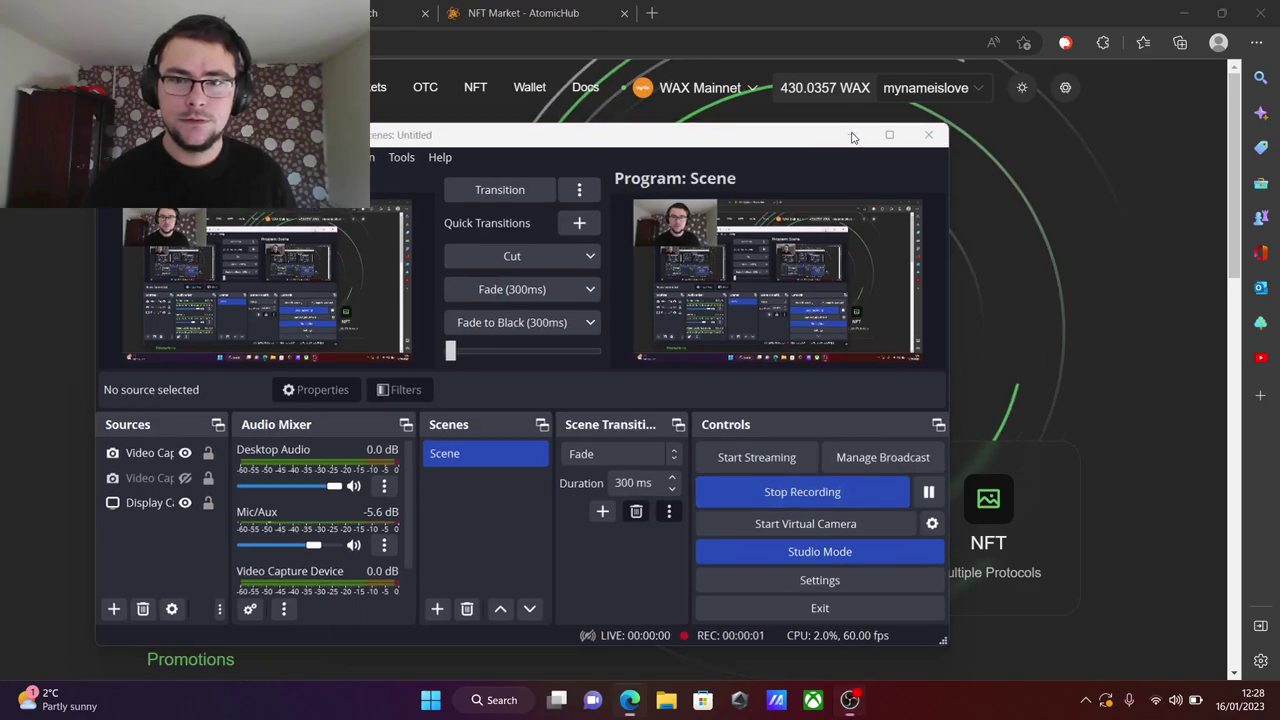
left_click(849, 134)
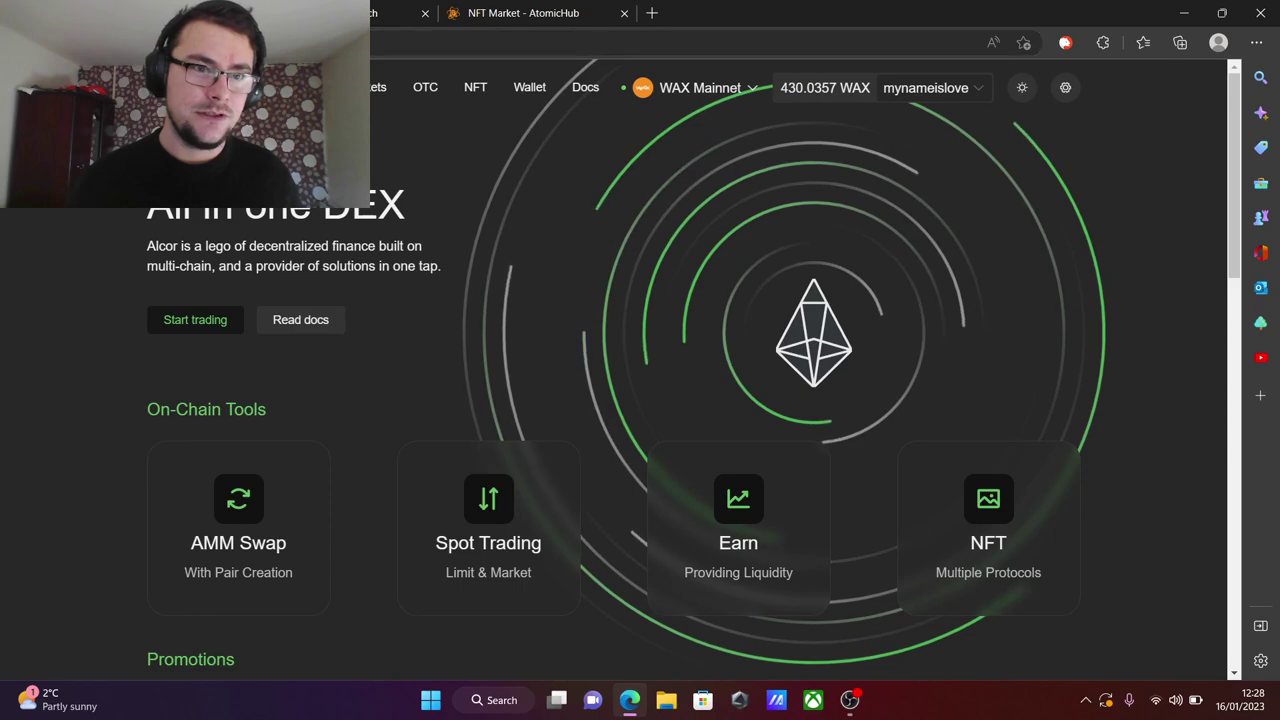
key("ctrl+l")
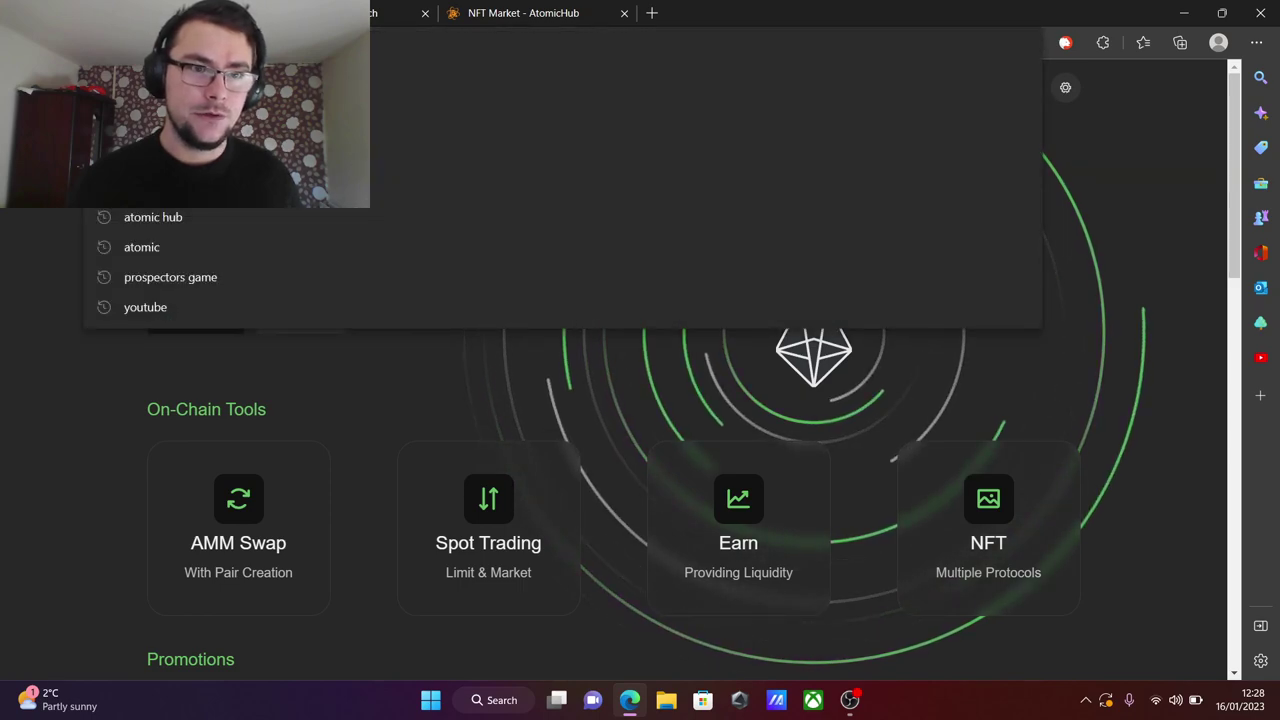
left_click(38, 268)
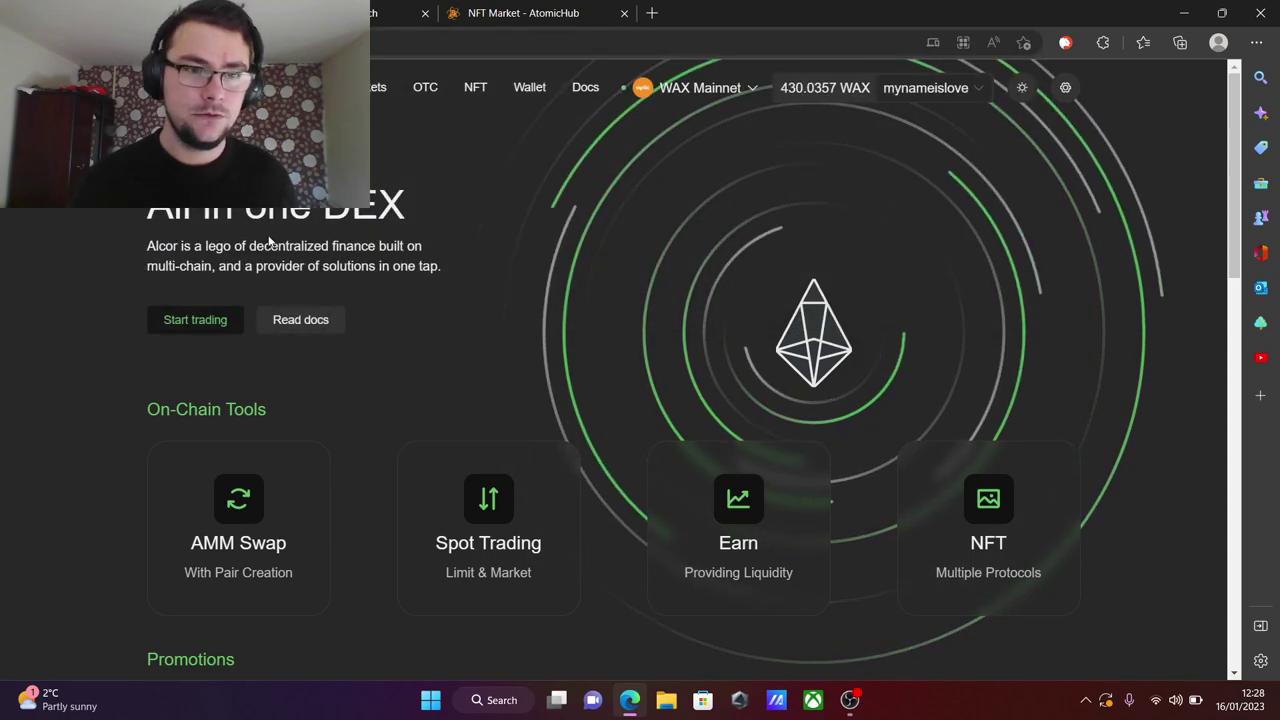
scroll(270, 243, "down", 1)
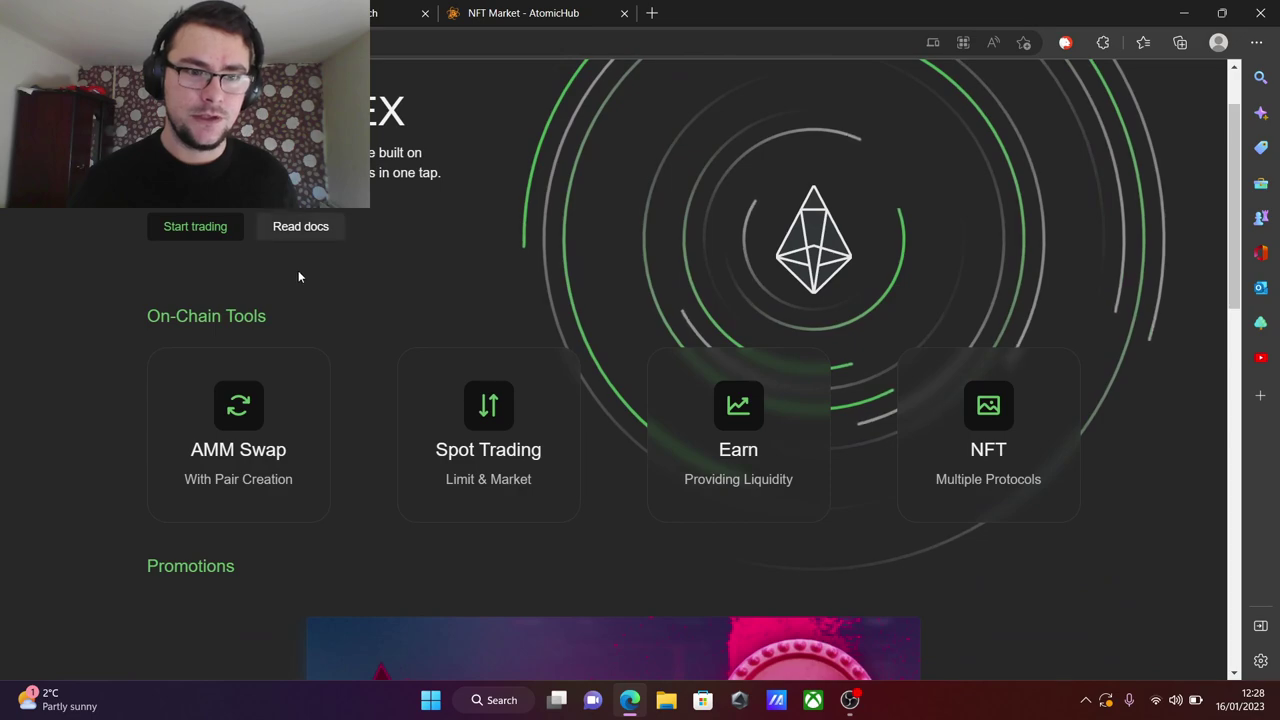
scroll(297, 277, "down", 2)
scroll(281, 371, "up", 3)
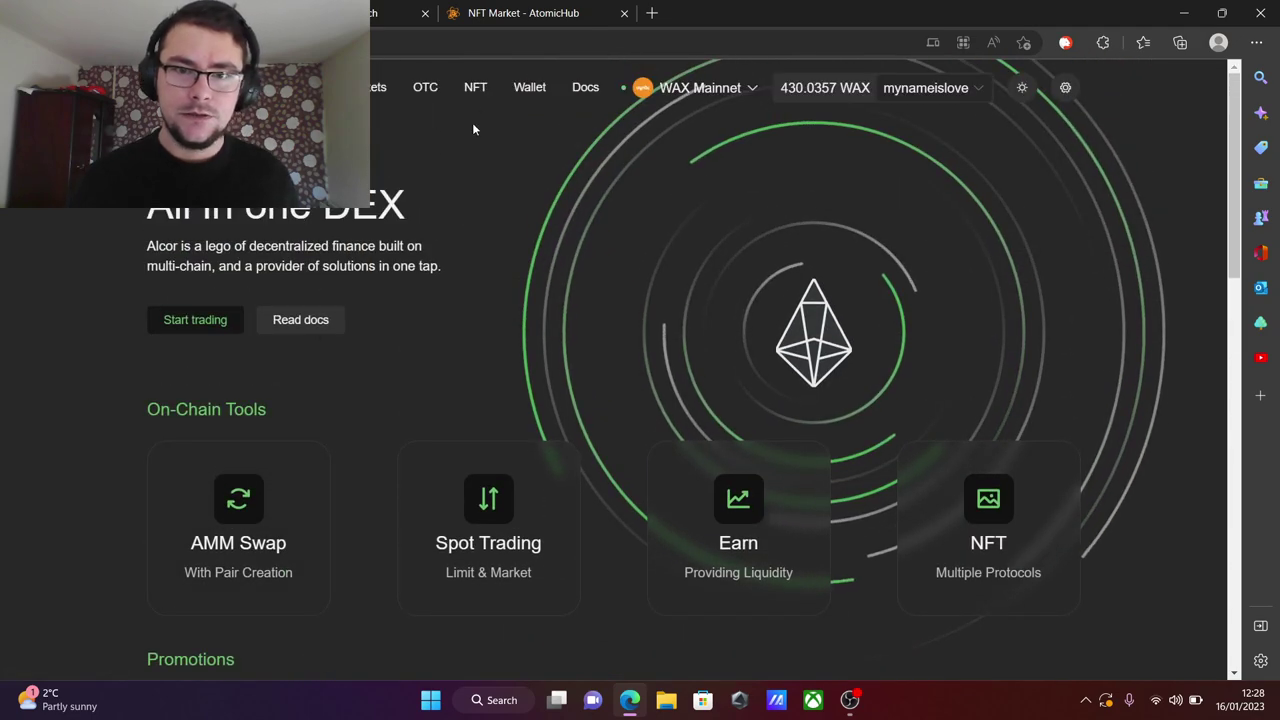
left_click(500, 42)
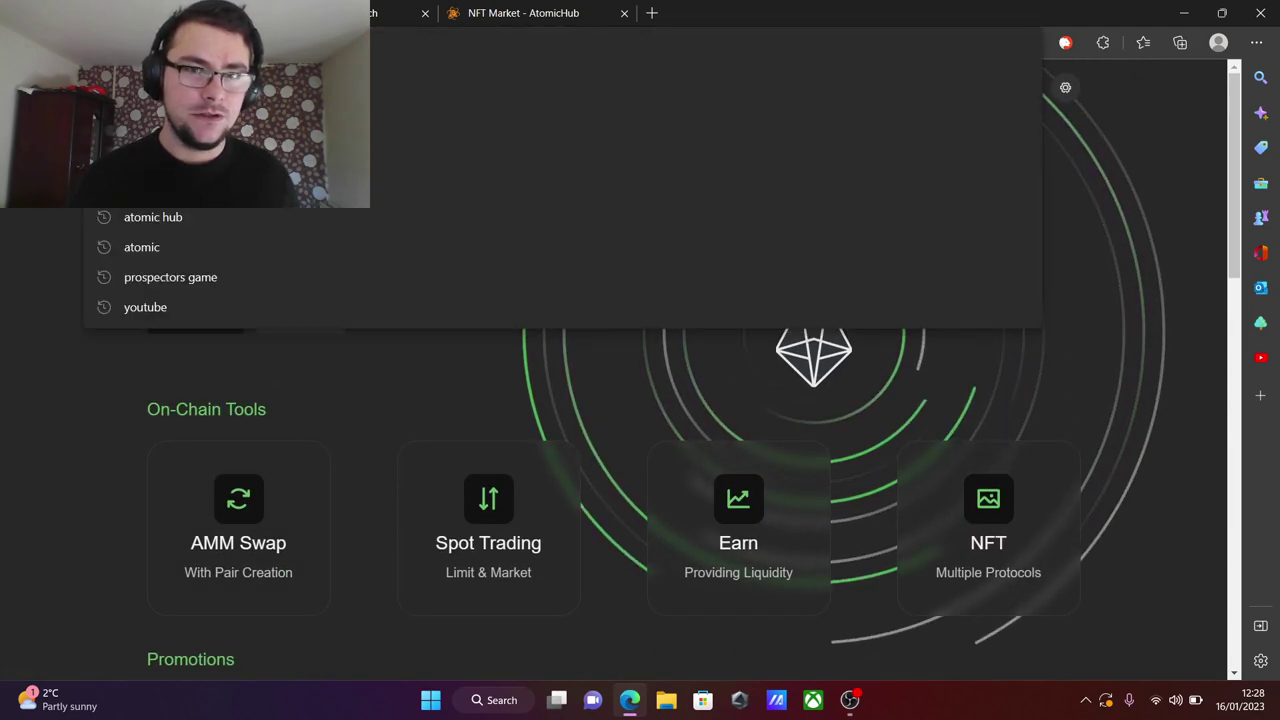
left_click(40, 370)
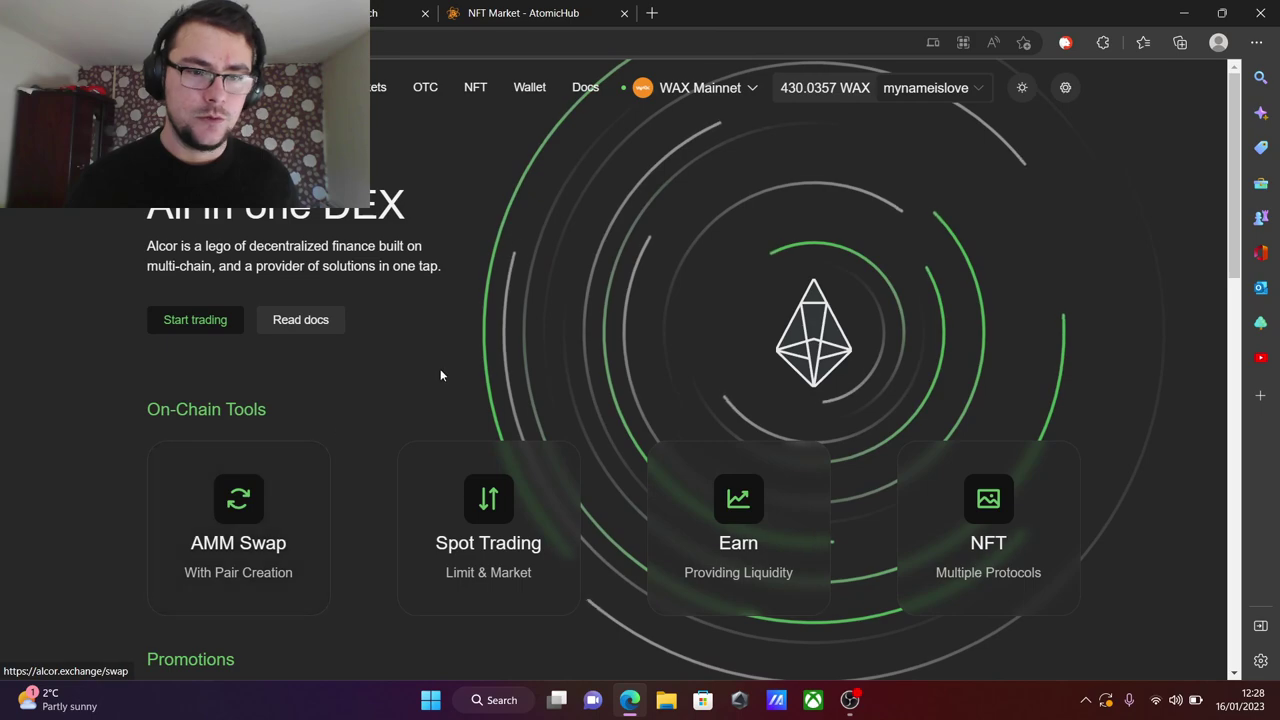
Step: Open the AMM Swap and set the pair to sell WAX for LOOT (warsaken)
left_click(296, 494)
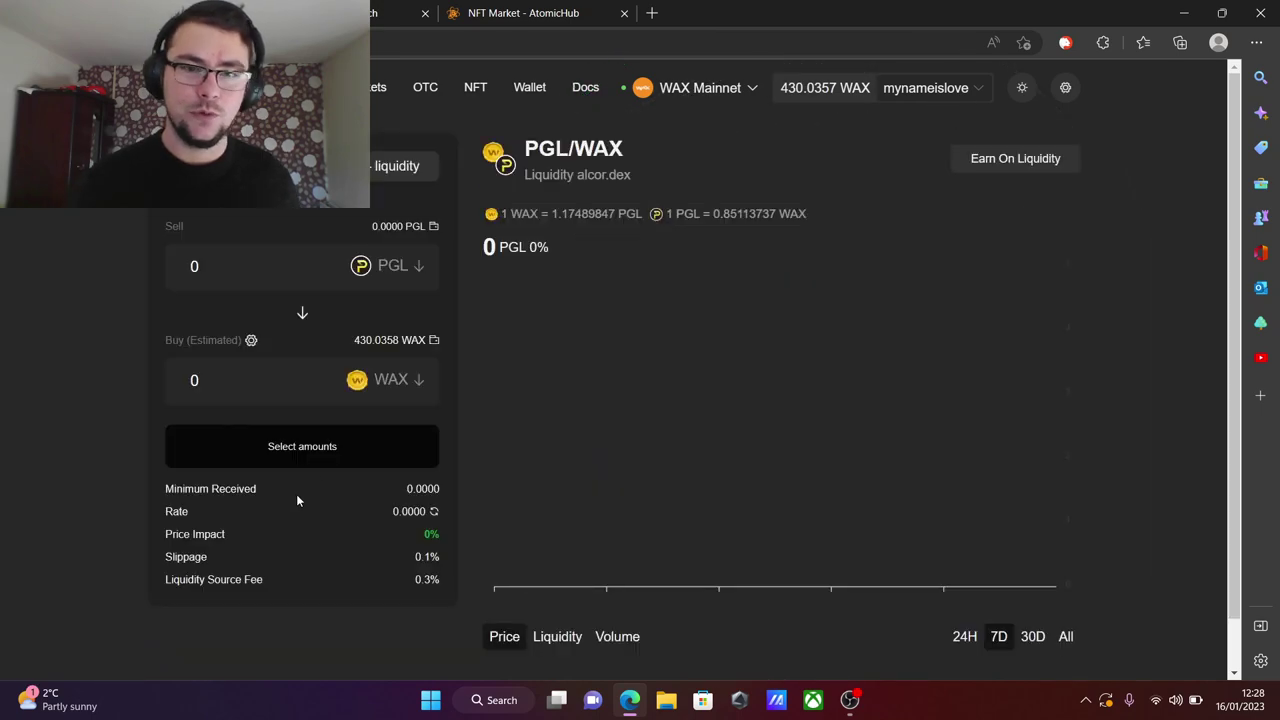
left_click(417, 268)
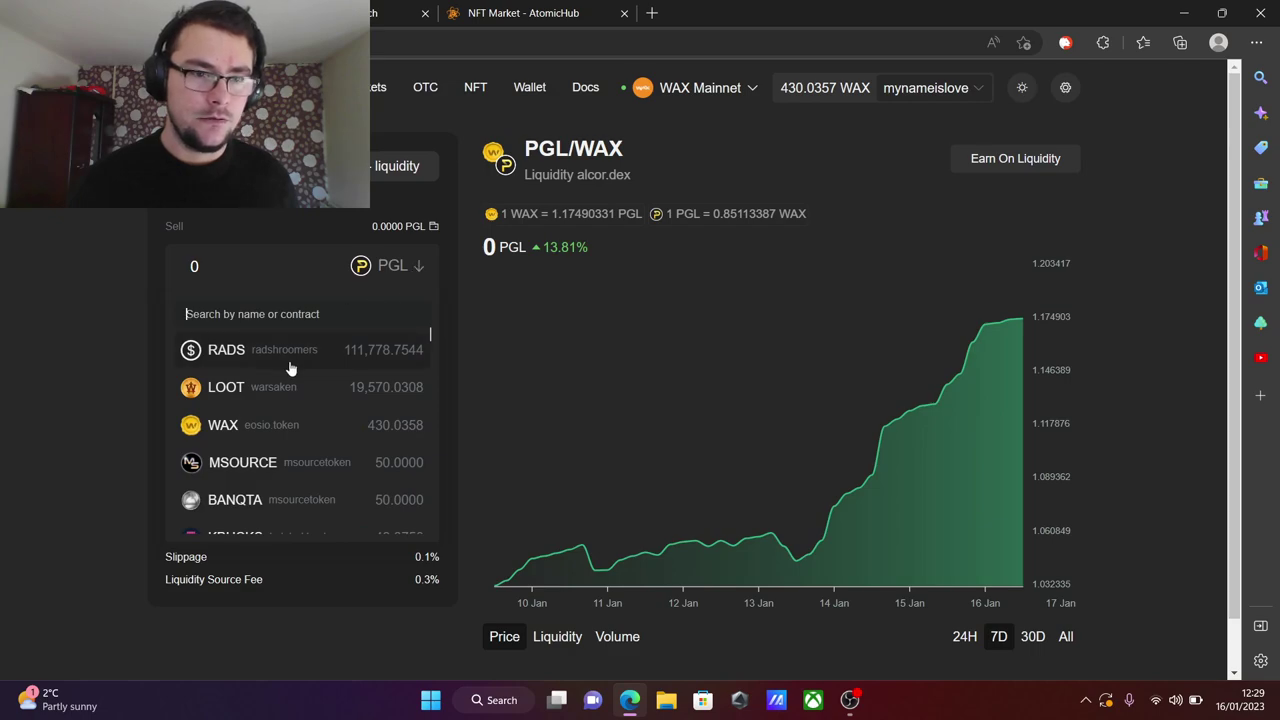
left_click(276, 395)
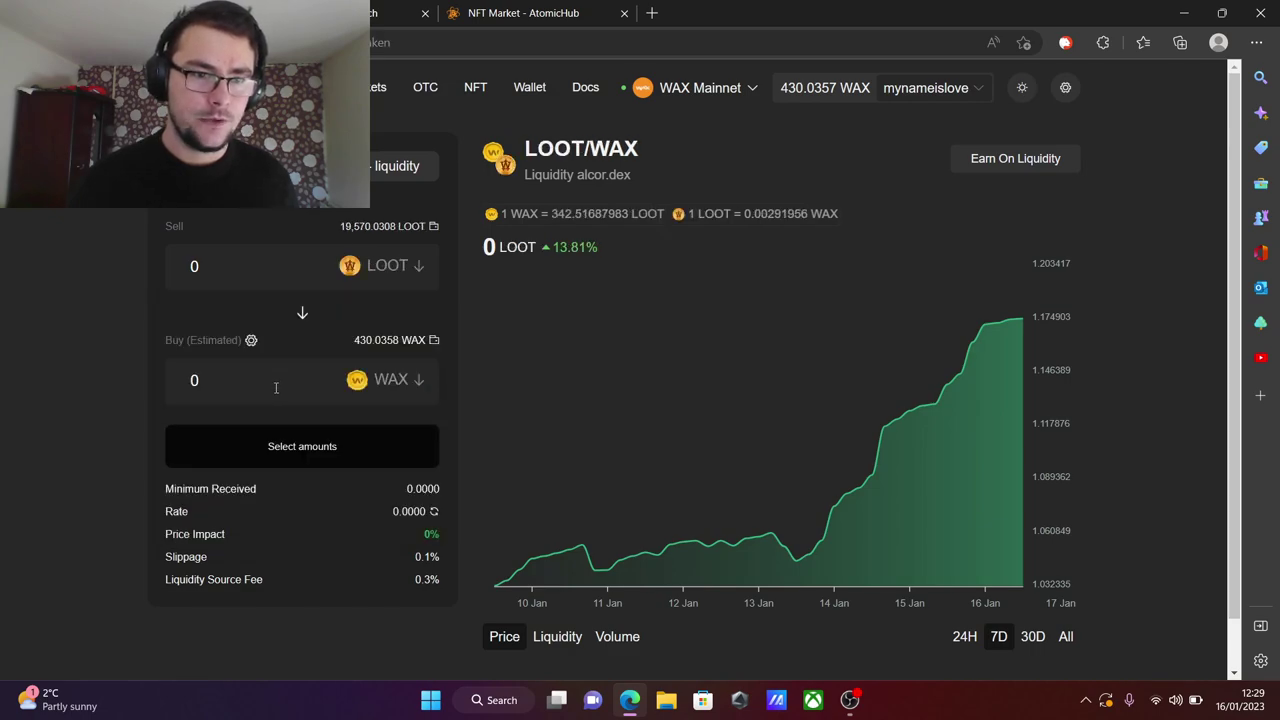
left_click(303, 315)
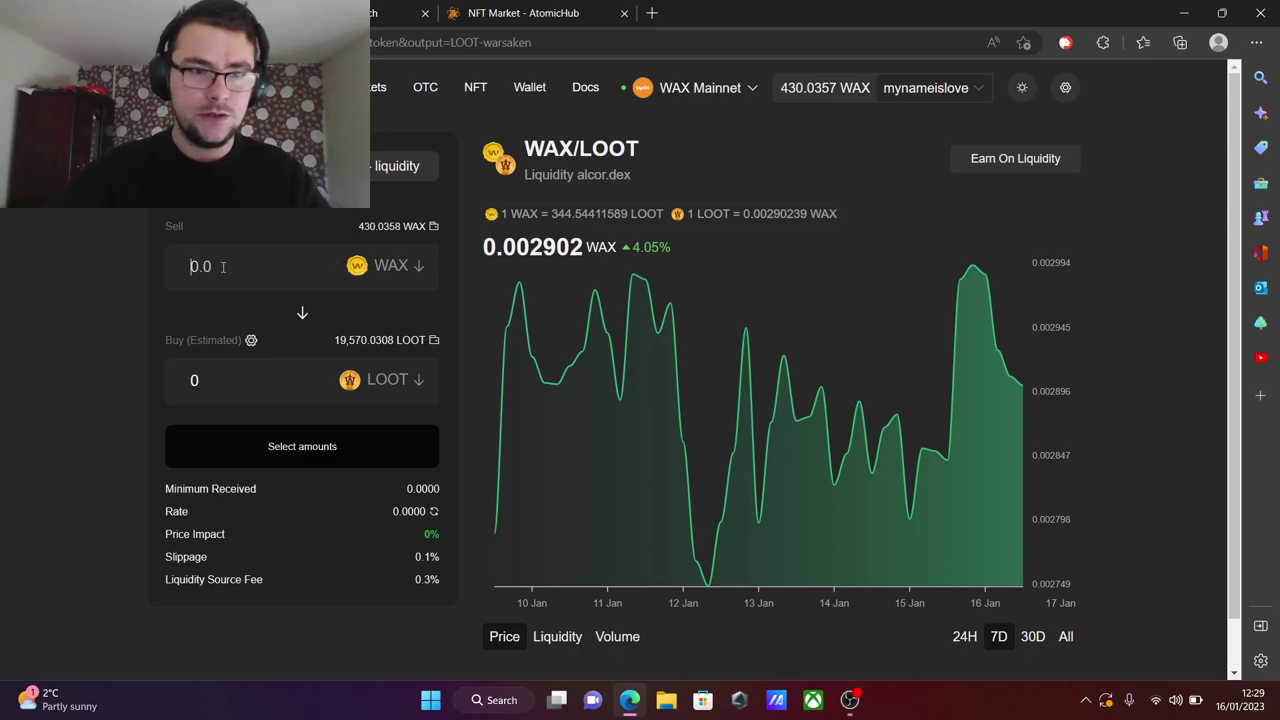
Step: Swap 1 WAX to LOOT, dismissing the network resources offer and signing the wallet transaction
type("1")
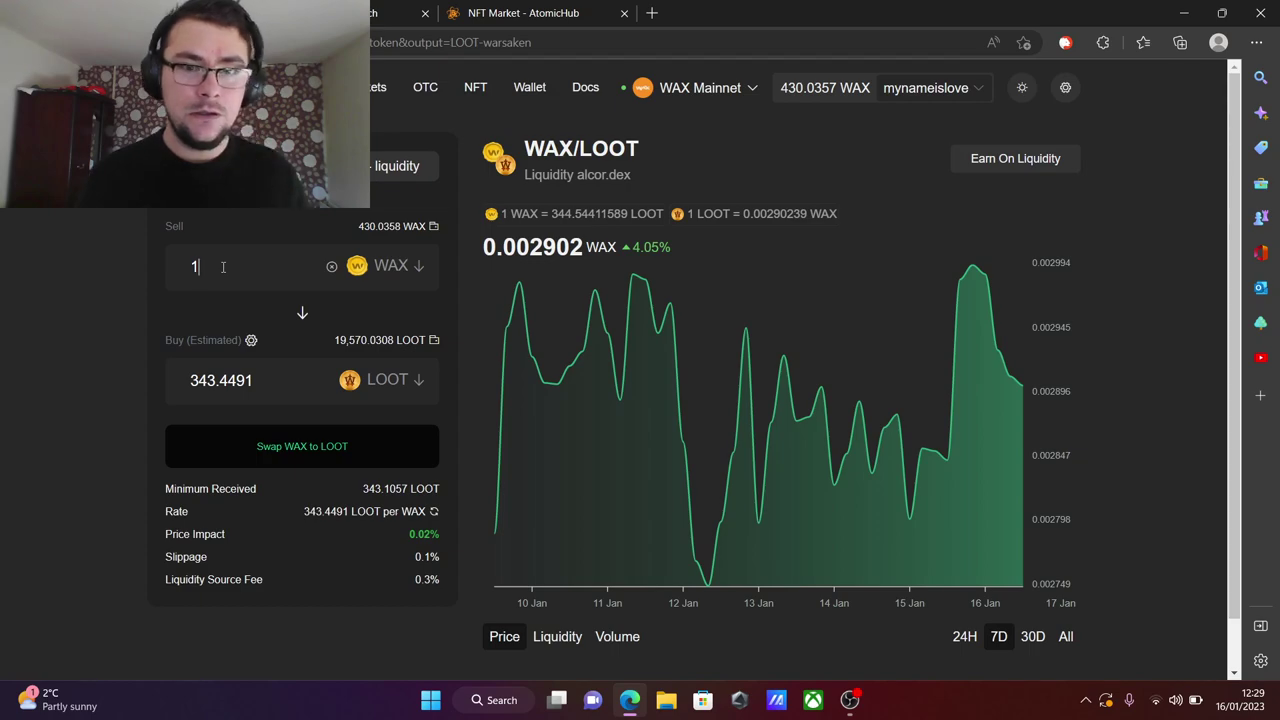
left_click(191, 390)
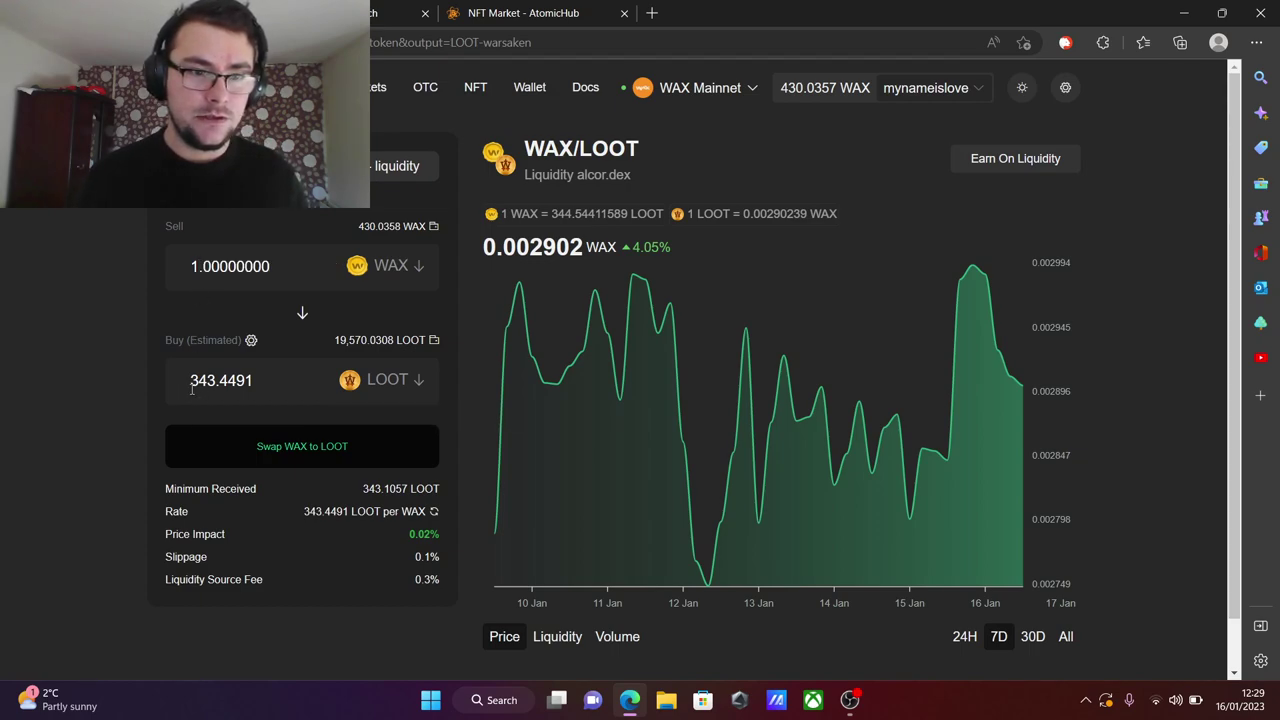
left_click_drag(190, 386, 214, 387)
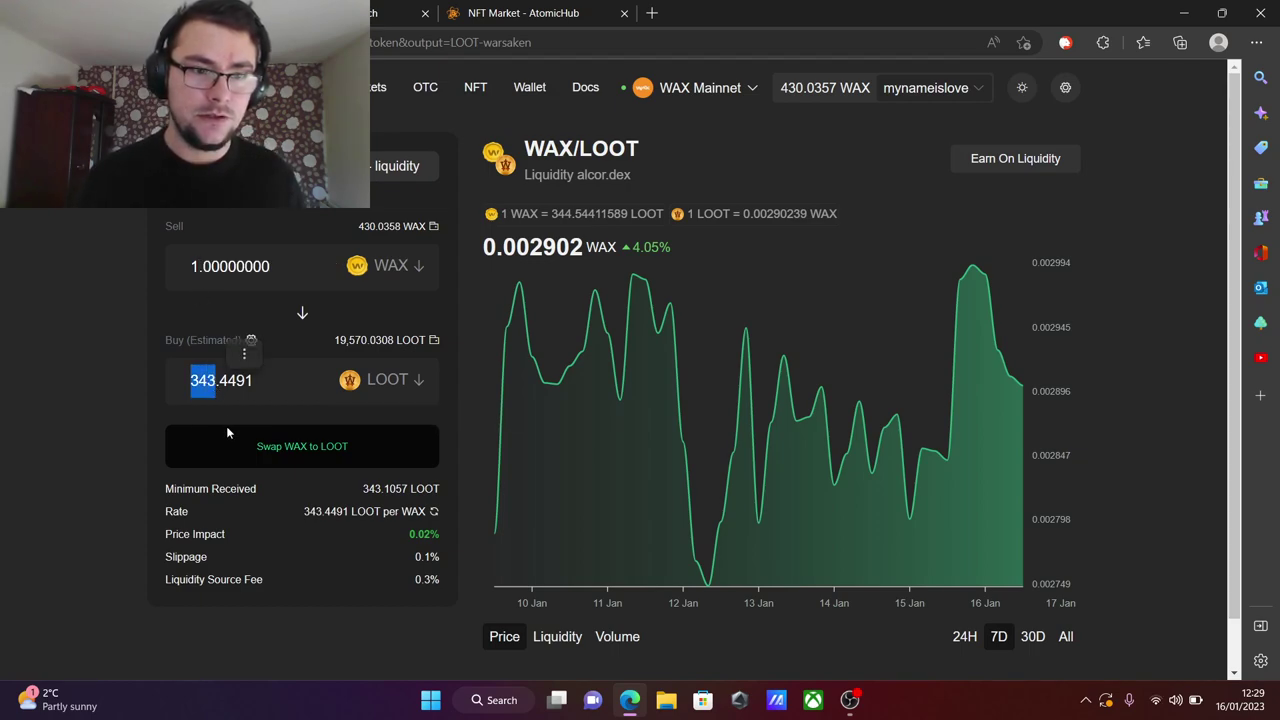
left_click(274, 446)
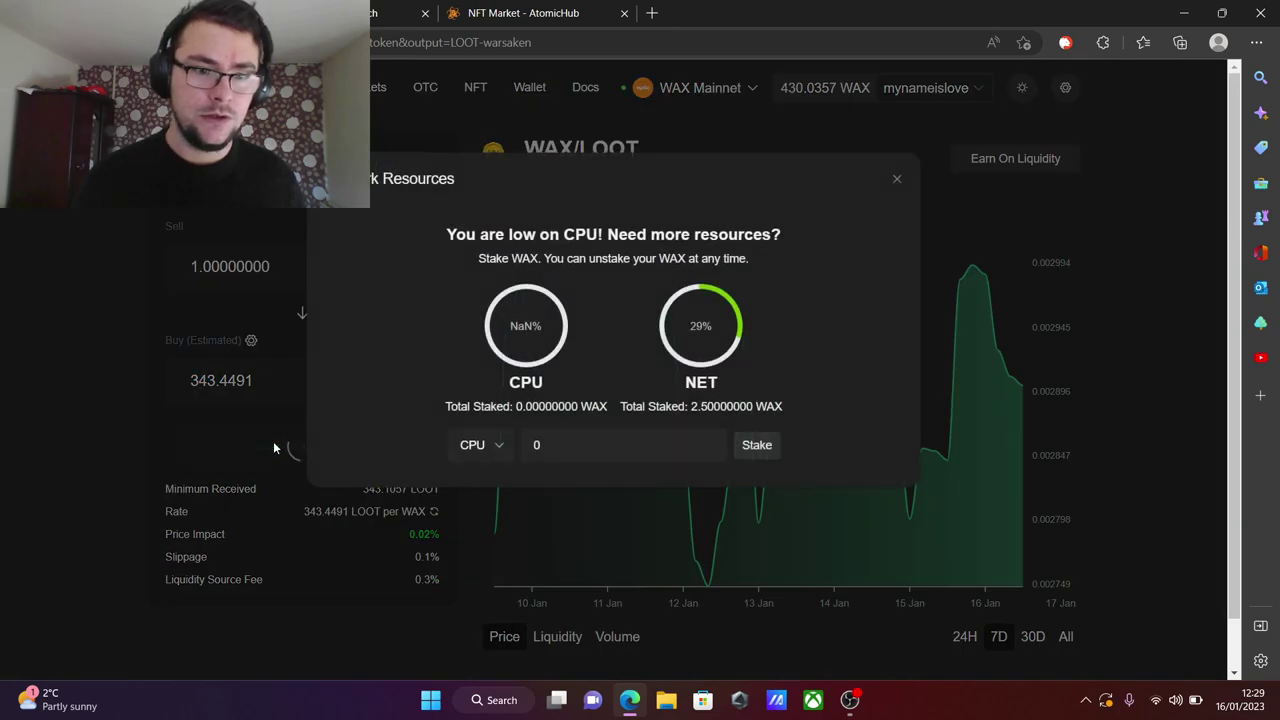
left_click(893, 181)
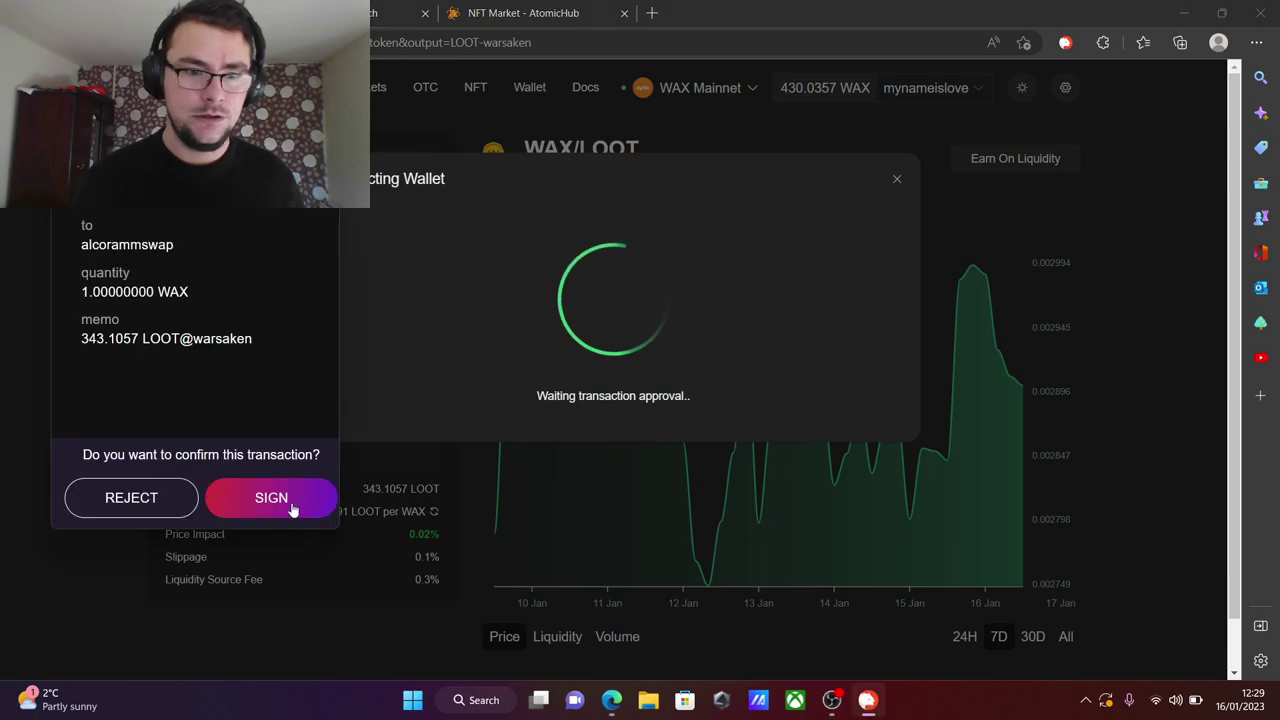
left_click(292, 505)
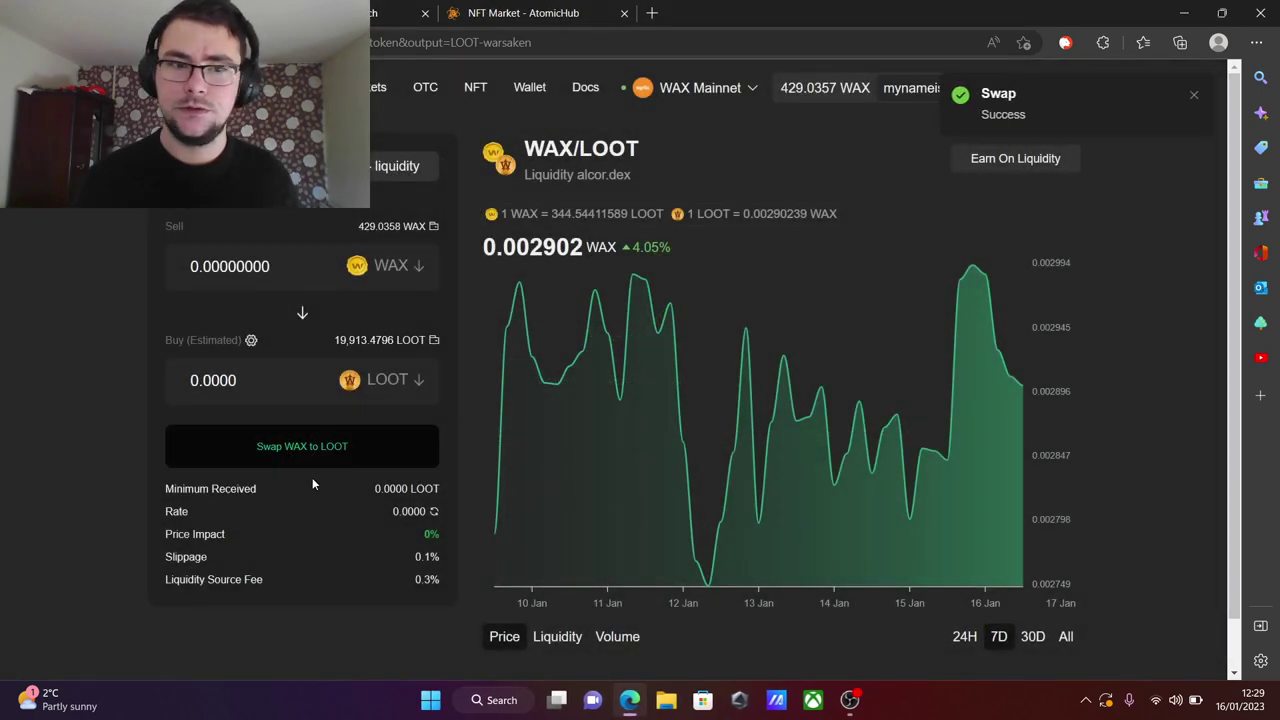
Step: Choose NEFTY instead of LOOT as the token to buy with WAX
left_click(404, 384)
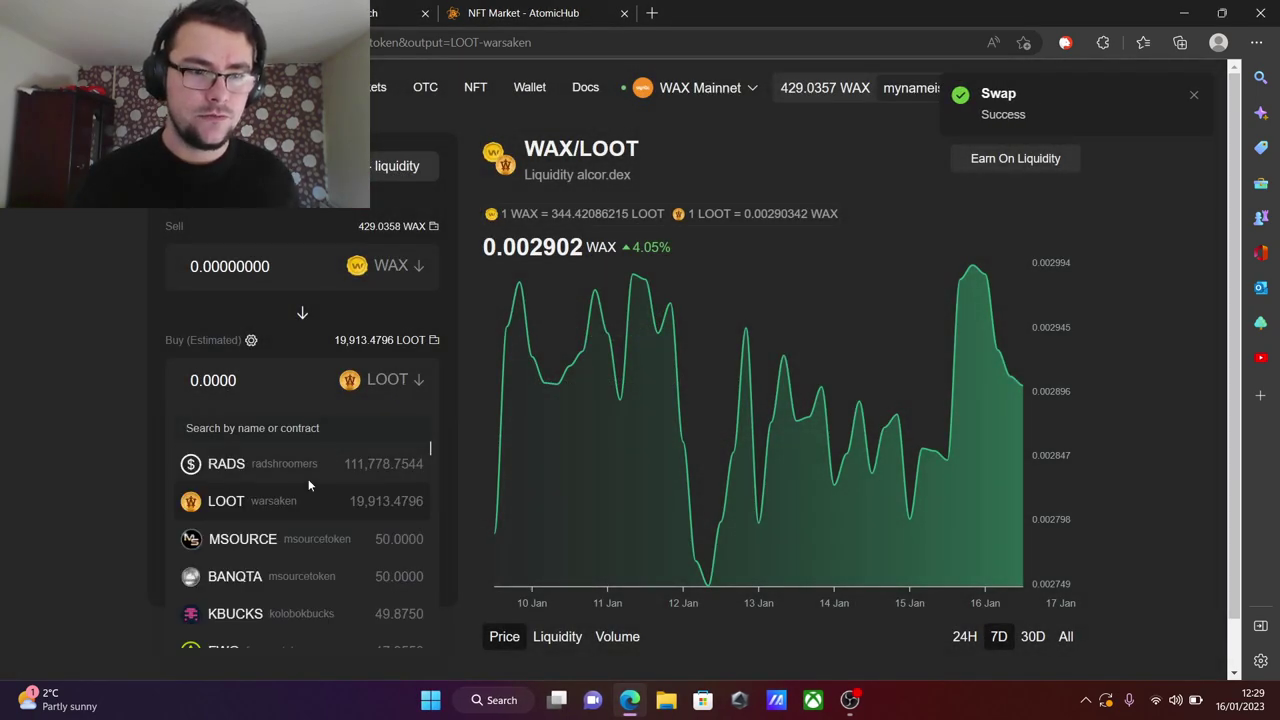
scroll(308, 479, "down", 8)
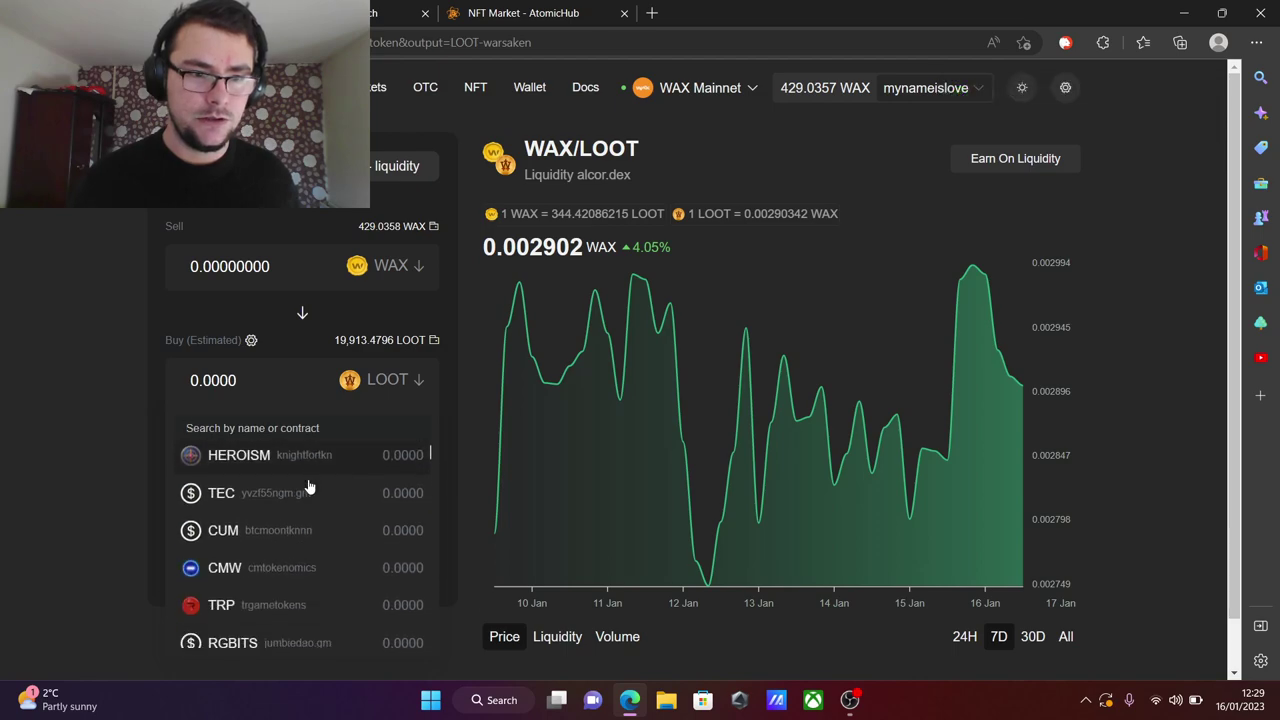
scroll(308, 486, "up", 3)
left_click(294, 482)
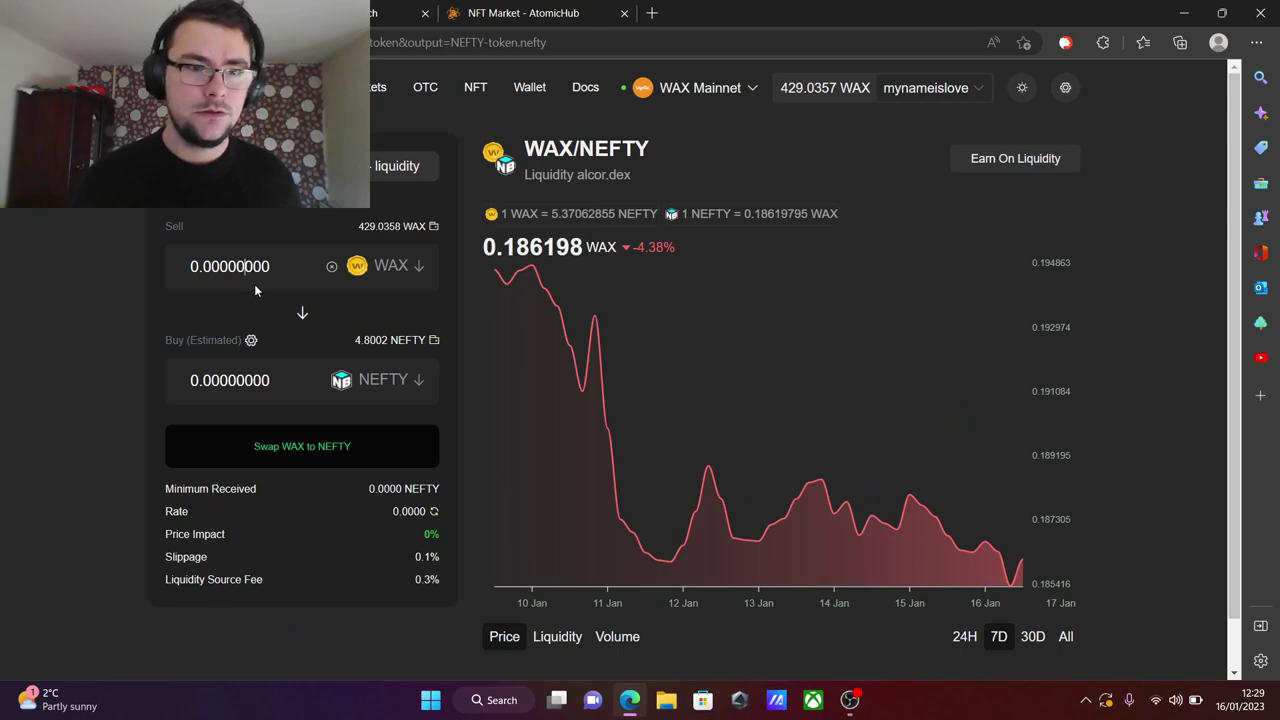
Step: Swap 10 WAX to NEFTY, dismissing the network resources offer and signing the wallet transaction
left_click_drag(268, 272, 214, 286)
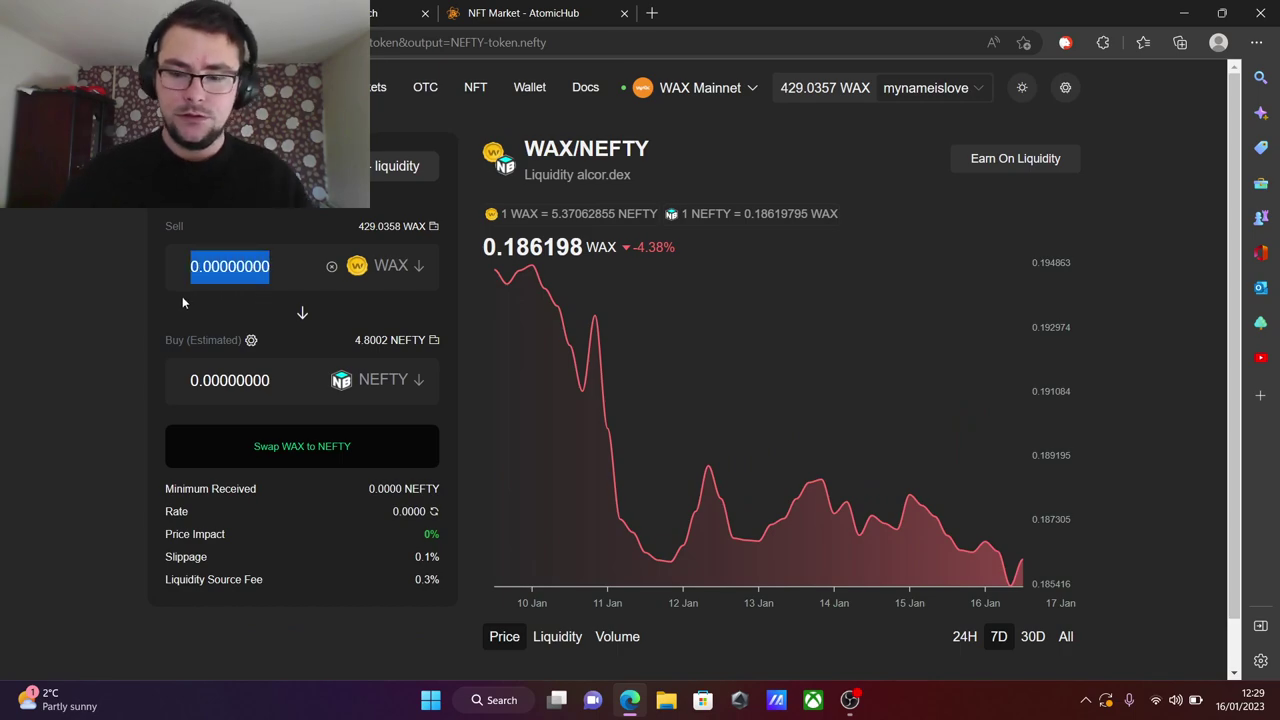
key("BackSpace")
type("1")
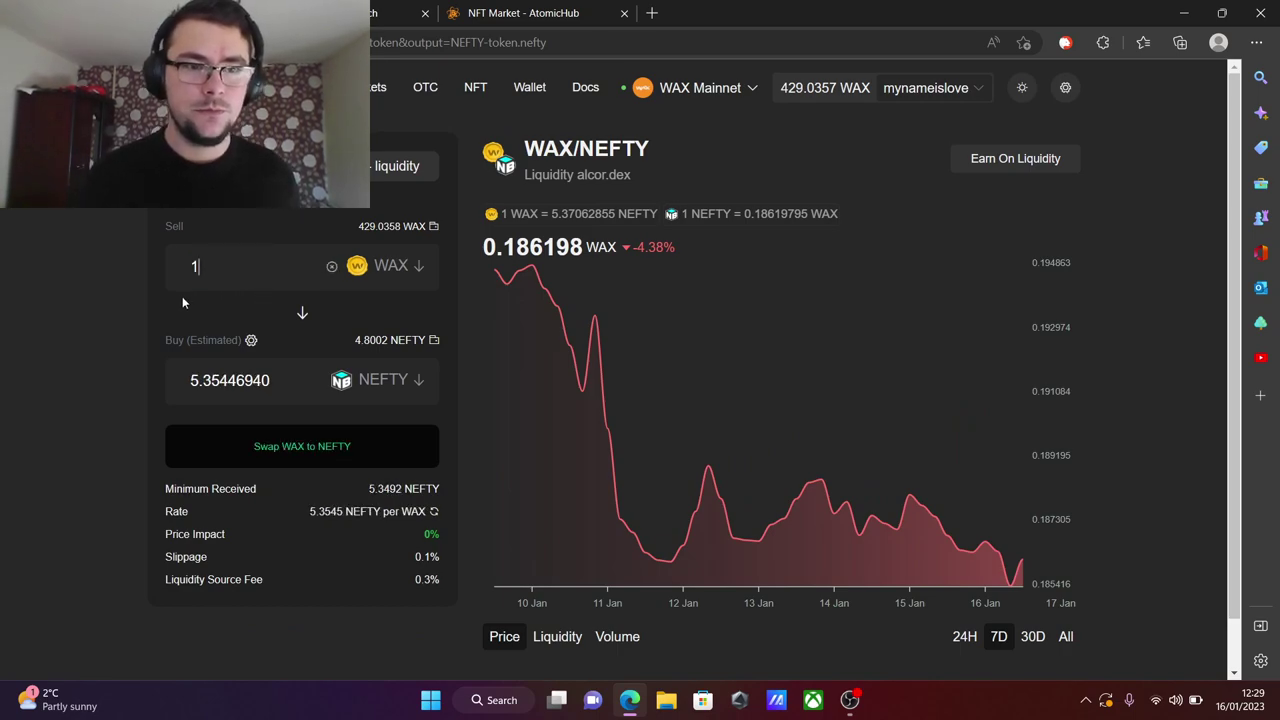
type("0")
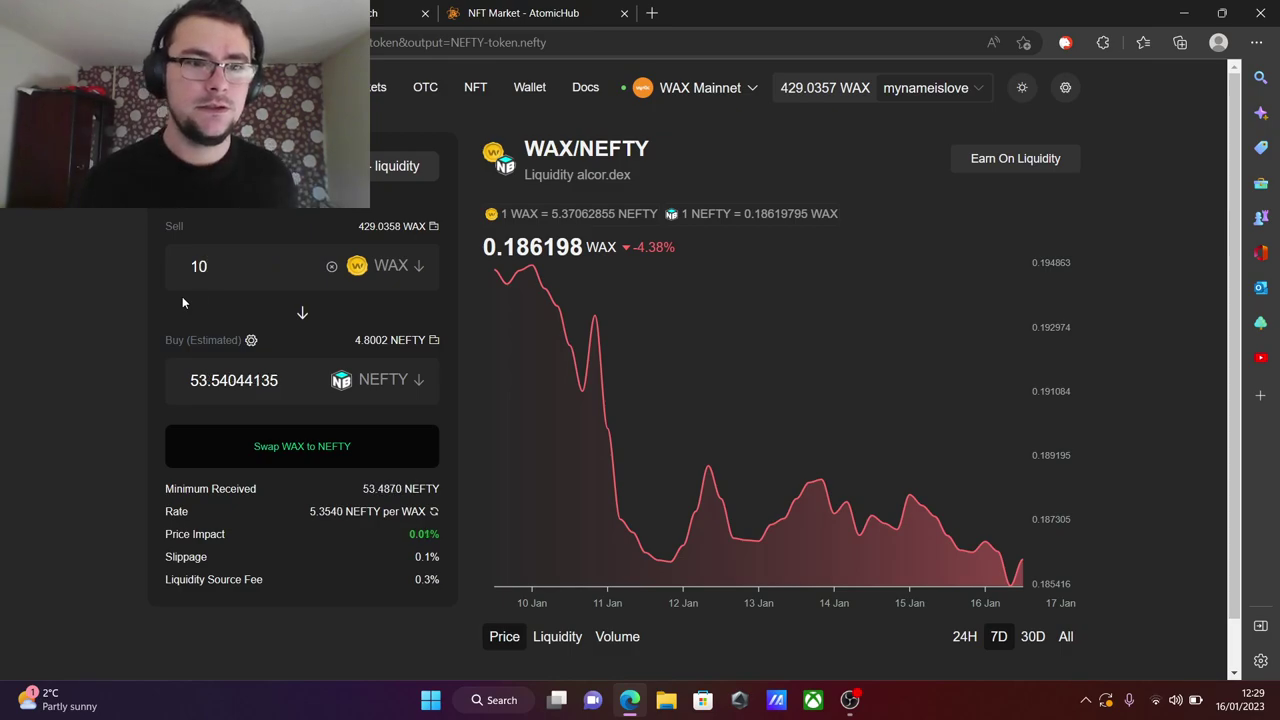
left_click(267, 455)
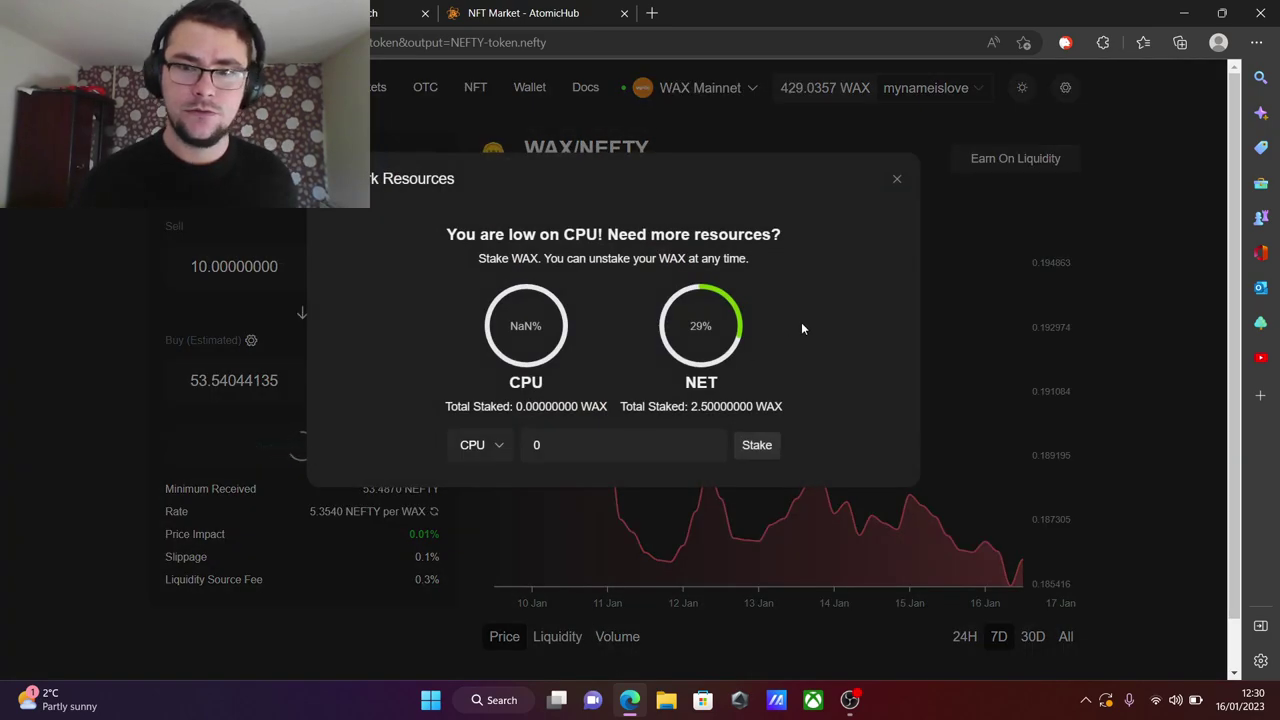
left_click(898, 180)
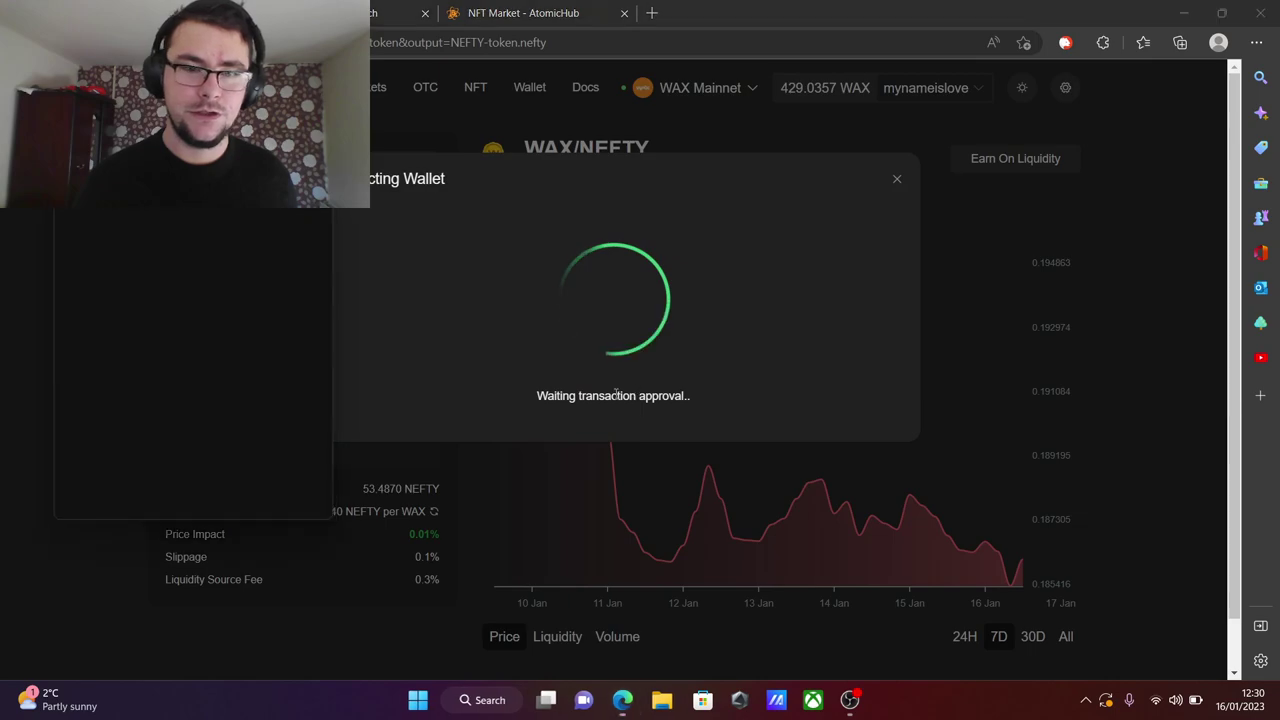
left_click(286, 491)
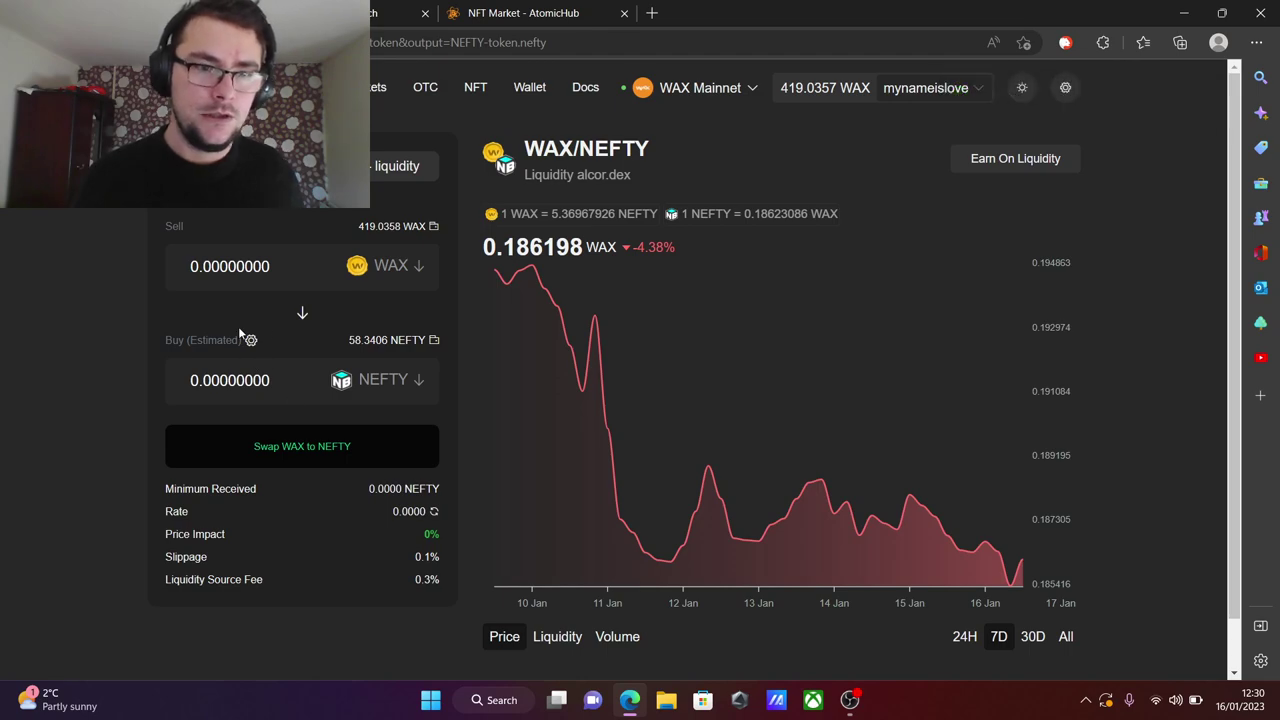
Step: Reverse the pair and swap the entire NEFTY balance back to WAX, signing the wallet transaction without staking resources
left_click(301, 316)
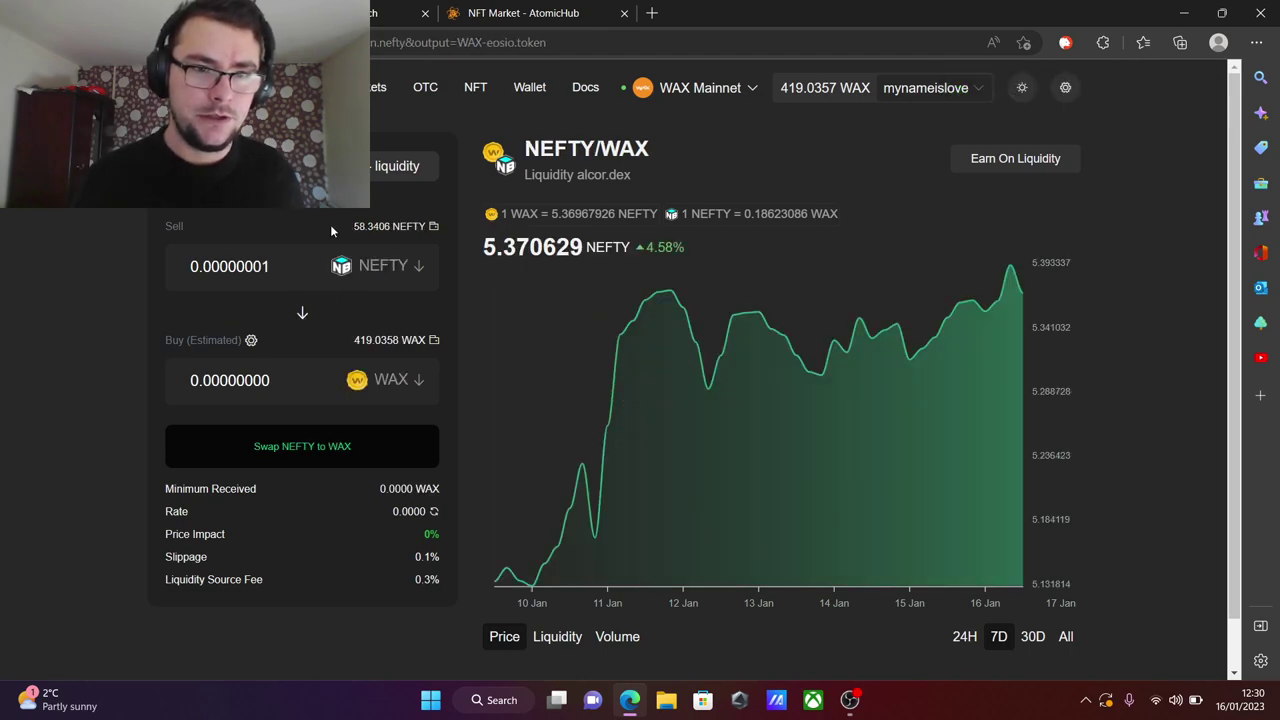
left_click(367, 228)
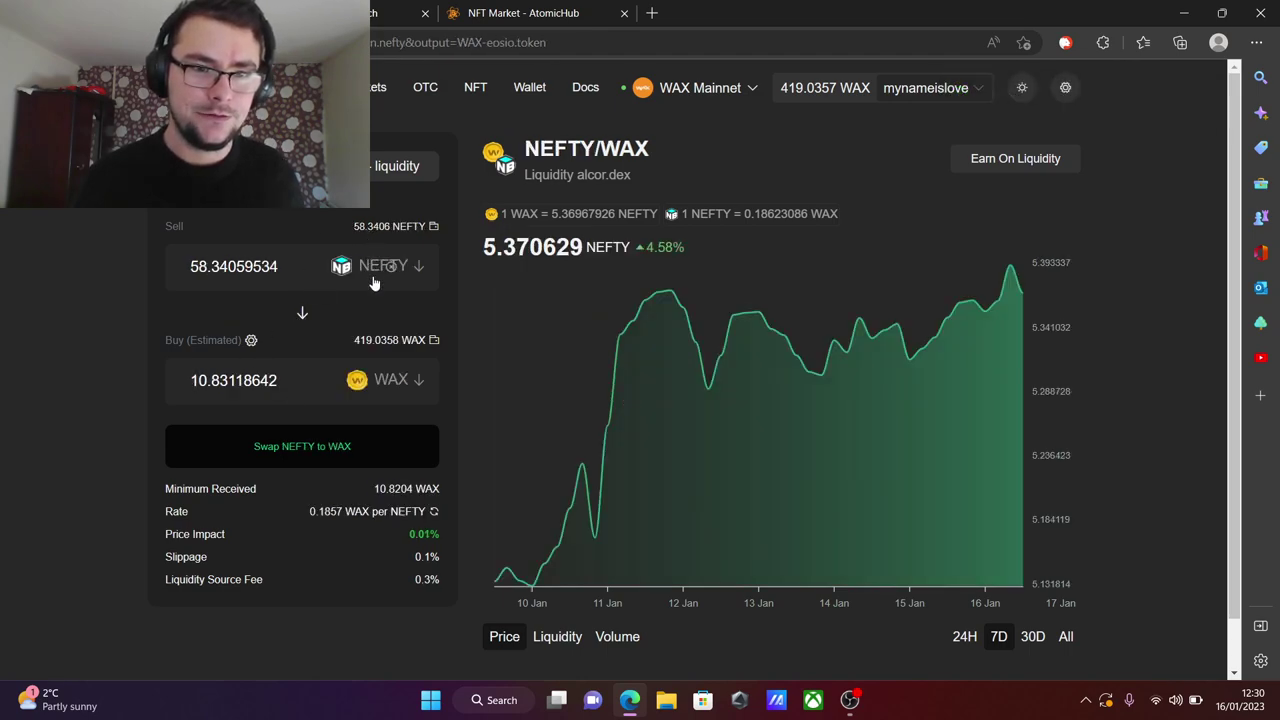
left_click(303, 448)
left_click(895, 181)
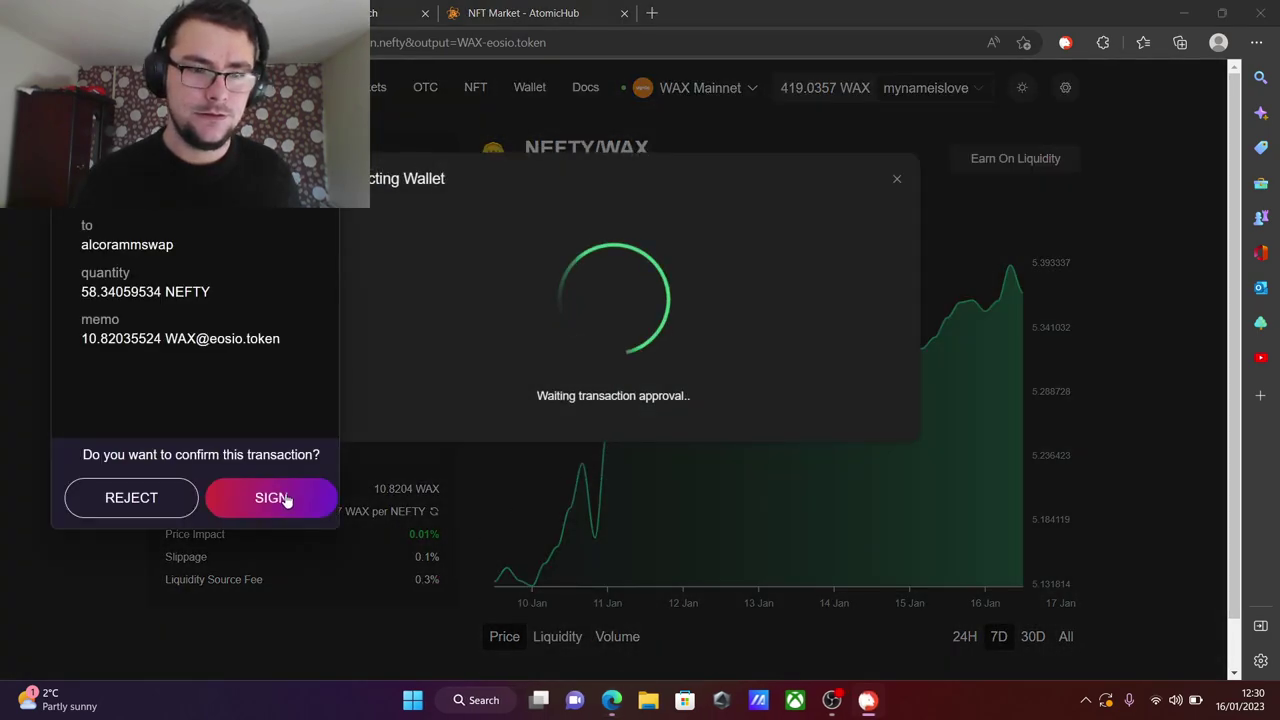
left_click(286, 496)
Step: Choose LOOT as the token to sell and swap its entire balance to WAX, signing the wallet transaction without staking resources
left_click(418, 266)
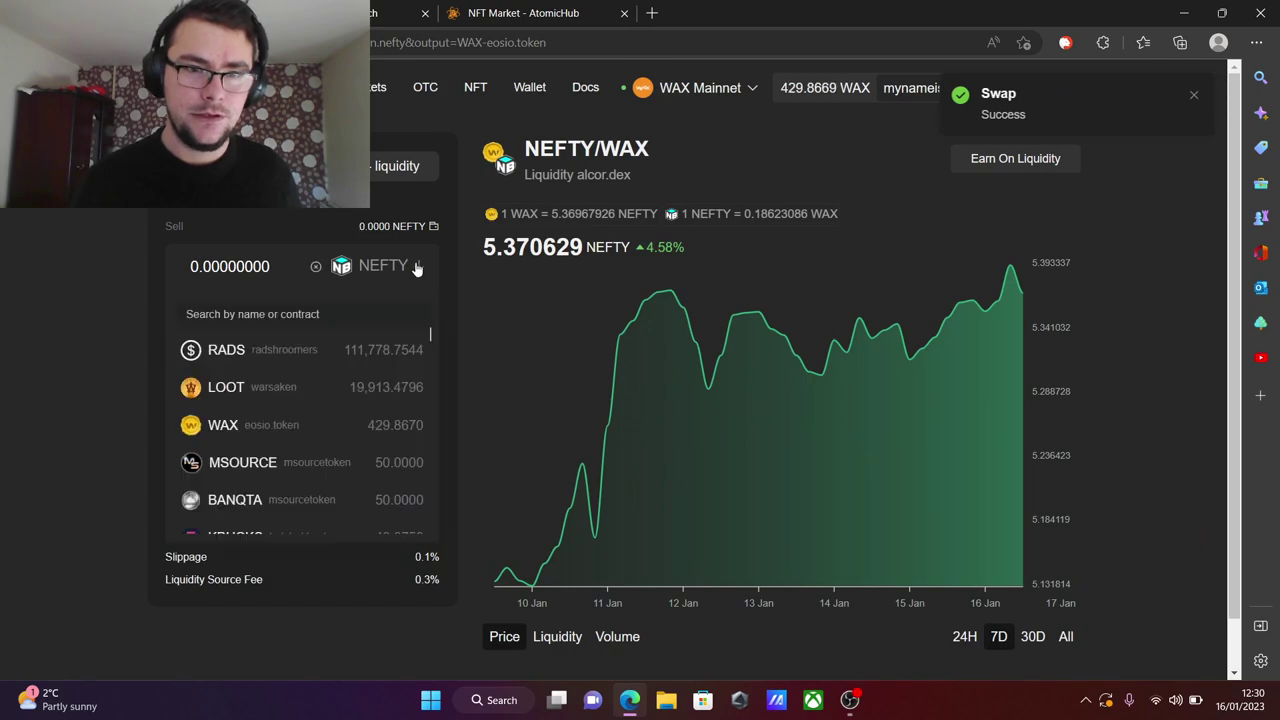
left_click(259, 387)
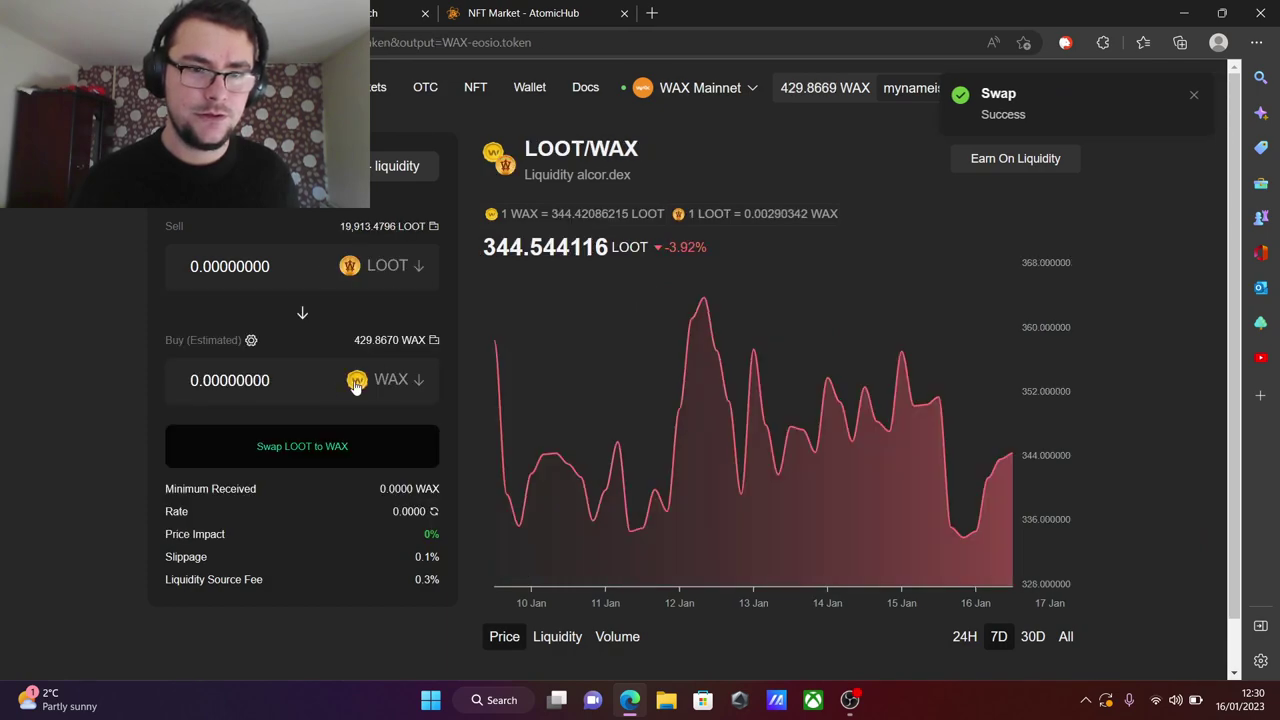
left_click(372, 228)
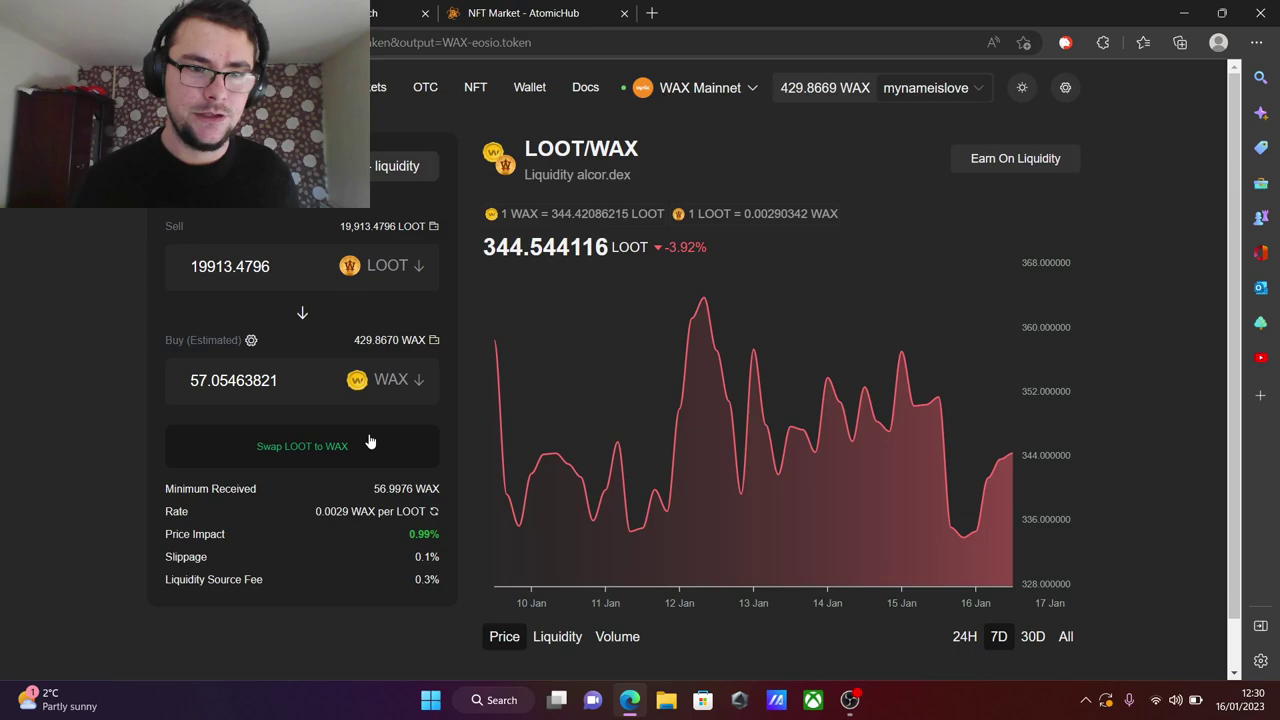
left_click(334, 447)
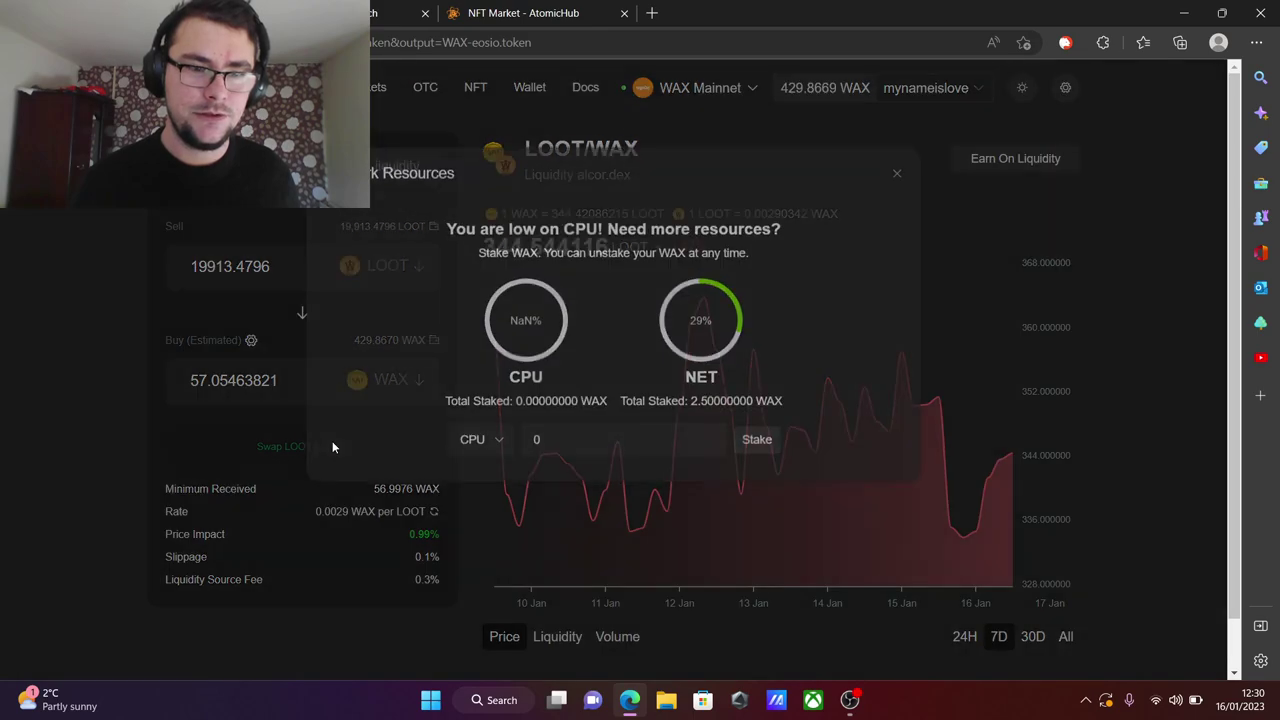
left_click(897, 185)
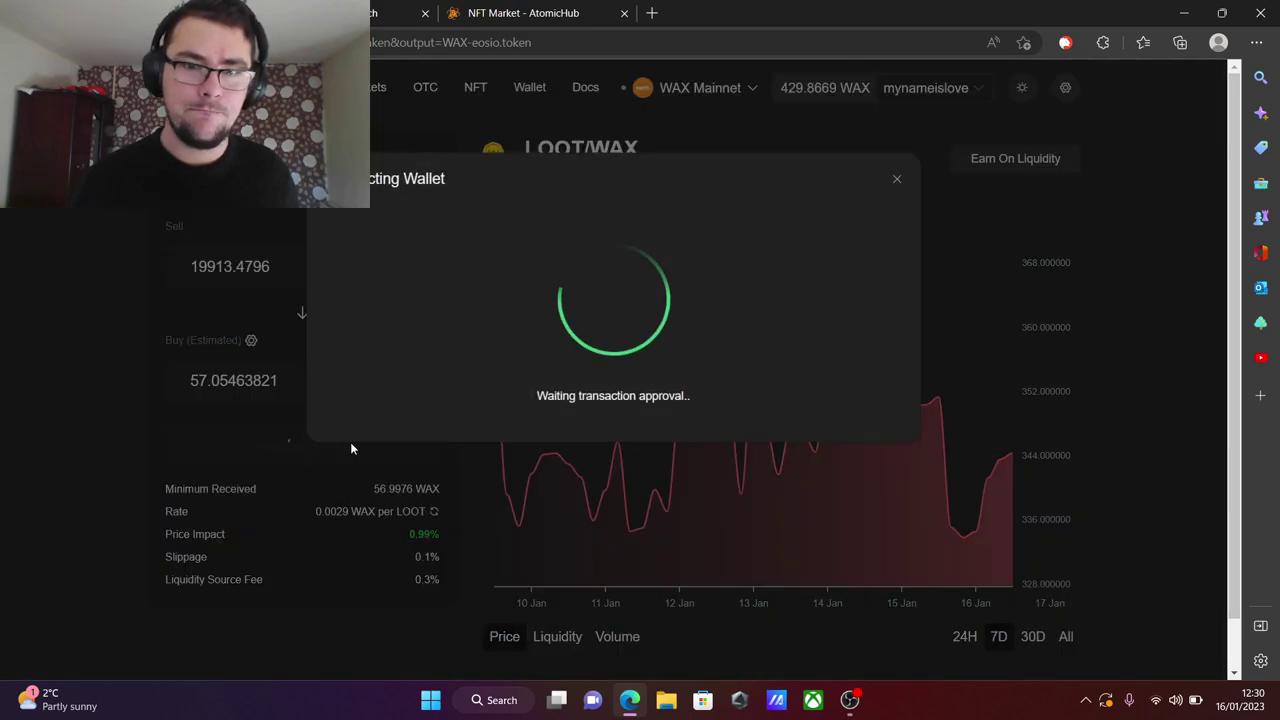
left_click(271, 496)
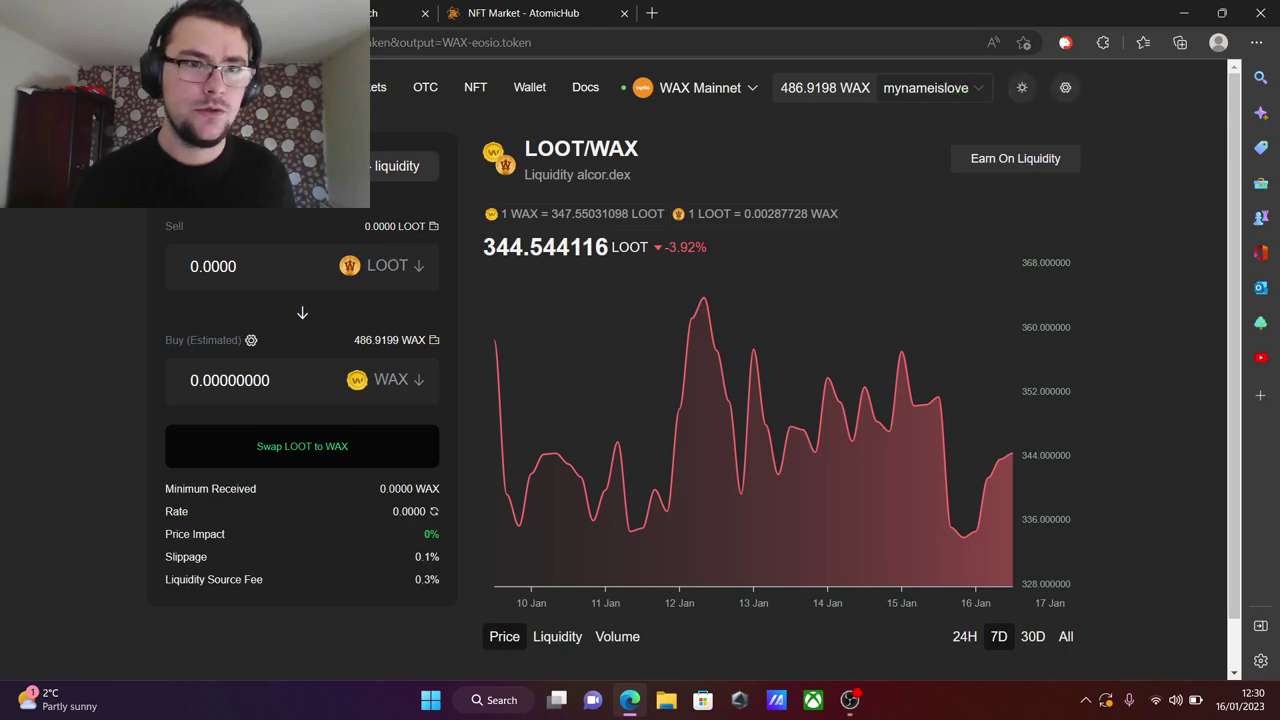
Step: Leave the swap page and open the list of WAX markets
key("alt+Left")
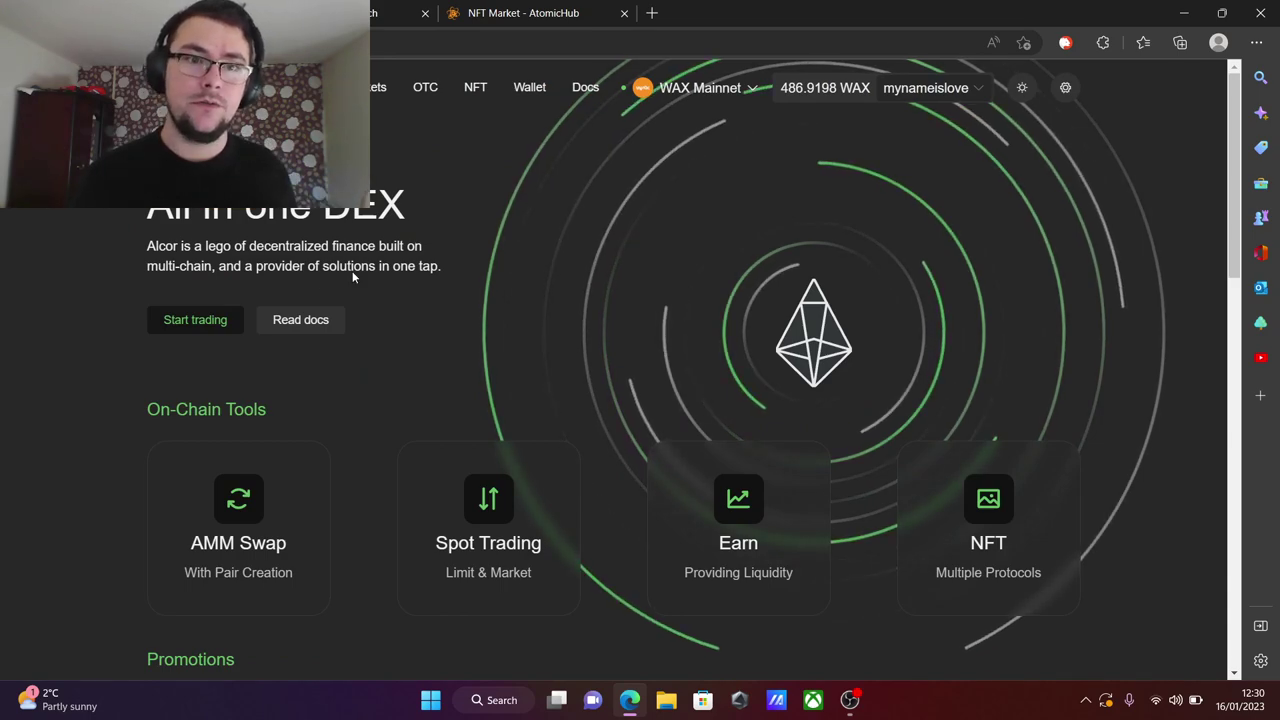
left_click(373, 90)
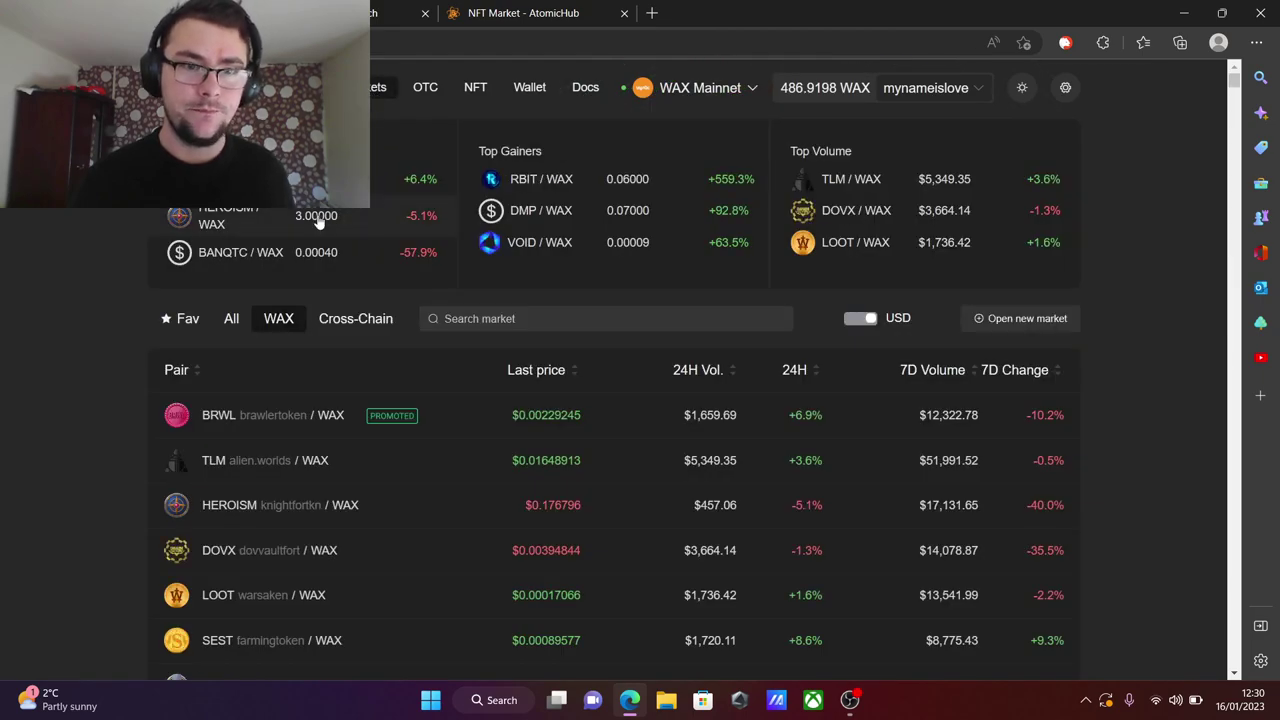
scroll(291, 306, "down", 4)
scroll(291, 306, "up", 4)
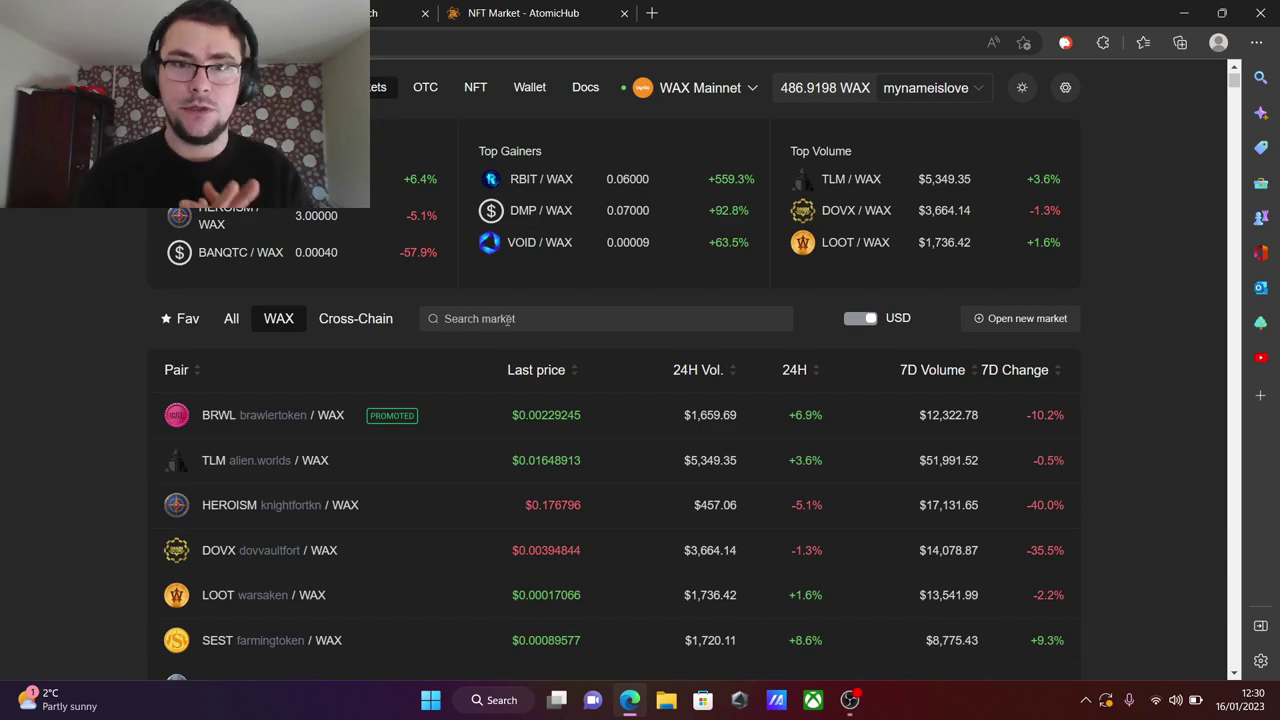
Step: Search the market list for "ser" and clear the search
left_click(510, 318)
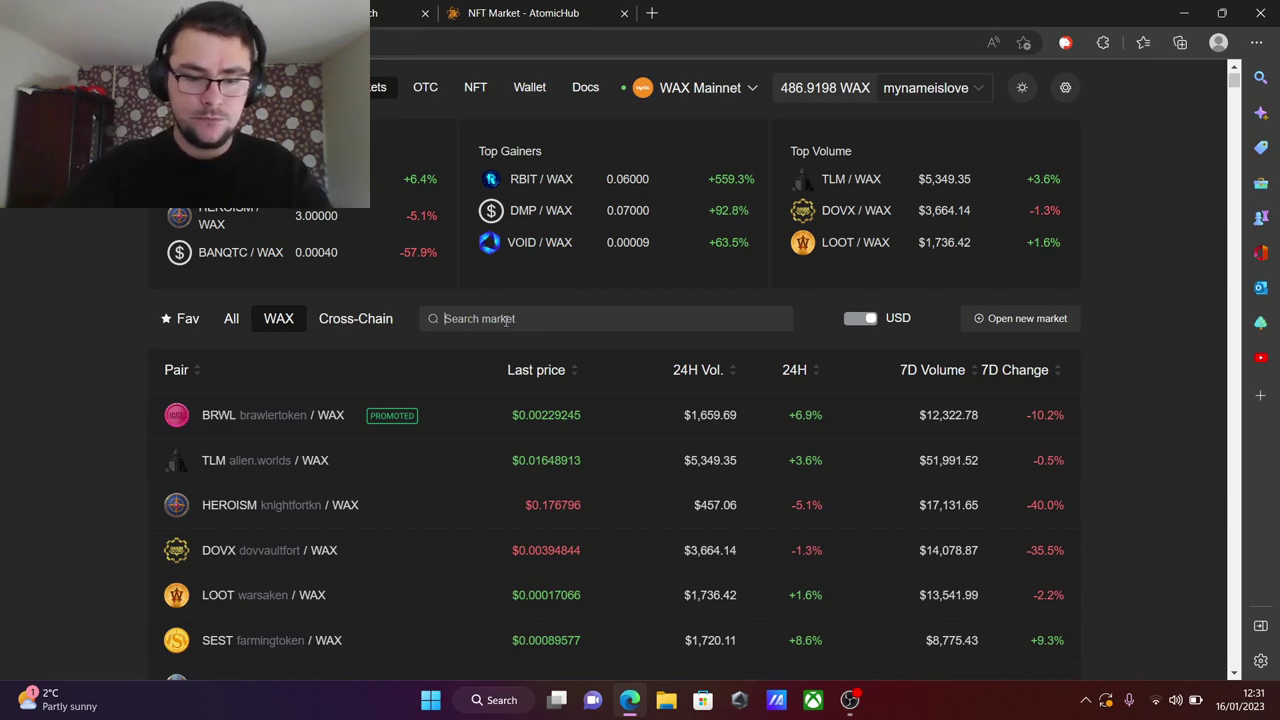
type("ser")
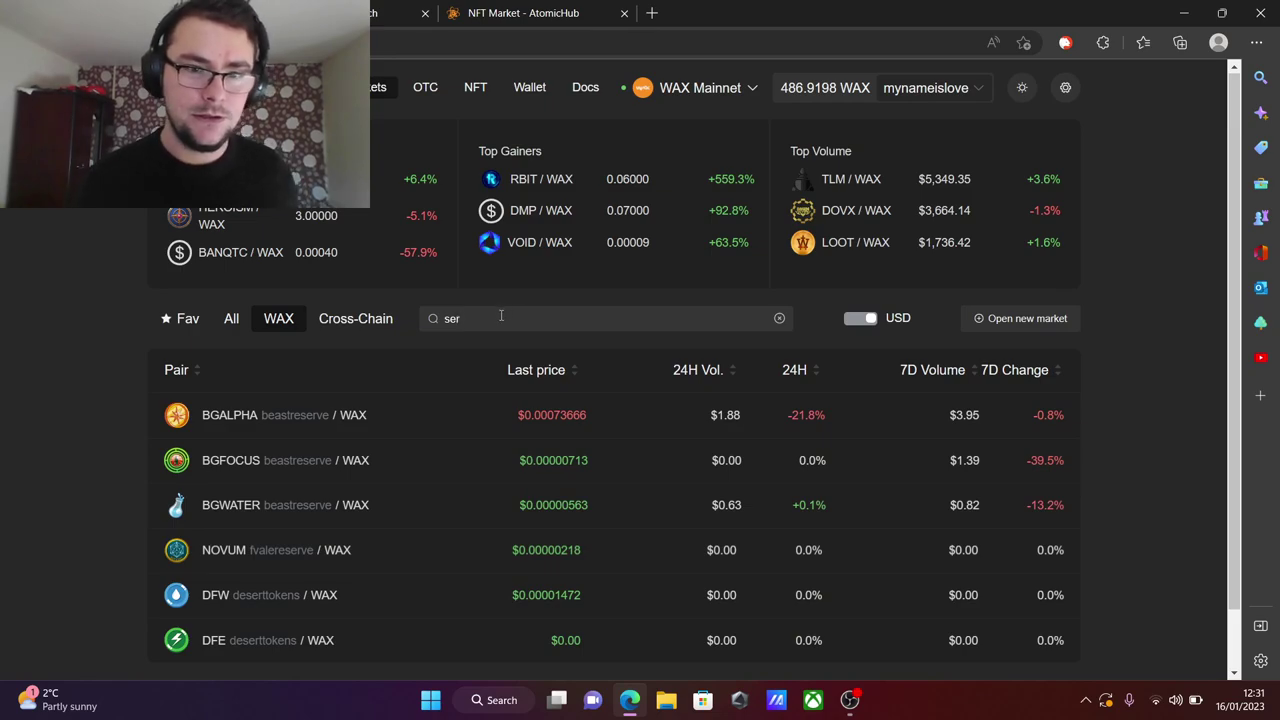
key("BackSpace")
key("BackSpace")
key("BackSpace")
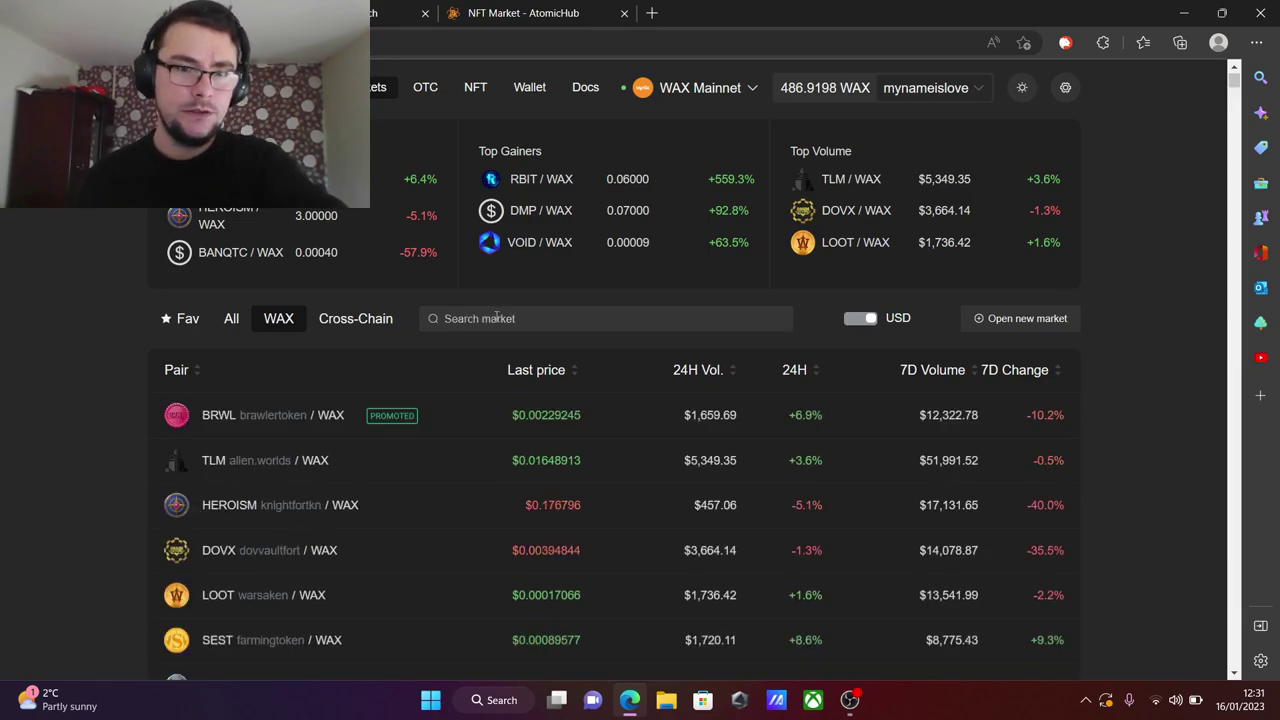
Step: Find the DINO/WAX pair among the WAX markets and open its trading page
scroll(498, 325, "down", 6)
scroll(498, 330, "down", 4)
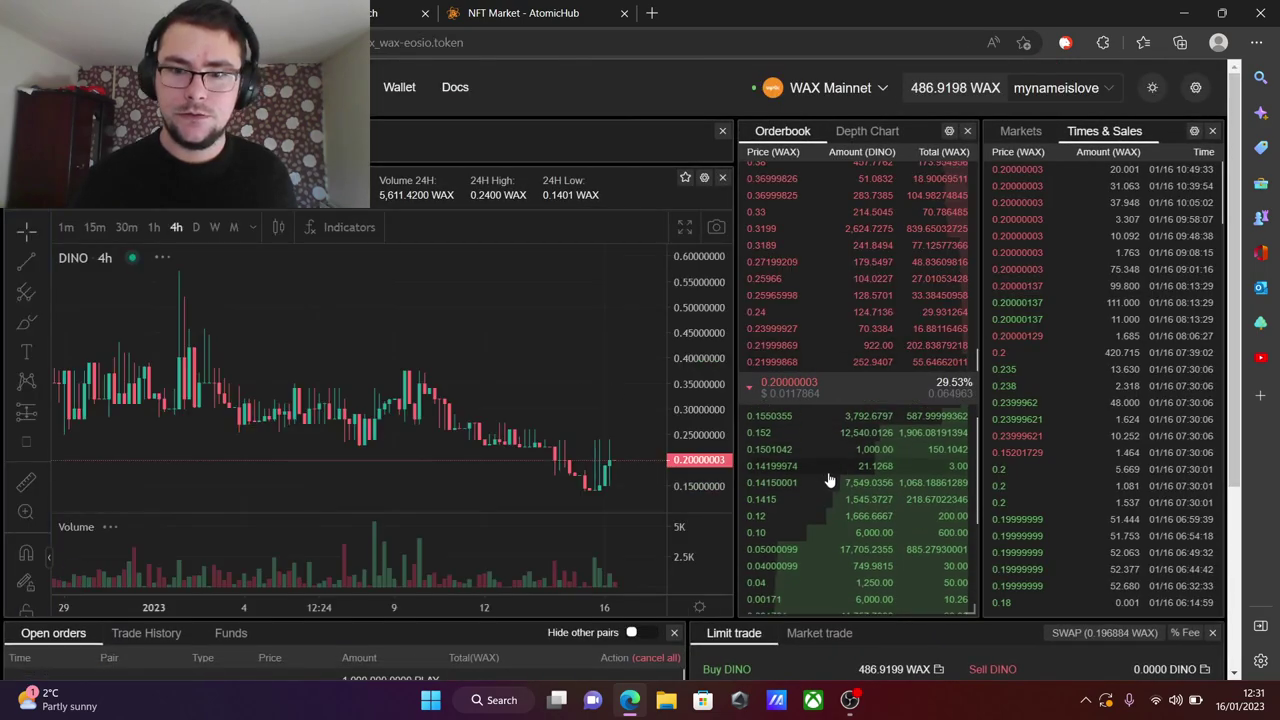
scroll(829, 481, "down", 1)
scroll(983, 364, "down", 2)
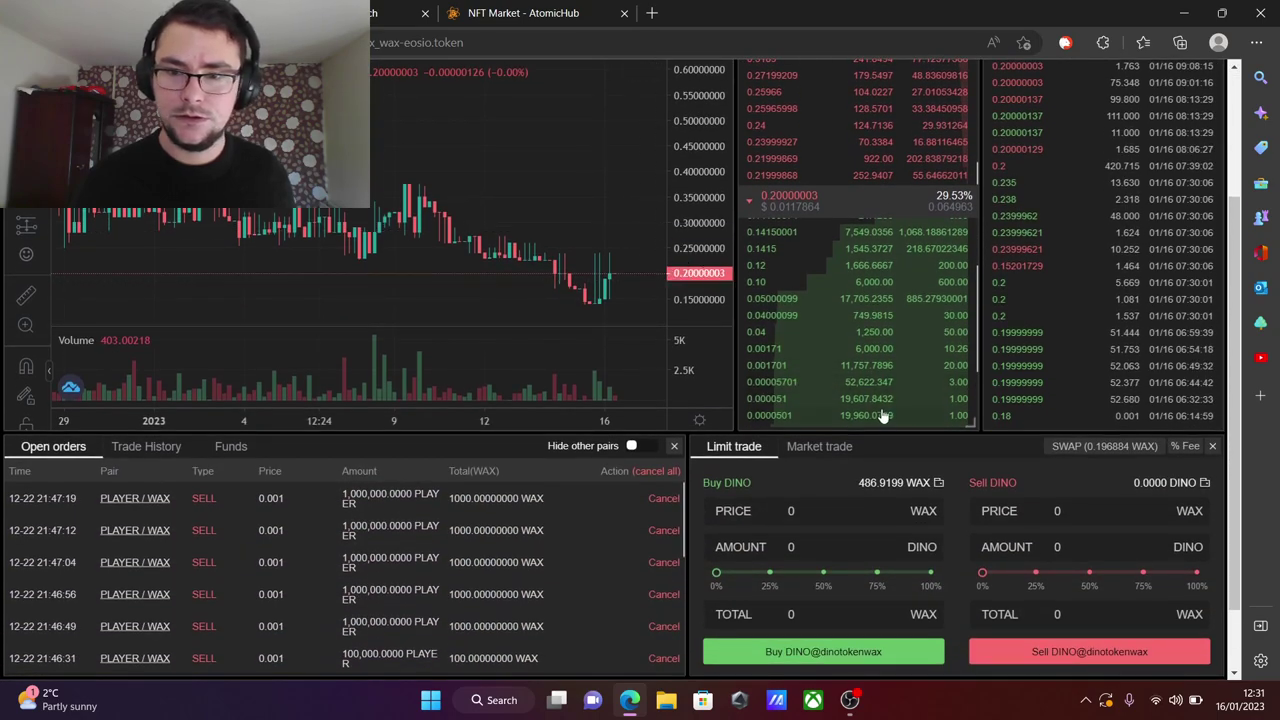
Step: Fill in a limit buy order for 10 DINO at a price of 0.20 WAX each
scroll(880, 414, "down", 1)
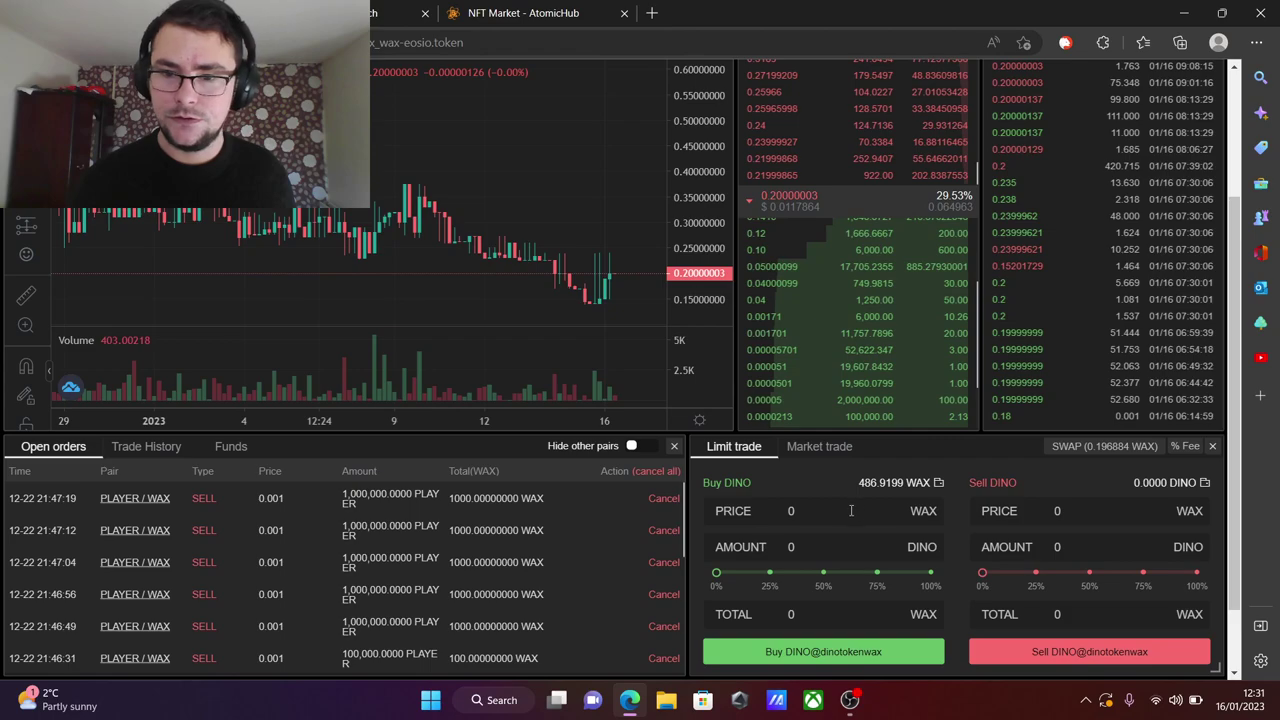
scroll(849, 510, "down", 1)
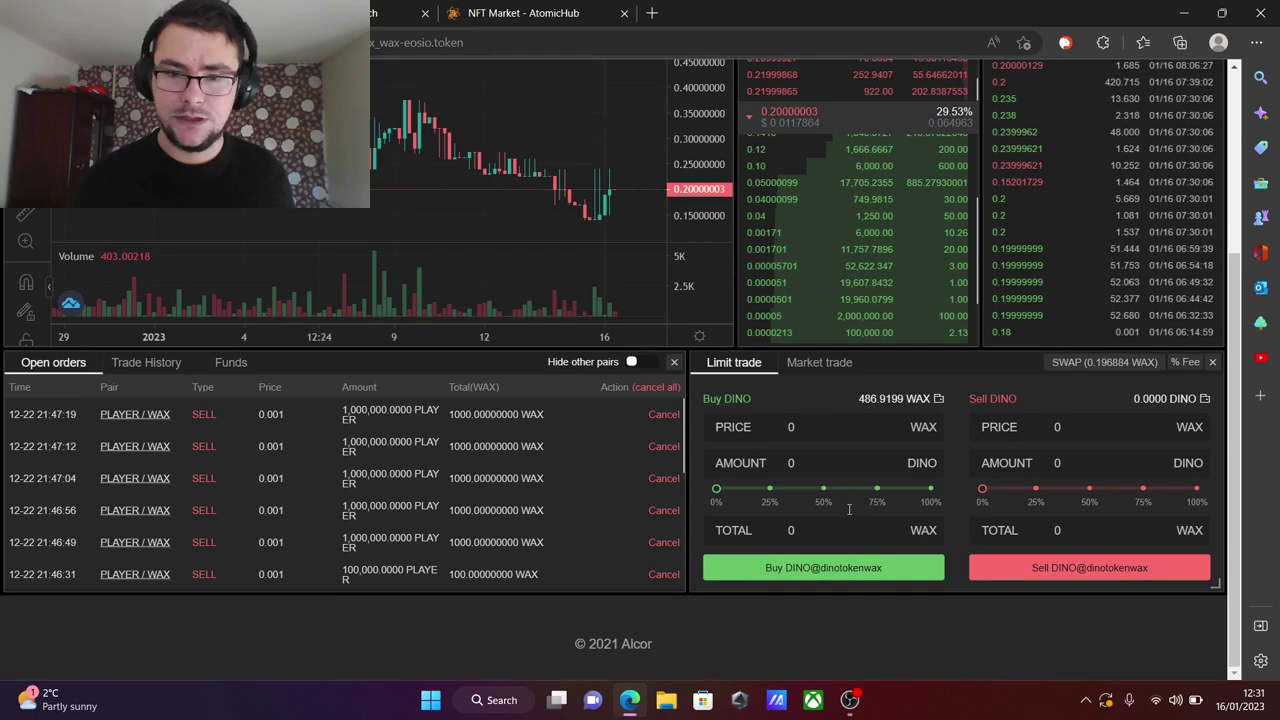
left_click(820, 428)
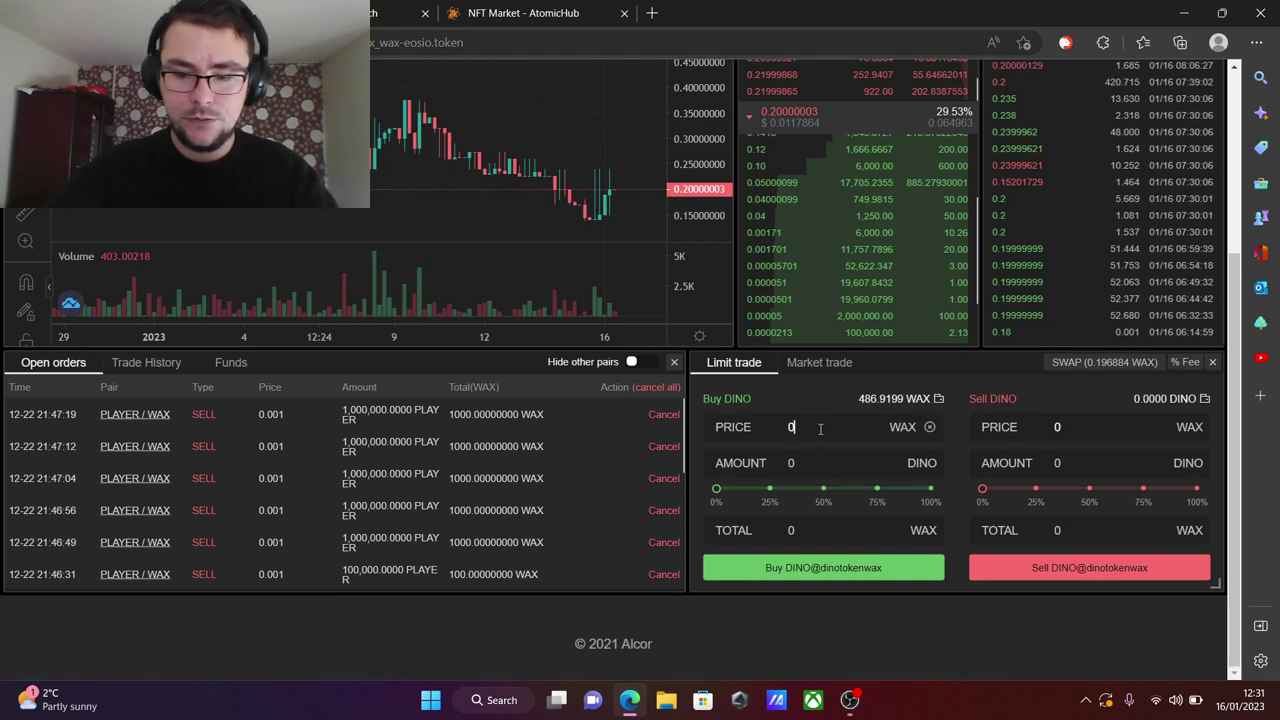
type(".20")
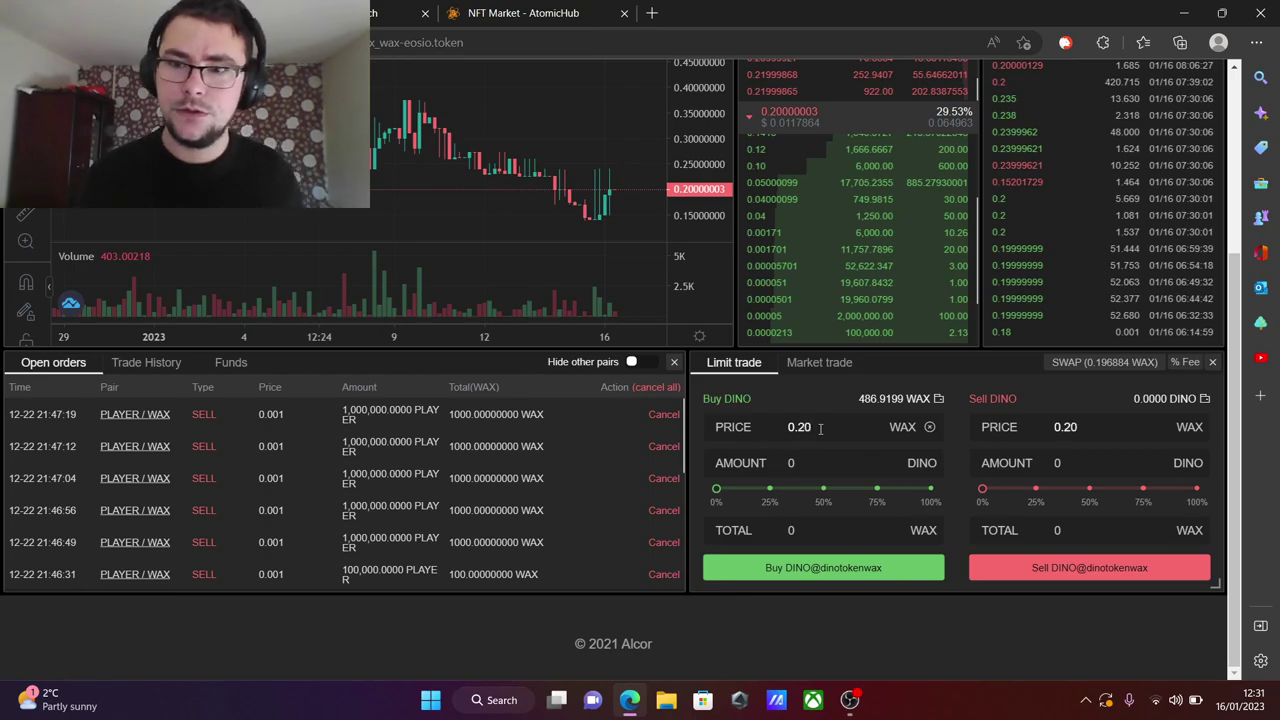
left_click(805, 463)
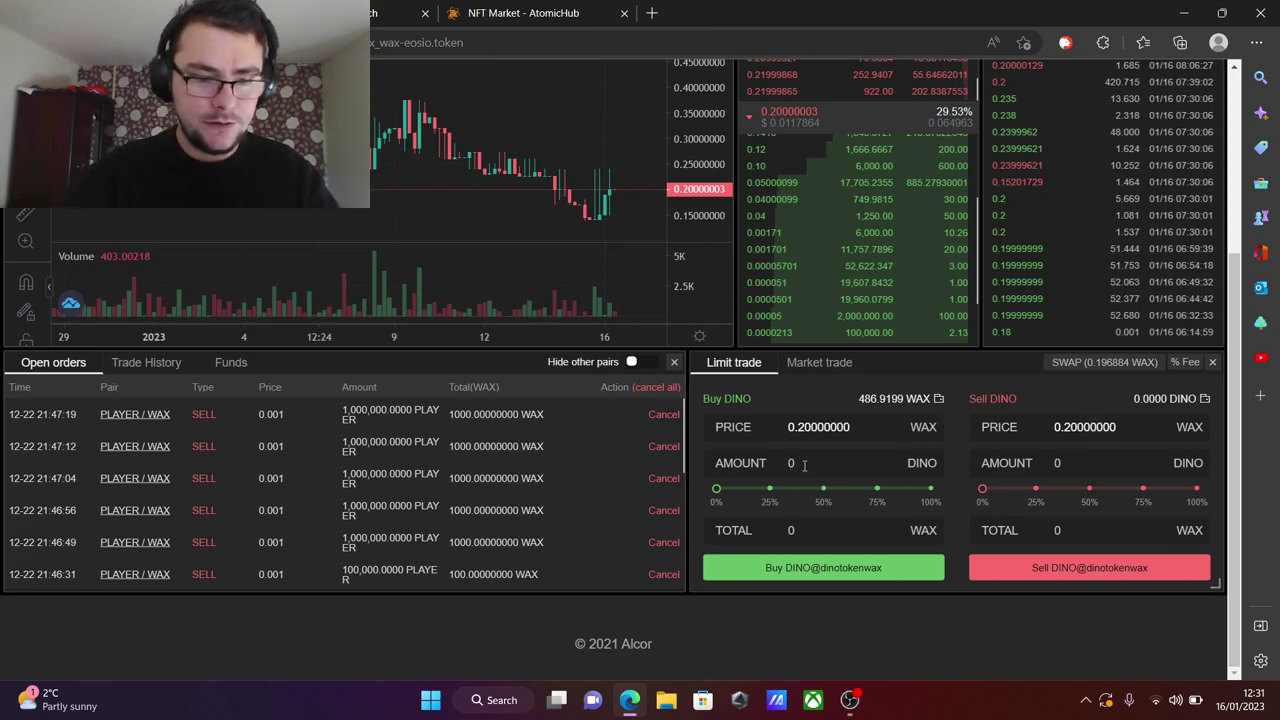
type("1")
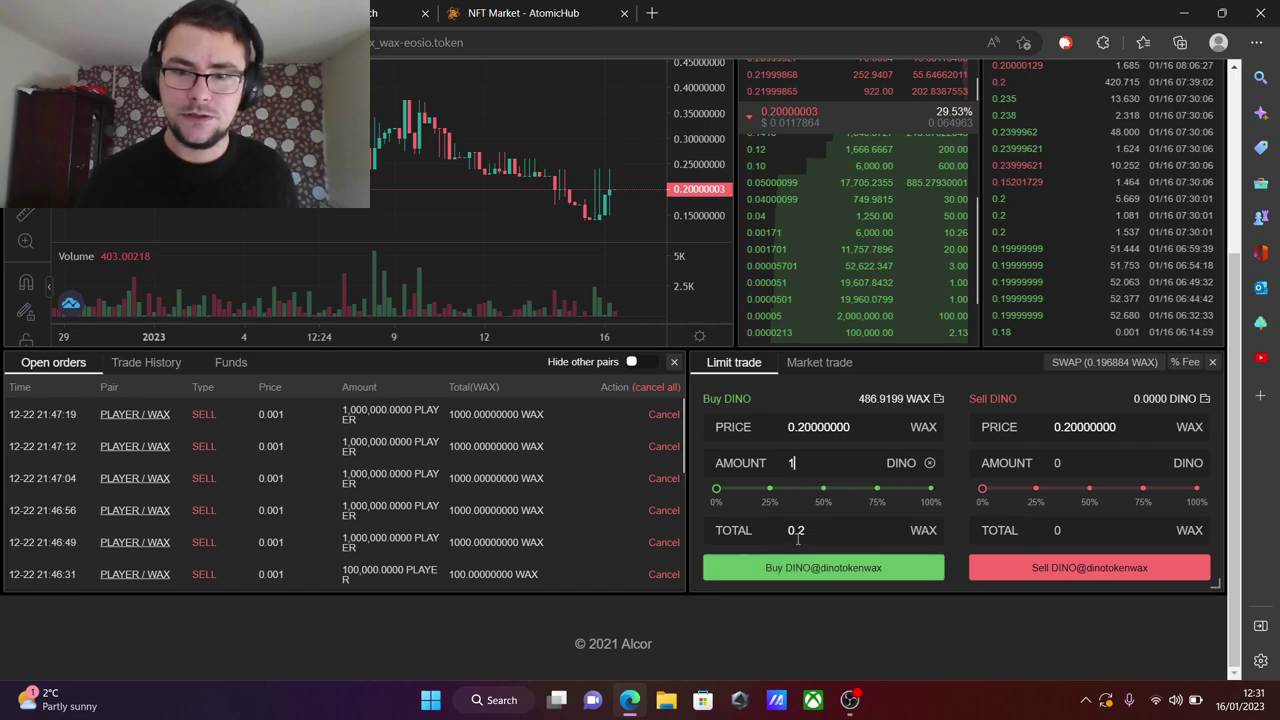
type("0")
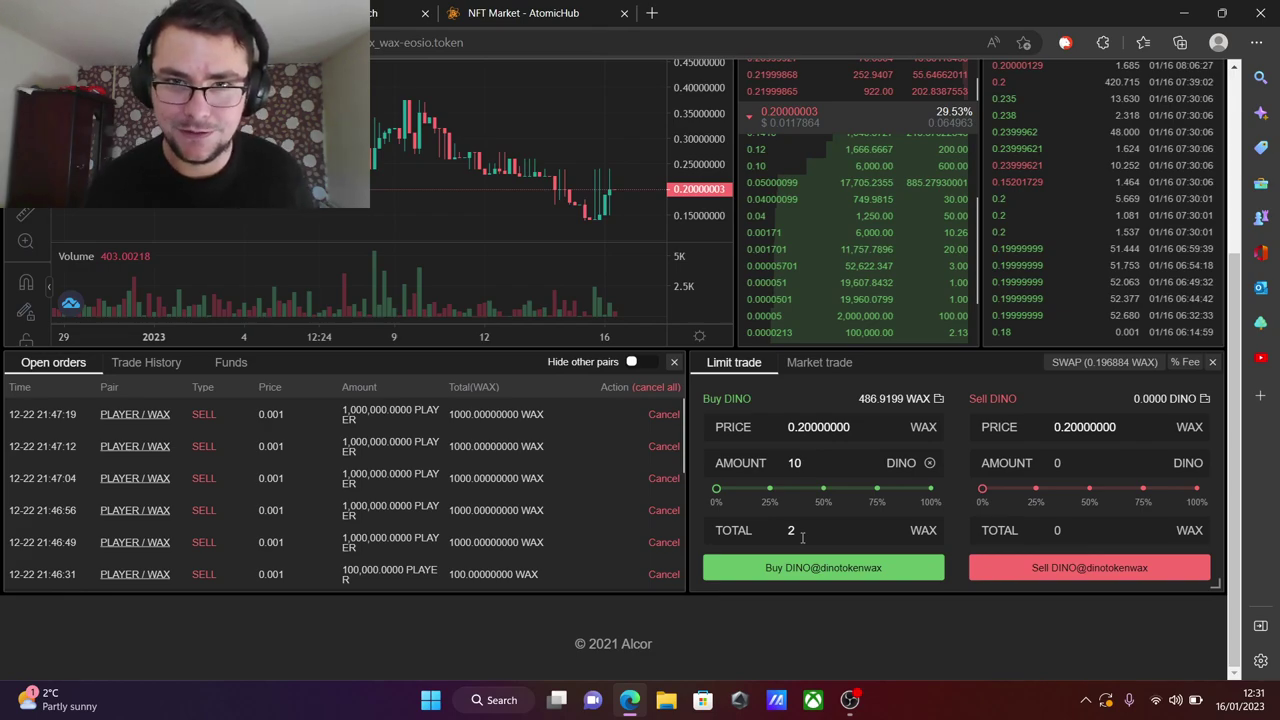
Step: Submit the DINO buy order, dismissing the network resources offer and approving the wallet transaction
left_click(805, 566)
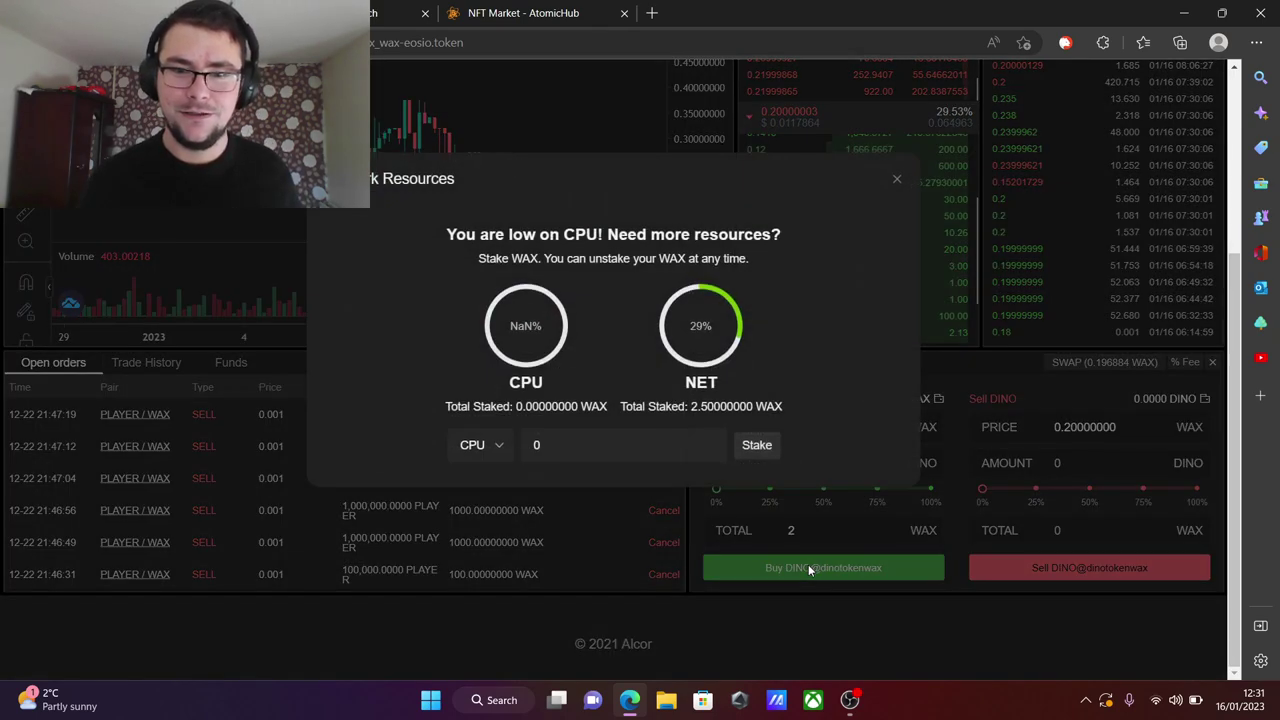
left_click(900, 184)
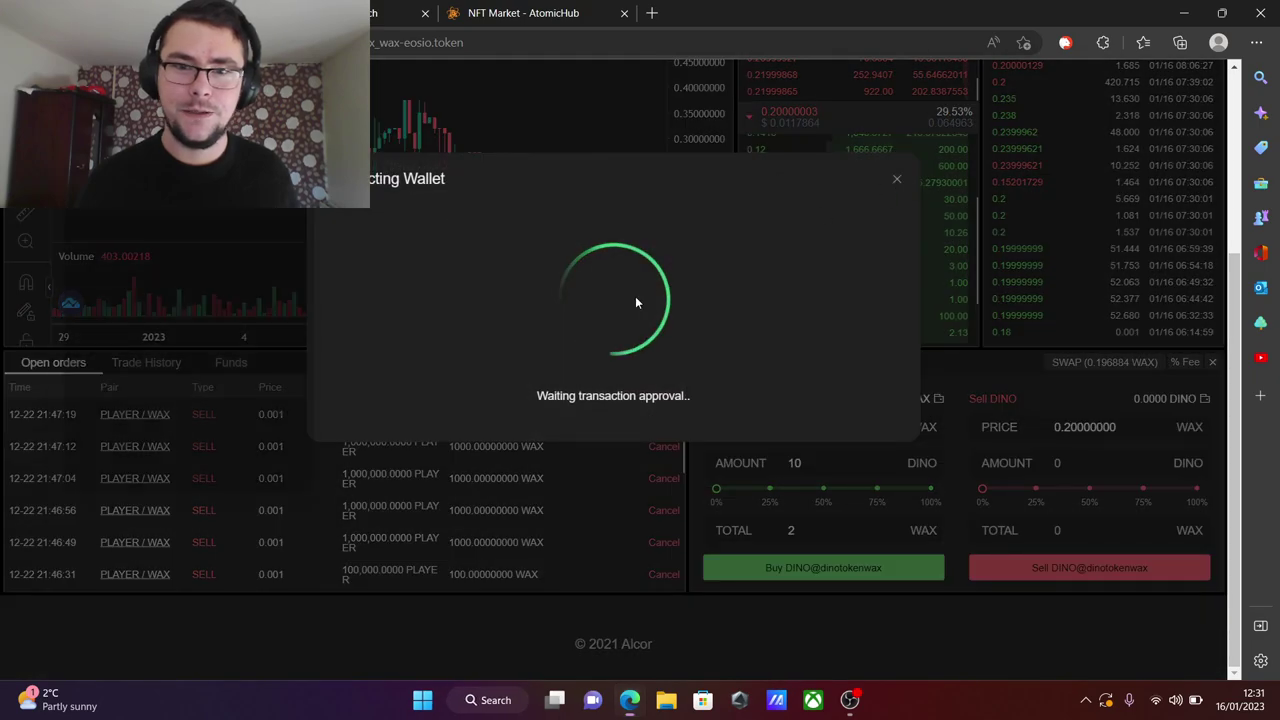
left_click(270, 496)
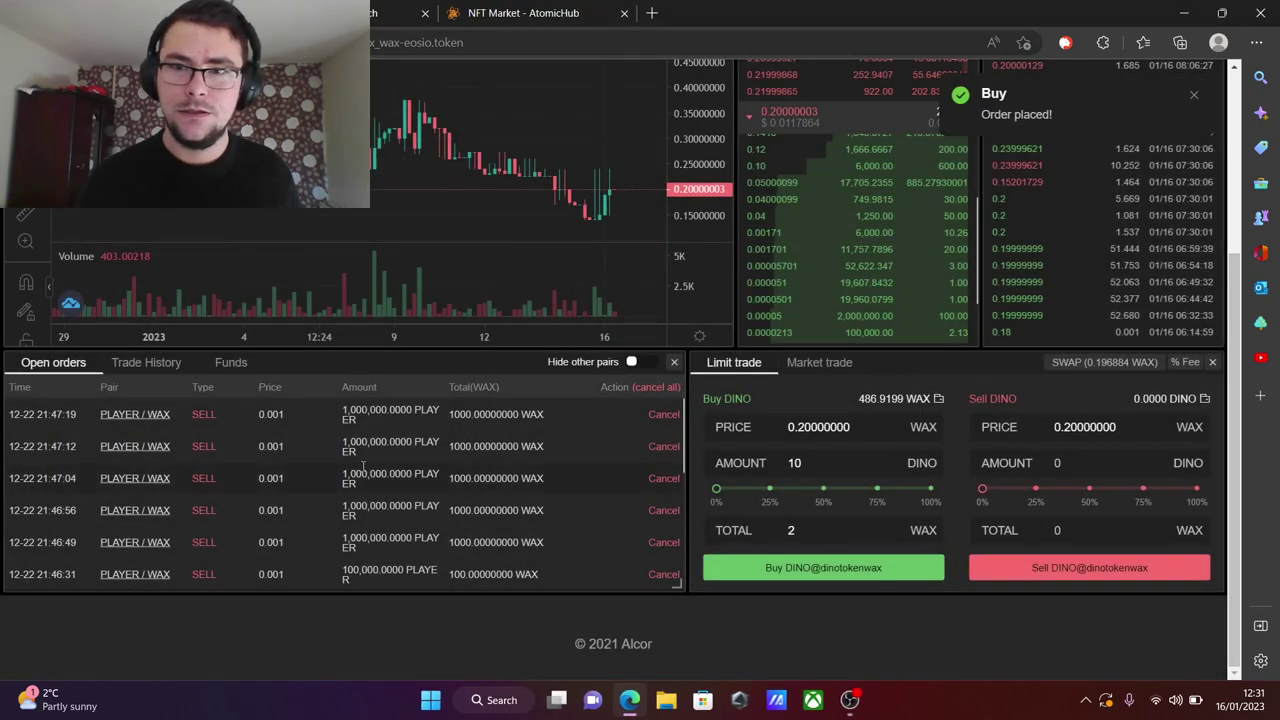
Step: Examine the placed buy order in the DINO order book against the sell orders and the recent trades
scroll(898, 318, "up", 2)
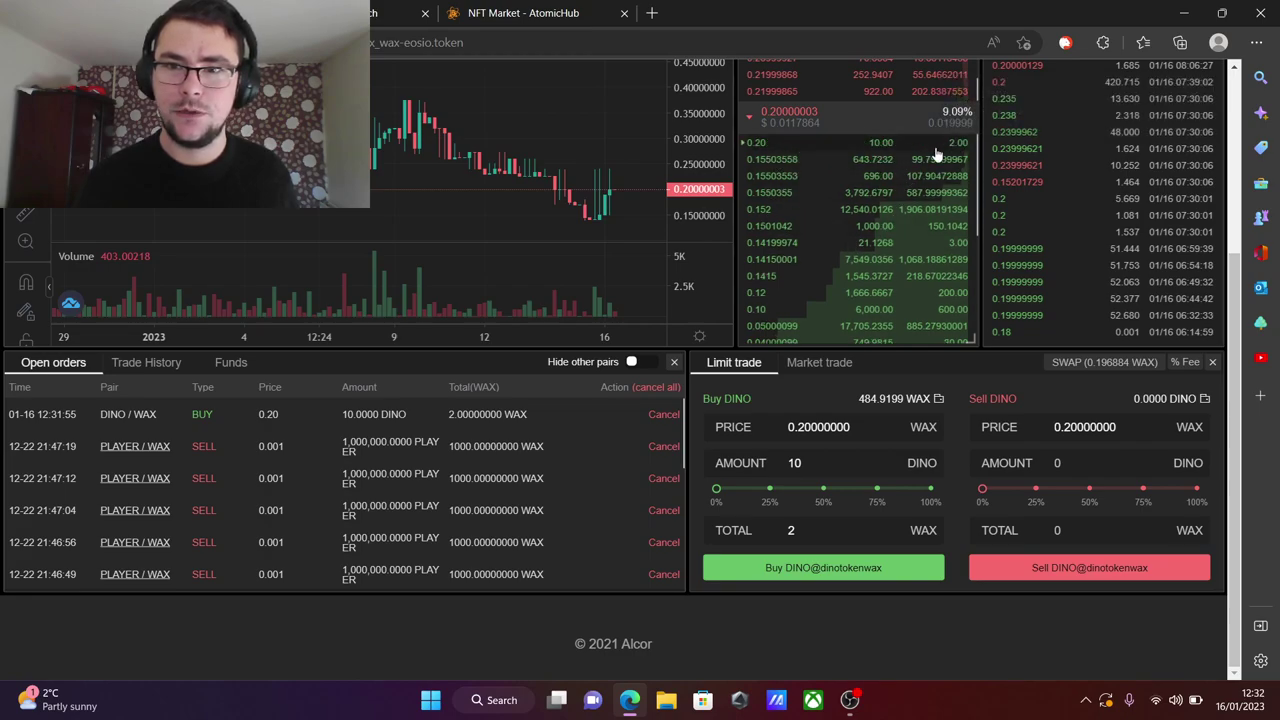
scroll(847, 225, "up", 5)
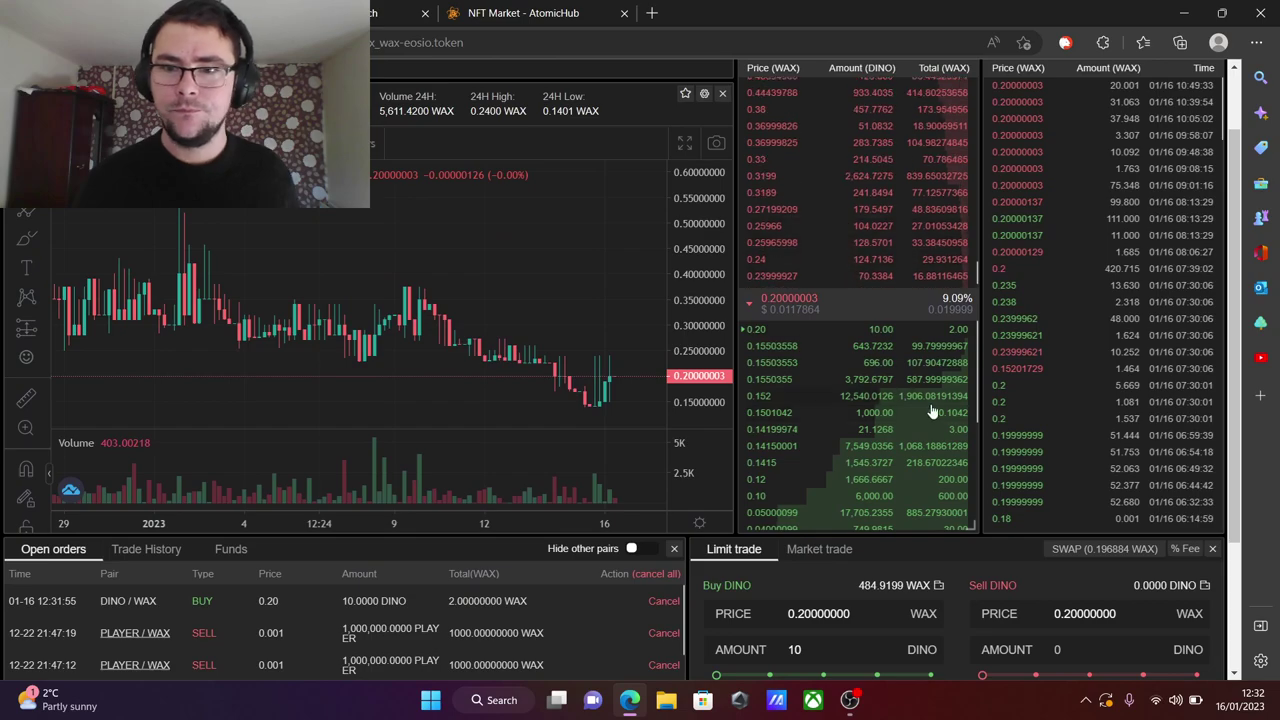
scroll(884, 344, "up", 2)
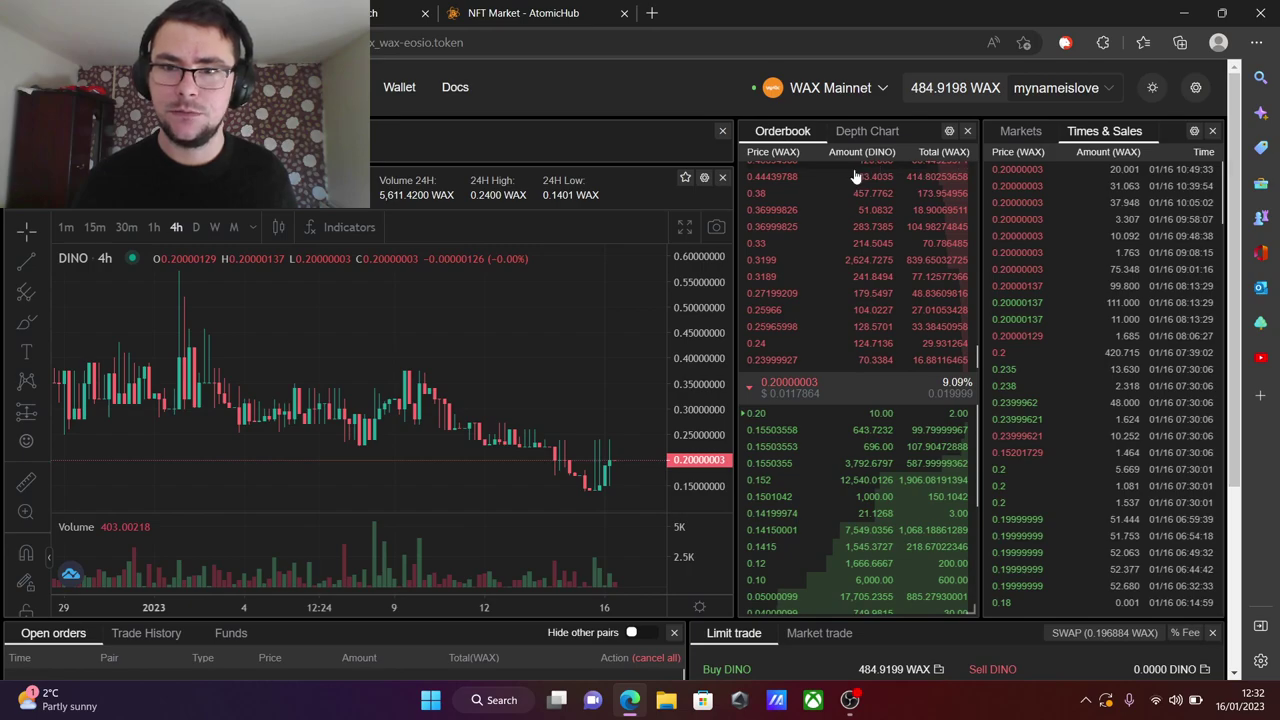
scroll(848, 310, "down", 1)
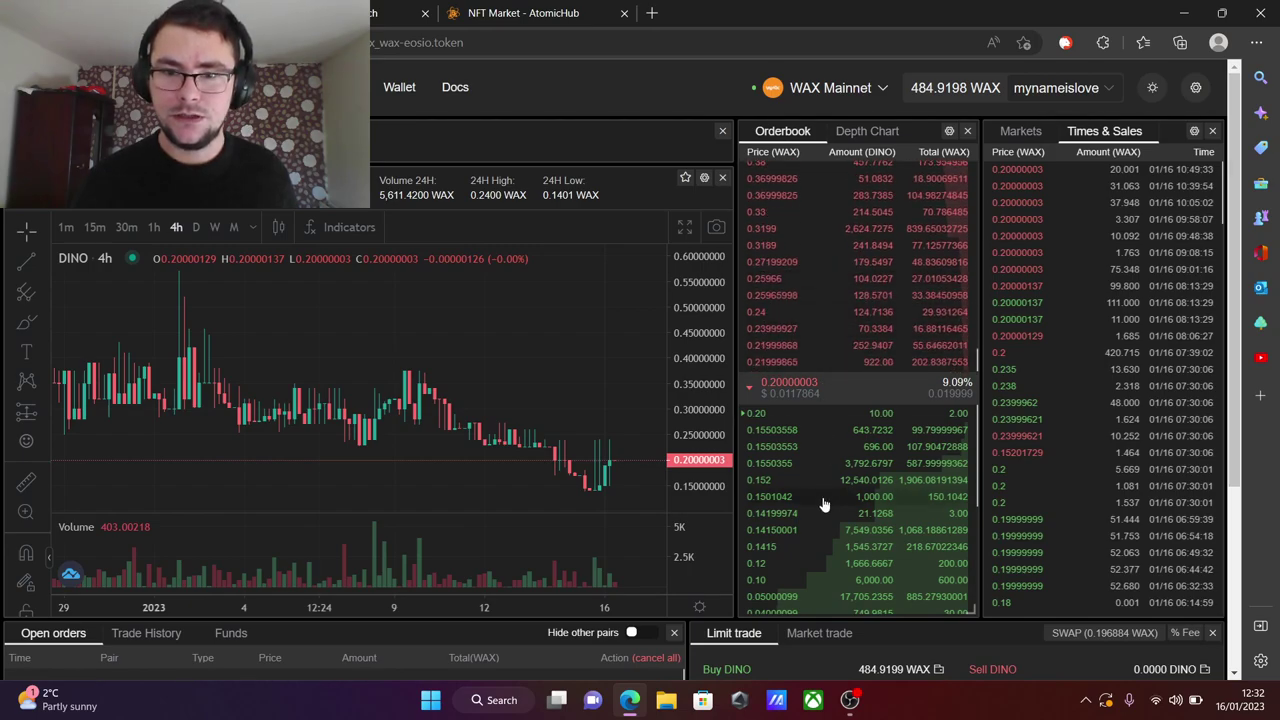
scroll(866, 340, "up", 1)
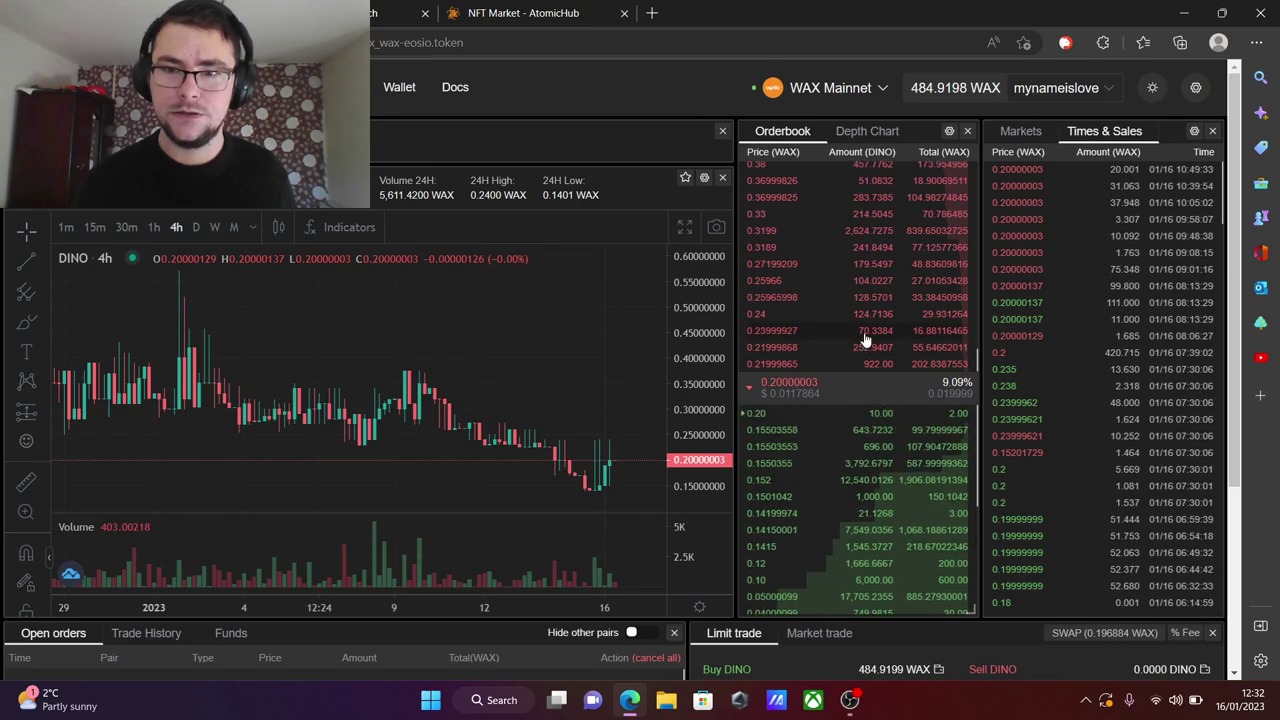
scroll(860, 330, "up", 1)
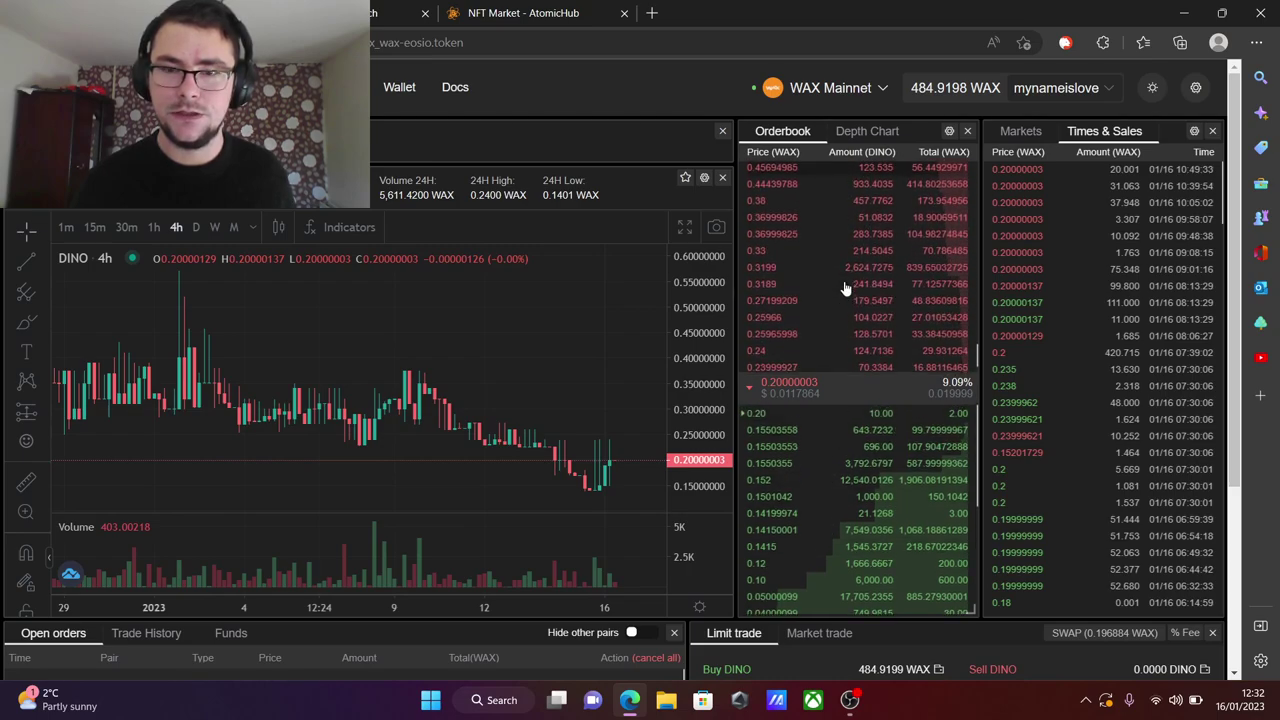
scroll(845, 288, "down", 1)
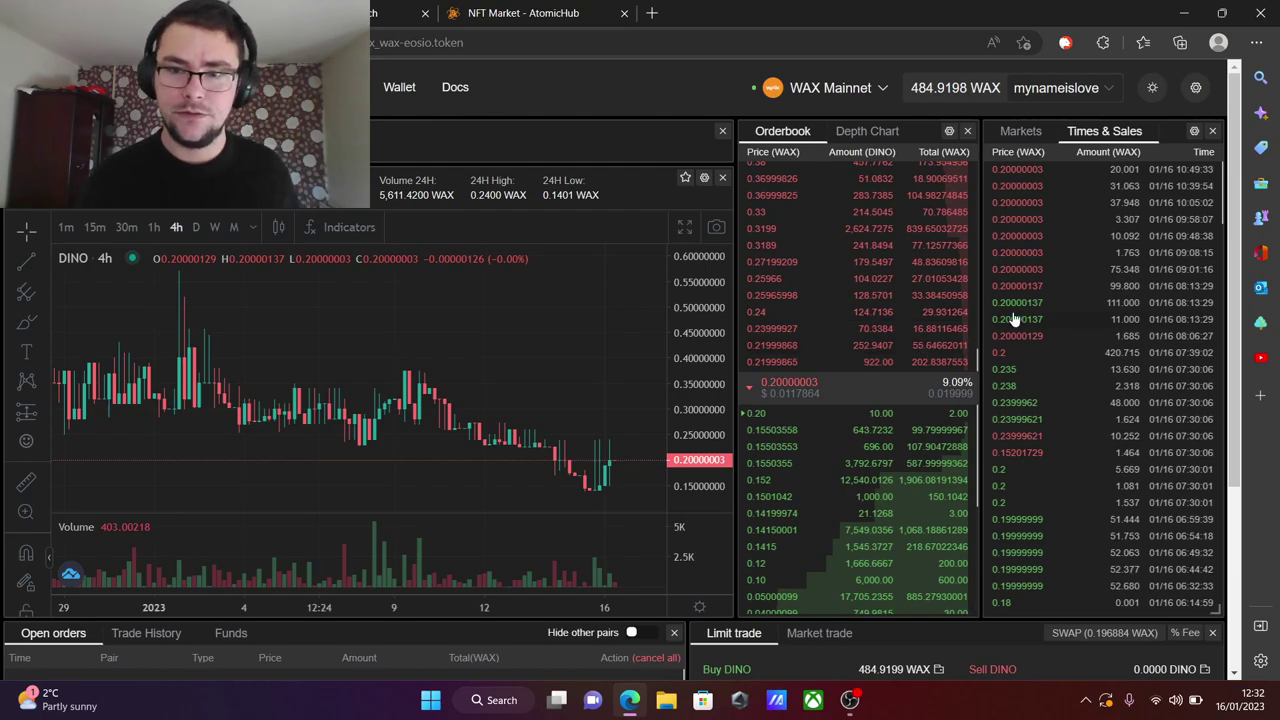
scroll(1015, 320, "down", 2)
scroll(935, 340, "up", 3)
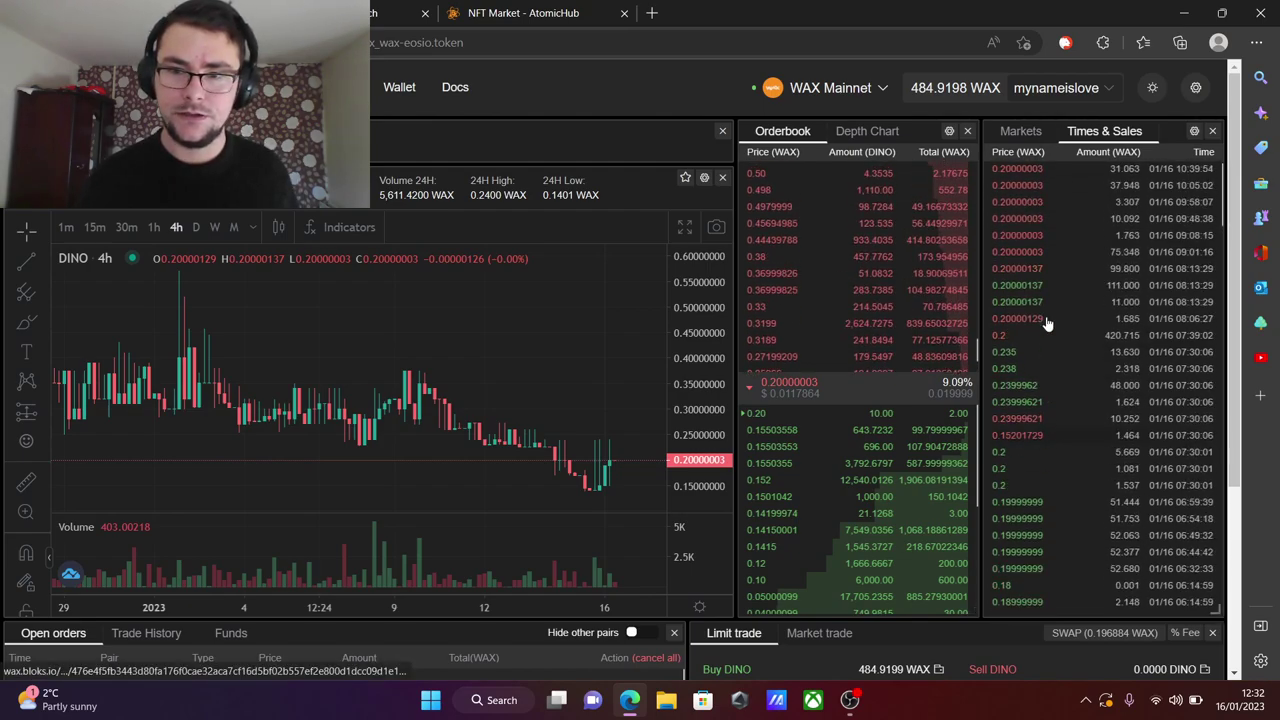
scroll(936, 336, "down", 3)
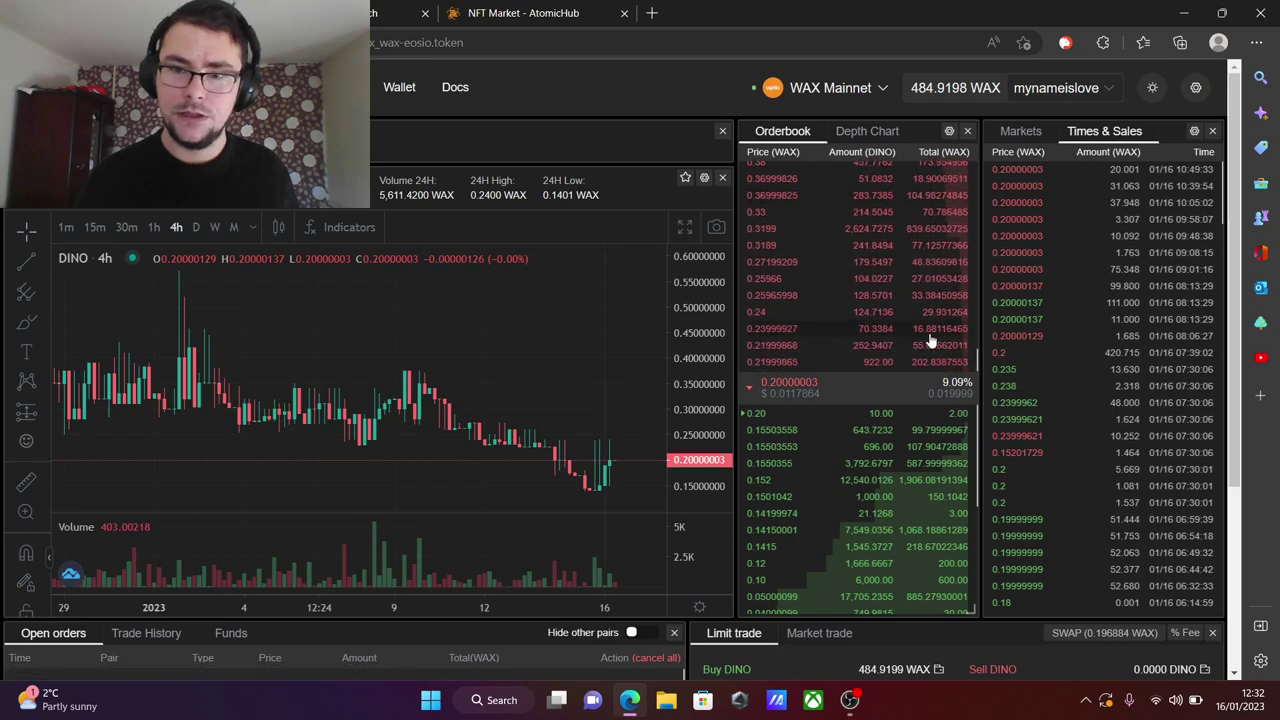
scroll(862, 386, "down", 1)
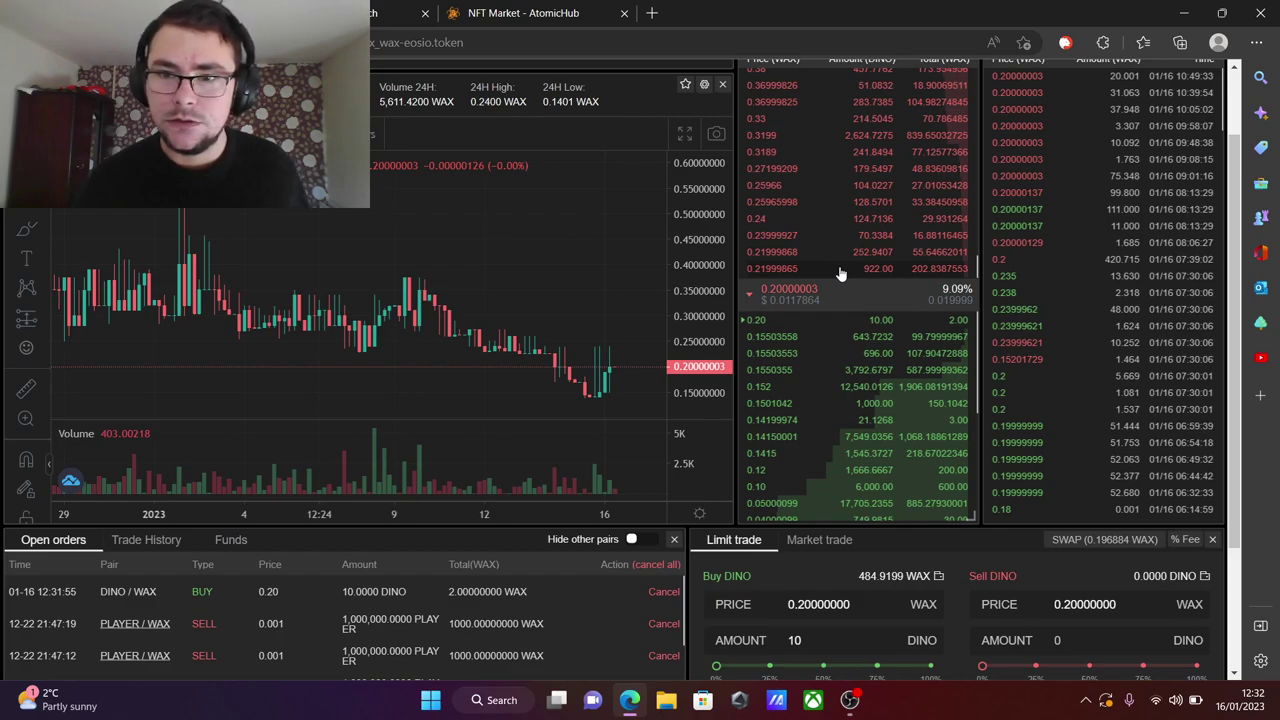
Step: Fill the limit buy form from the lowest-priced sell order, 922 DINO at 0.21999865 WAX
scroll(840, 273, "up", 3)
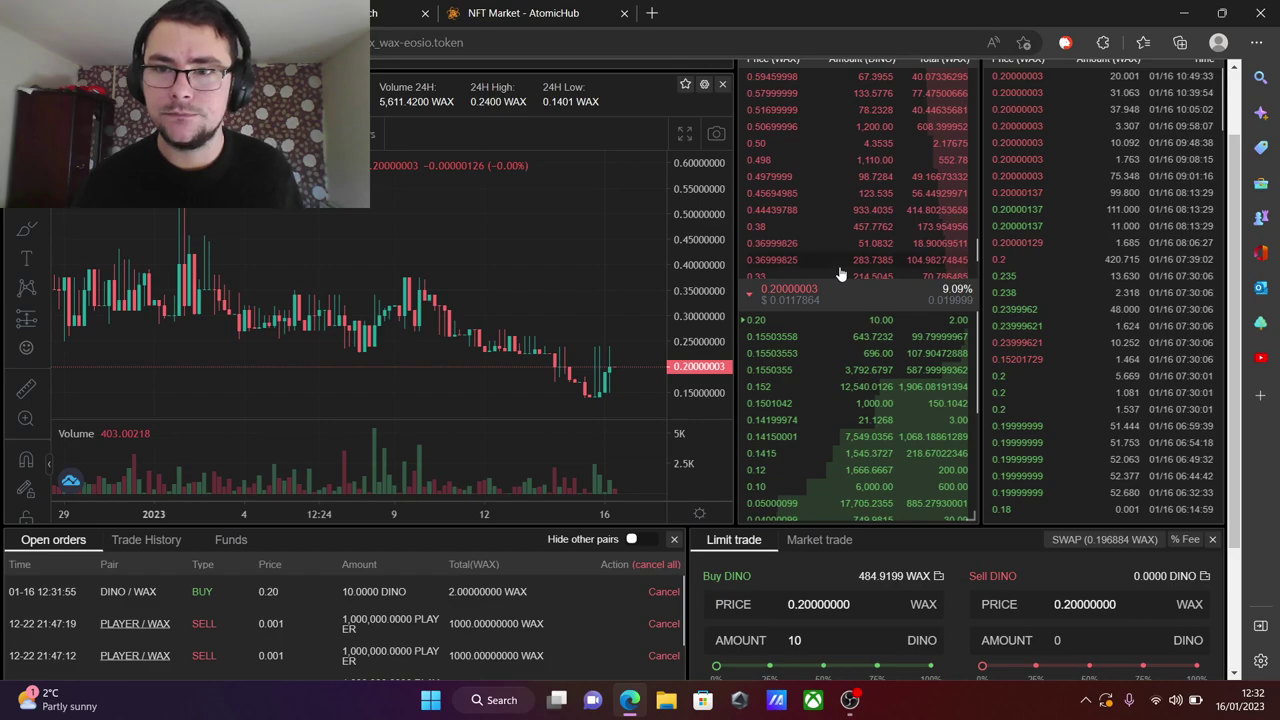
scroll(840, 273, "down", 3)
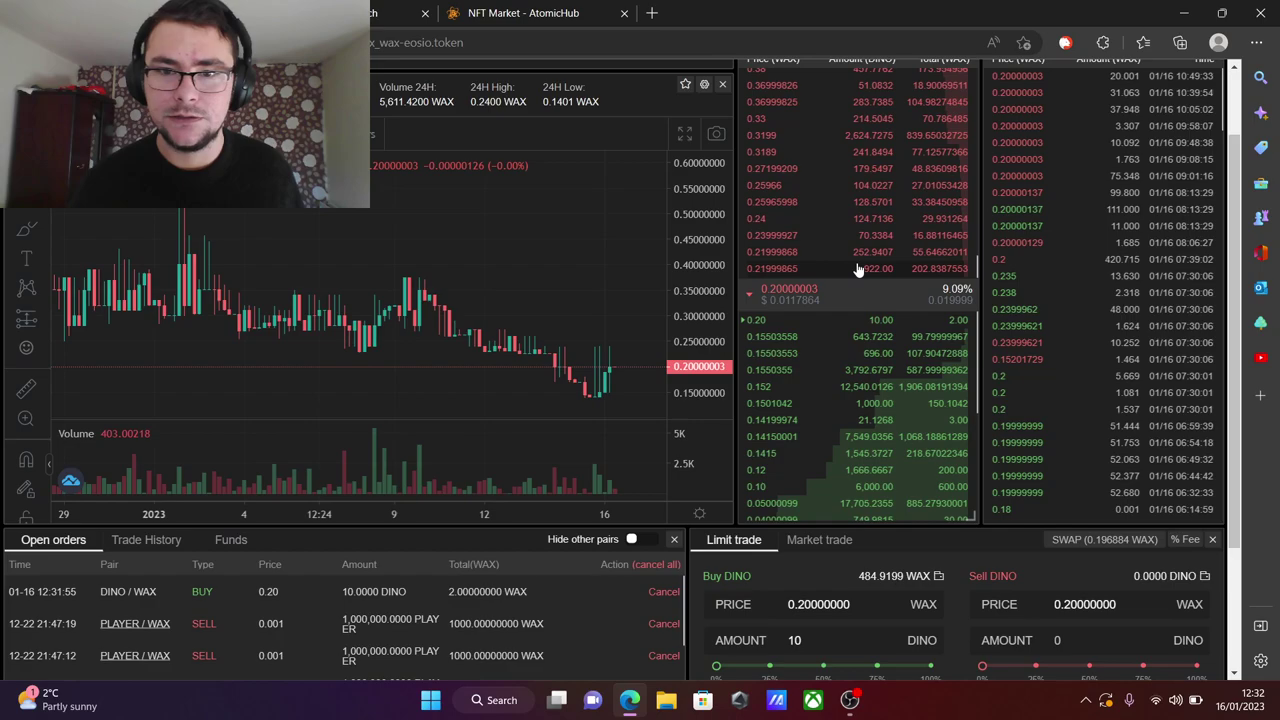
left_click(858, 269)
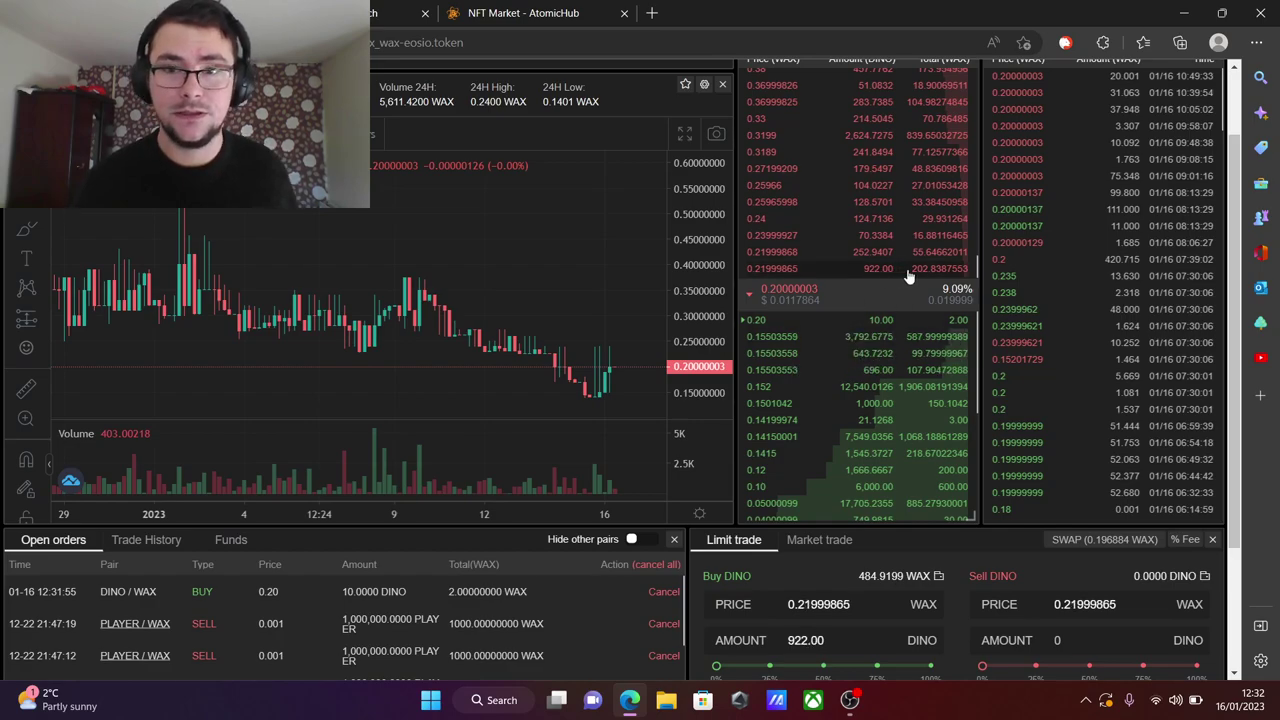
scroll(1005, 516, "down", 5)
scroll(966, 537, "down", 2)
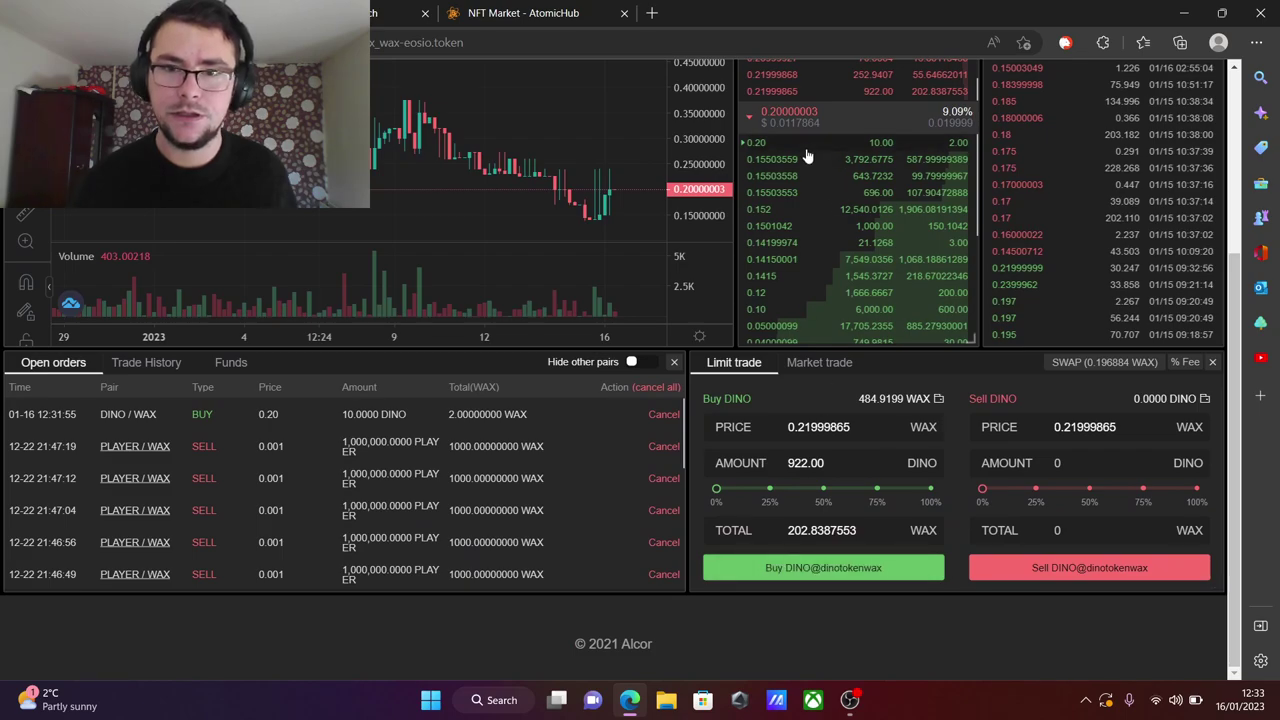
Step: Review the higher-priced sell orders in the DINO order book
scroll(890, 280, "up", 2)
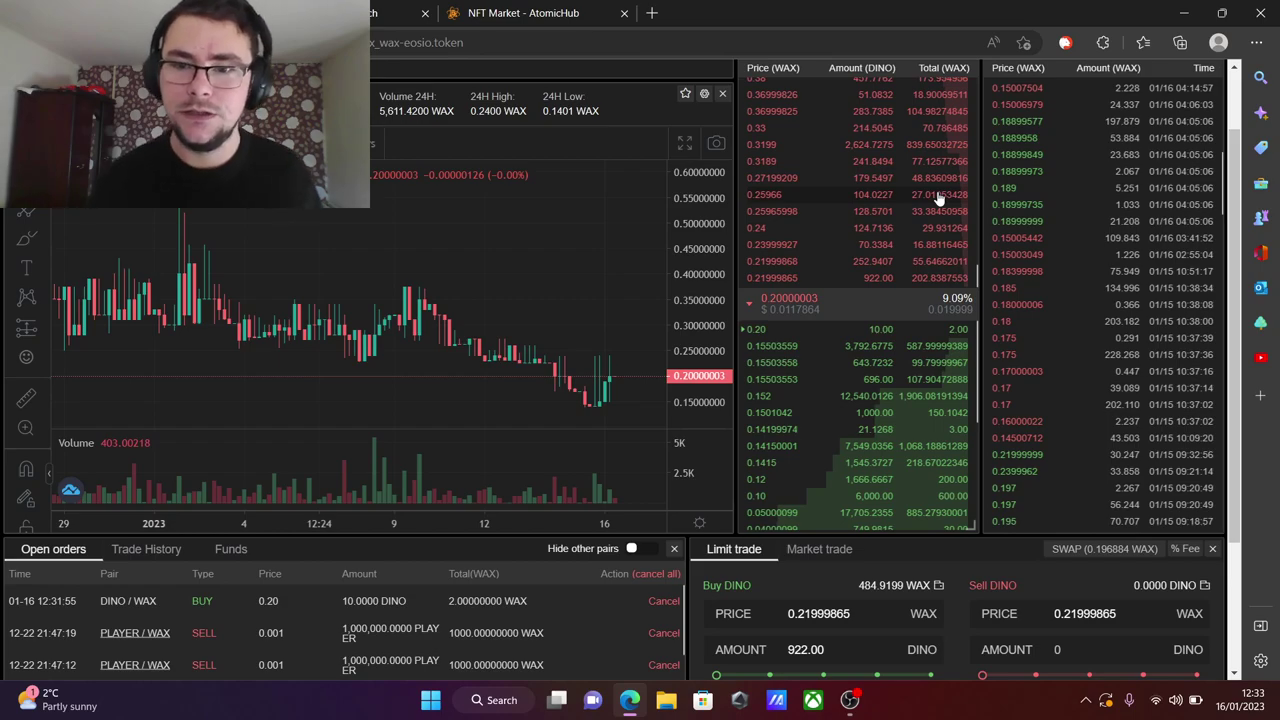
scroll(913, 316, "down", 2)
scroll(913, 316, "up", 3)
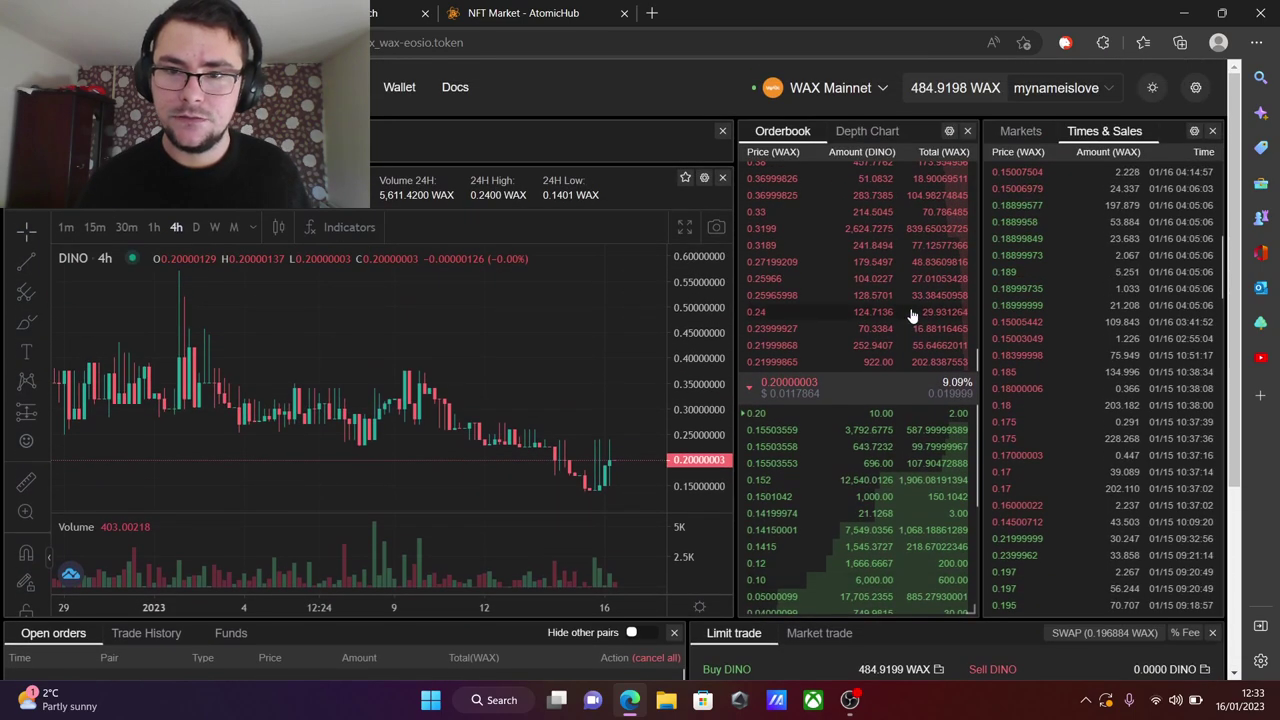
scroll(897, 318, "up", 1)
scroll(897, 318, "up", 1)
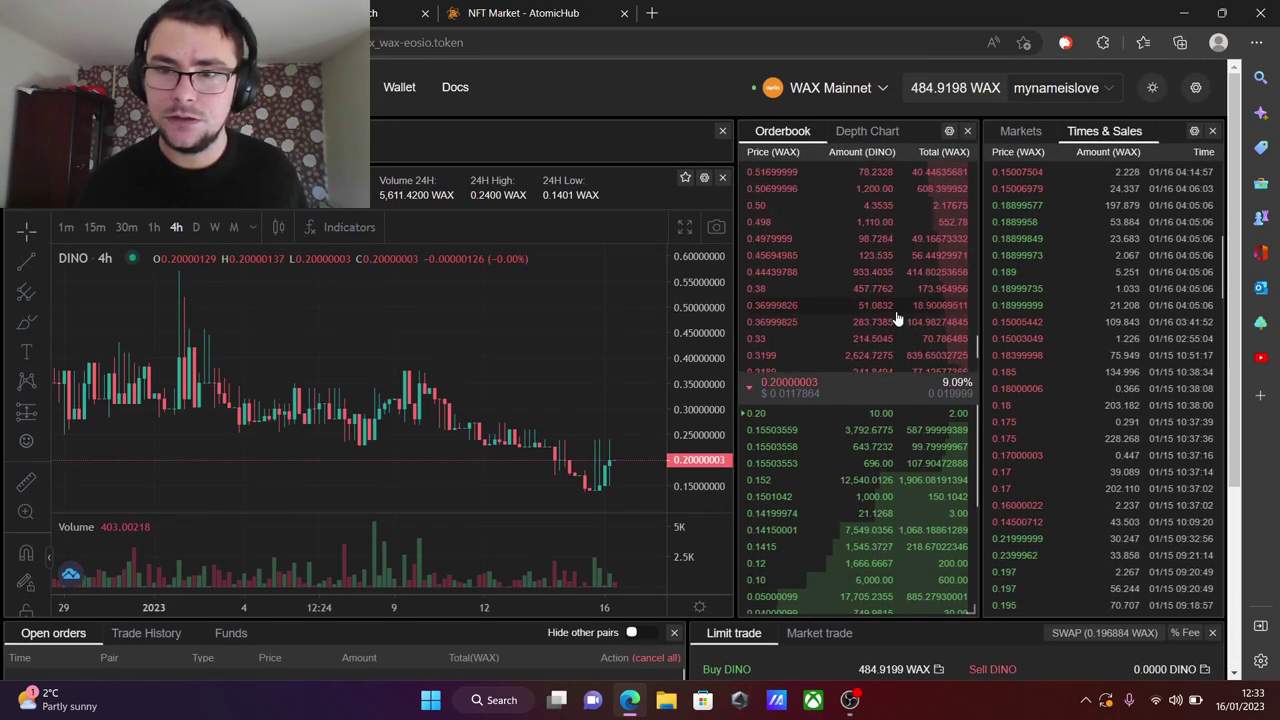
Step: Examine the higher-priced DINO sell orders, the lowest-priced buy orders and the older recent trades
scroll(897, 318, "up", 1)
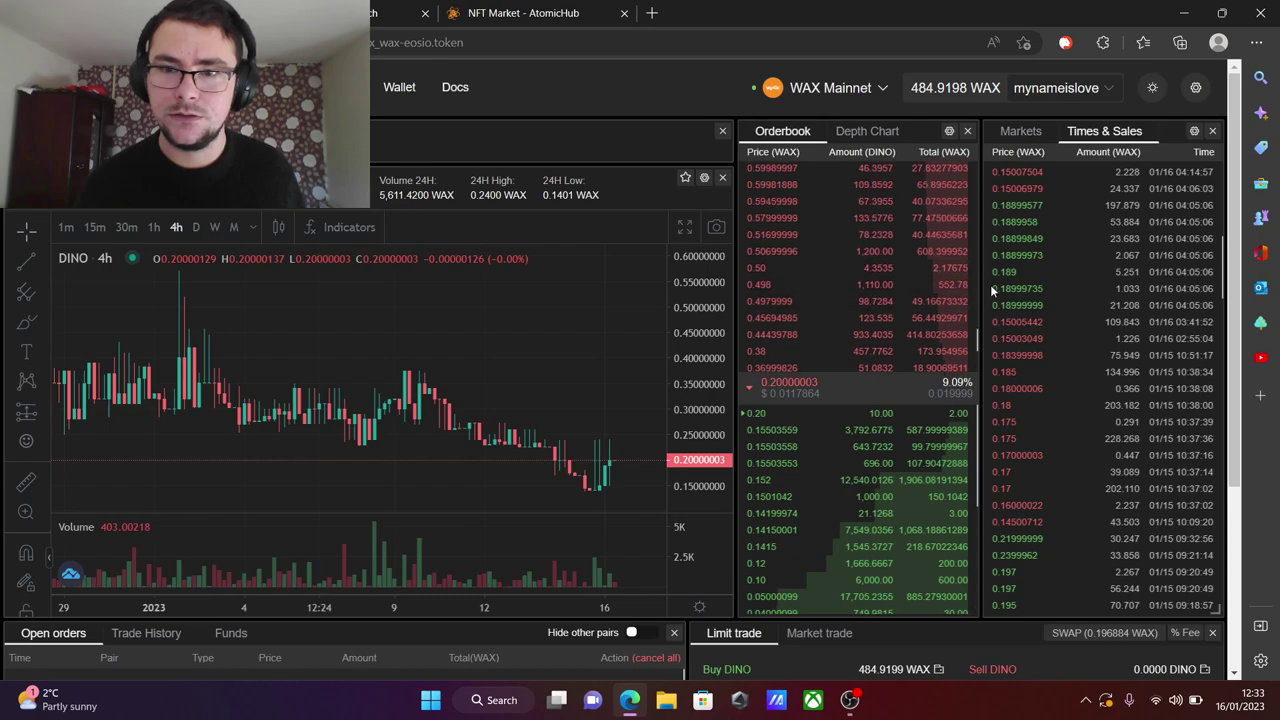
scroll(994, 284, "down", 8)
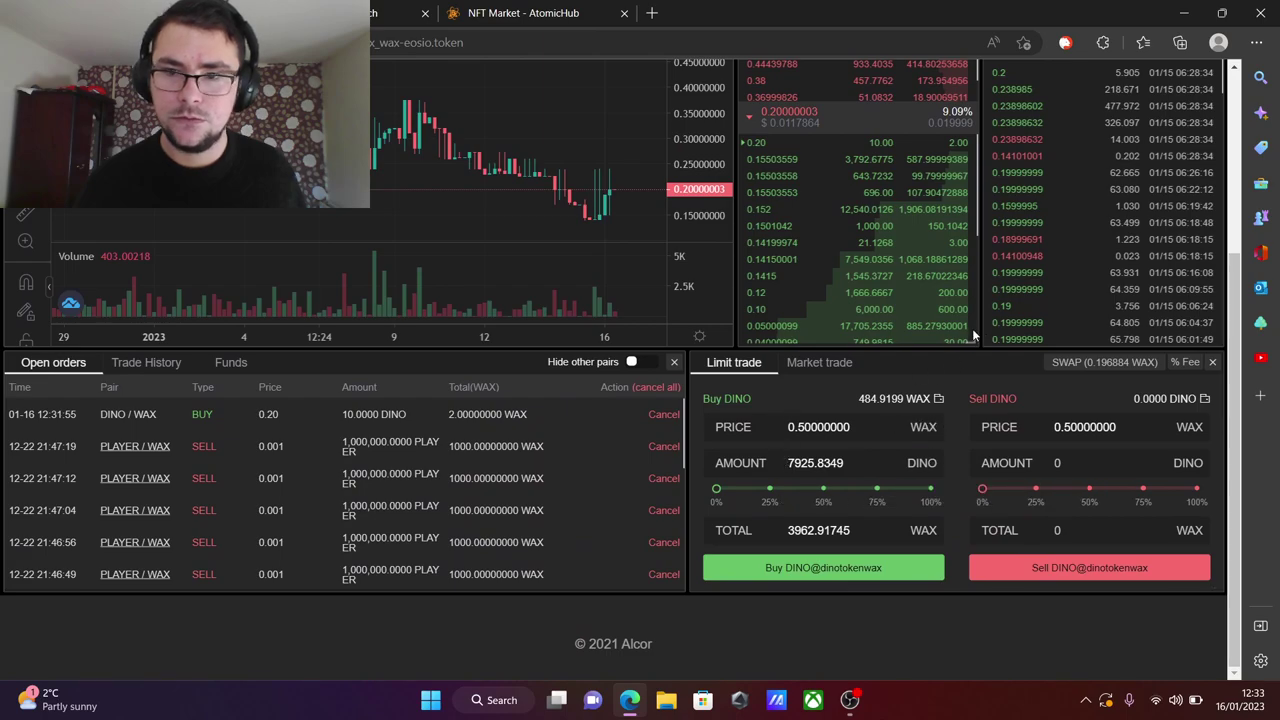
scroll(990, 316, "up", 10)
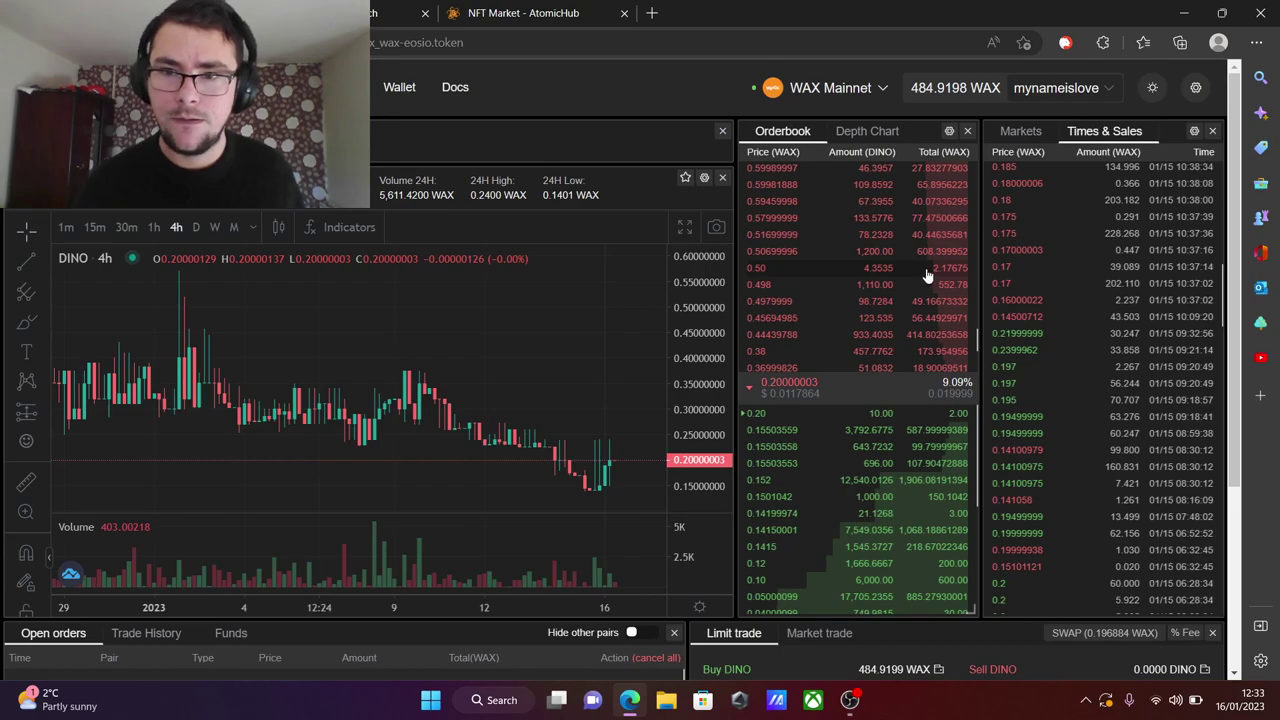
scroll(1015, 292, "down", 4)
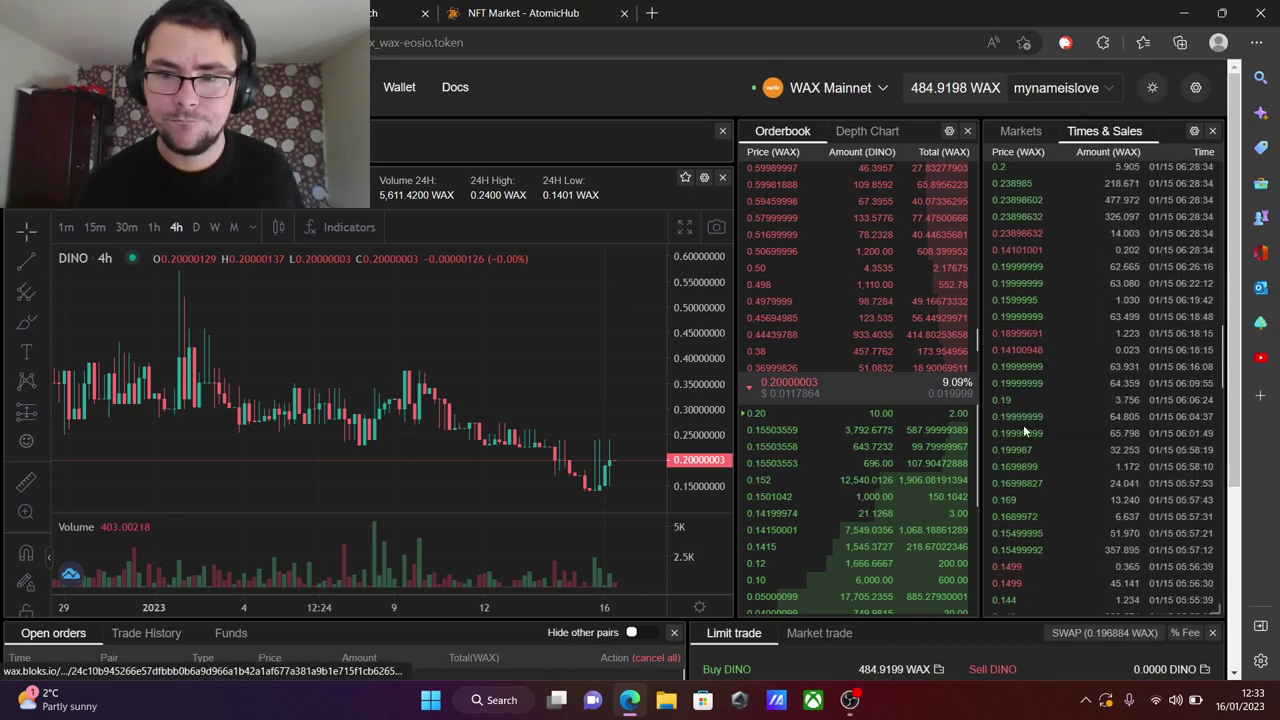
scroll(1023, 429, "down", 3)
scroll(965, 447, "down", 4)
scroll(952, 513, "down", 3)
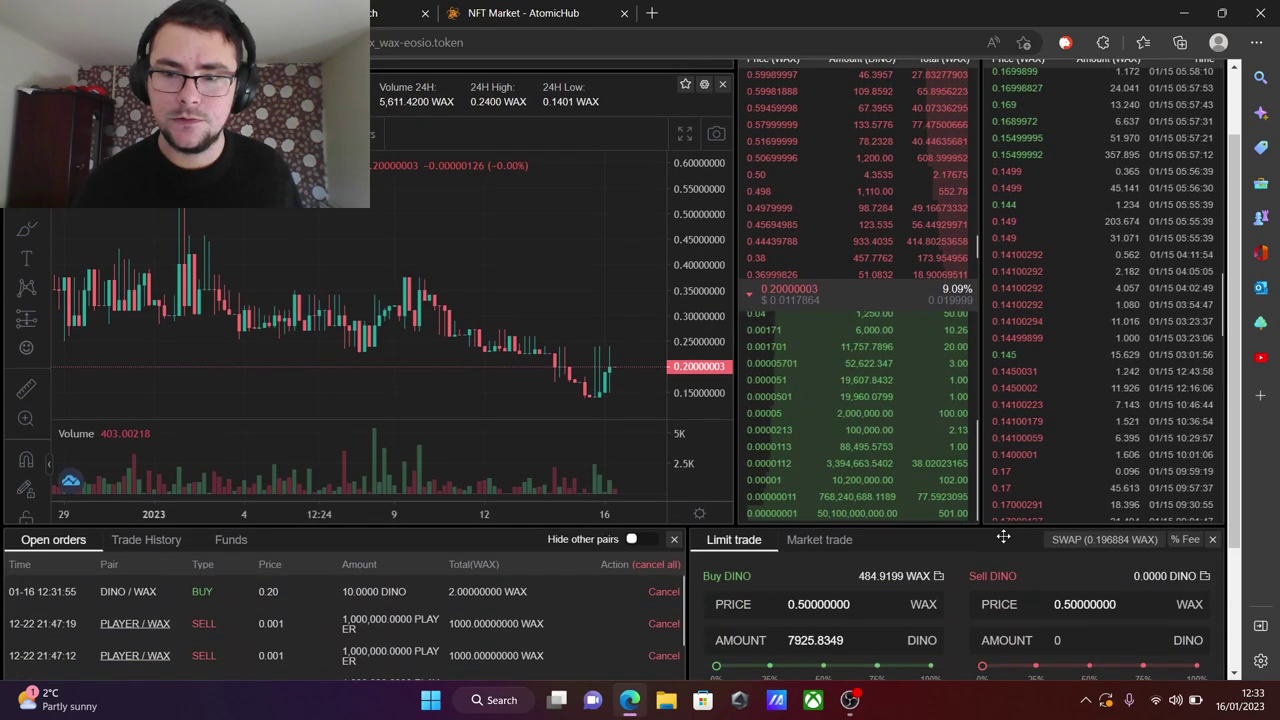
scroll(862, 390, "up", 3)
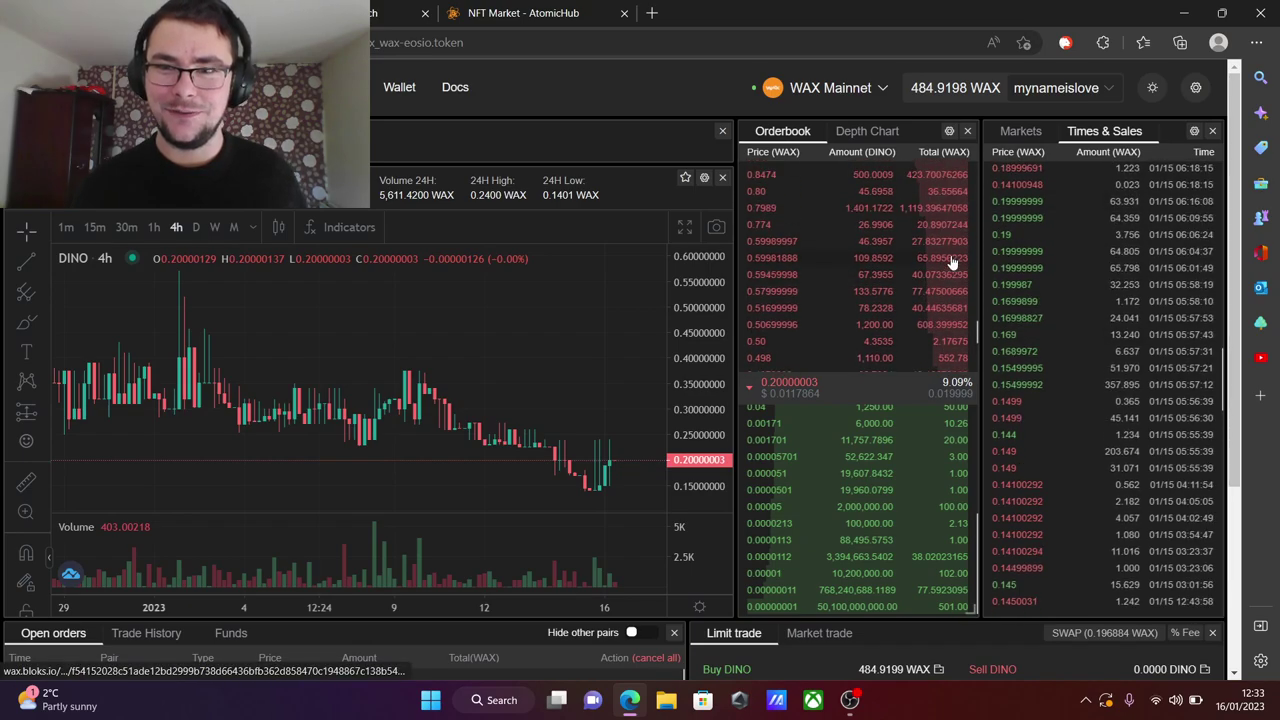
scroll(951, 262, "up", 2)
Step: Fill the limit buy form from the 0.24 WAX sell order, giving an amount of 1369.9927 DINO
scroll(951, 262, "down", 3)
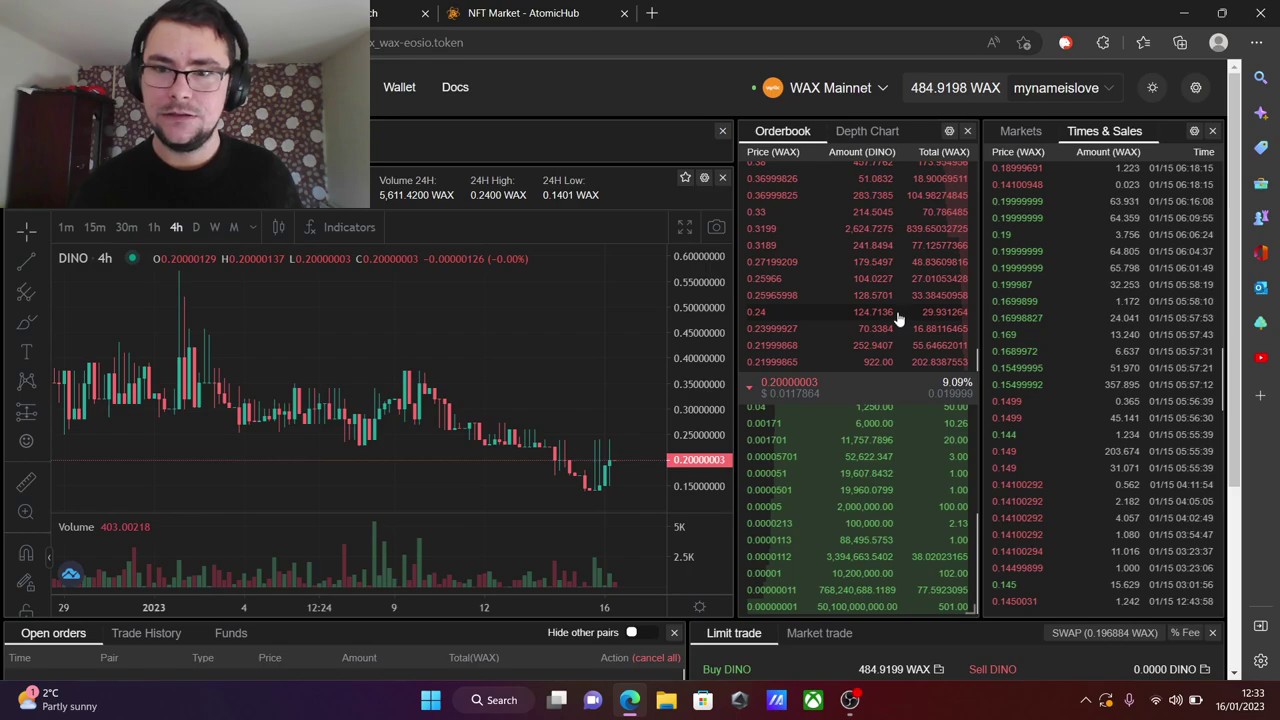
left_click(898, 318)
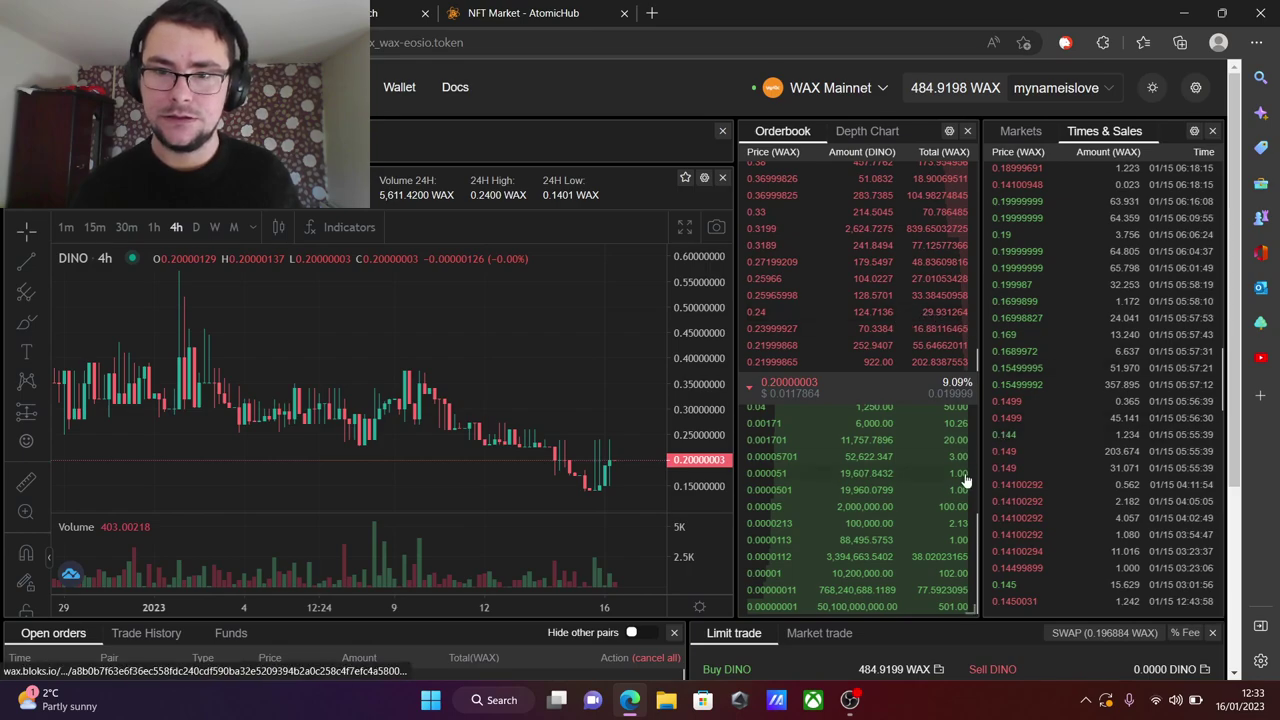
scroll(960, 482, "down", 3)
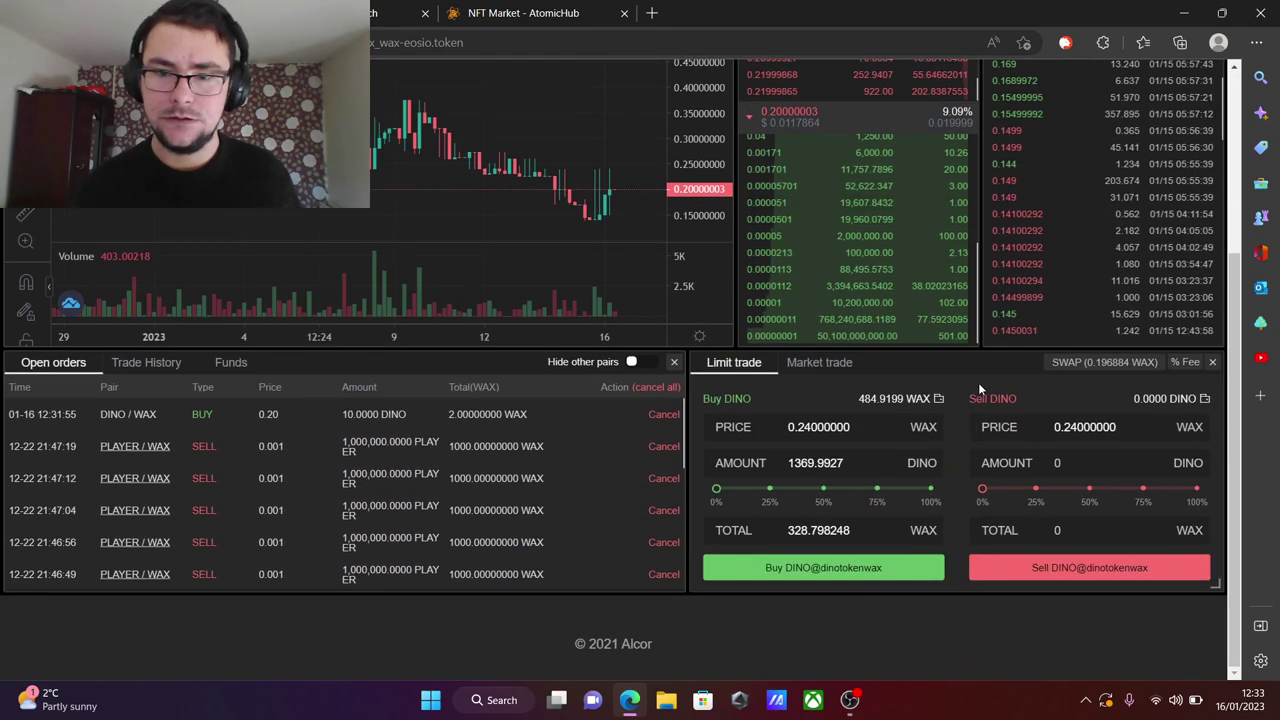
scroll(973, 372, "up", 2)
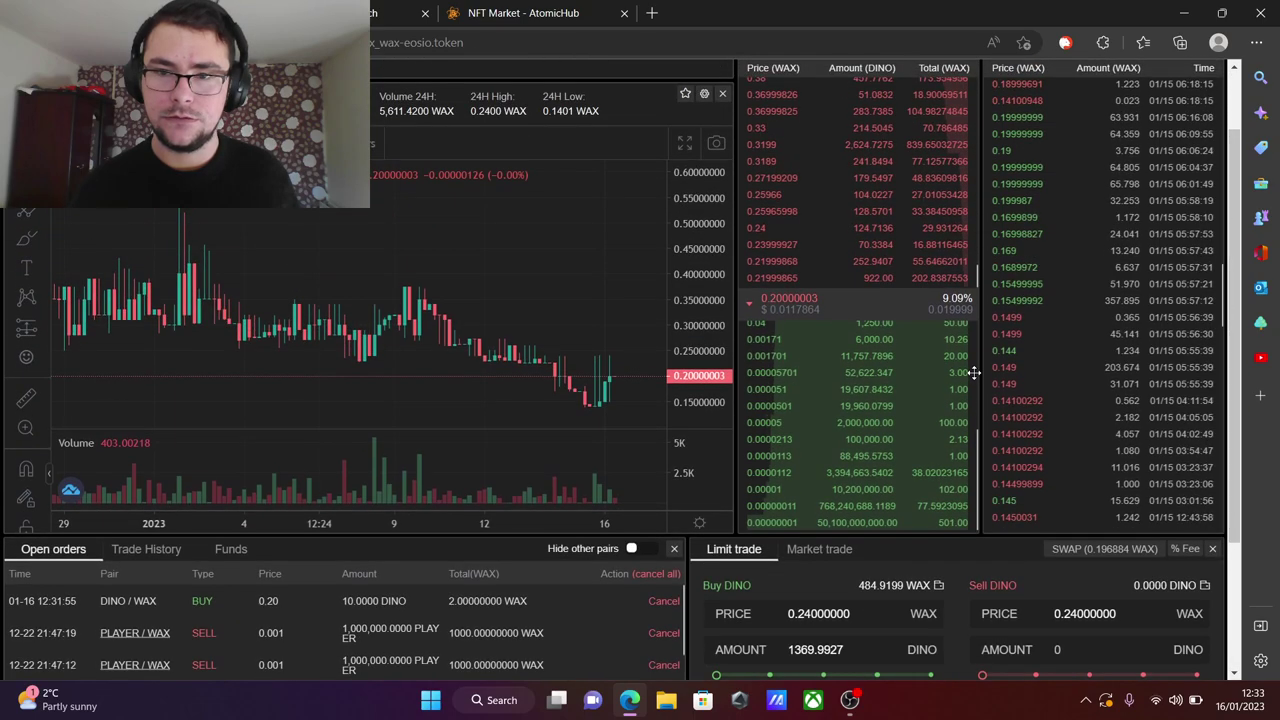
Step: Fill the limit buy form from the 0.21999868 WAX sell order, replacing it with the 0.23999927 WAX order for 1245.2791 DINO
left_click(886, 262)
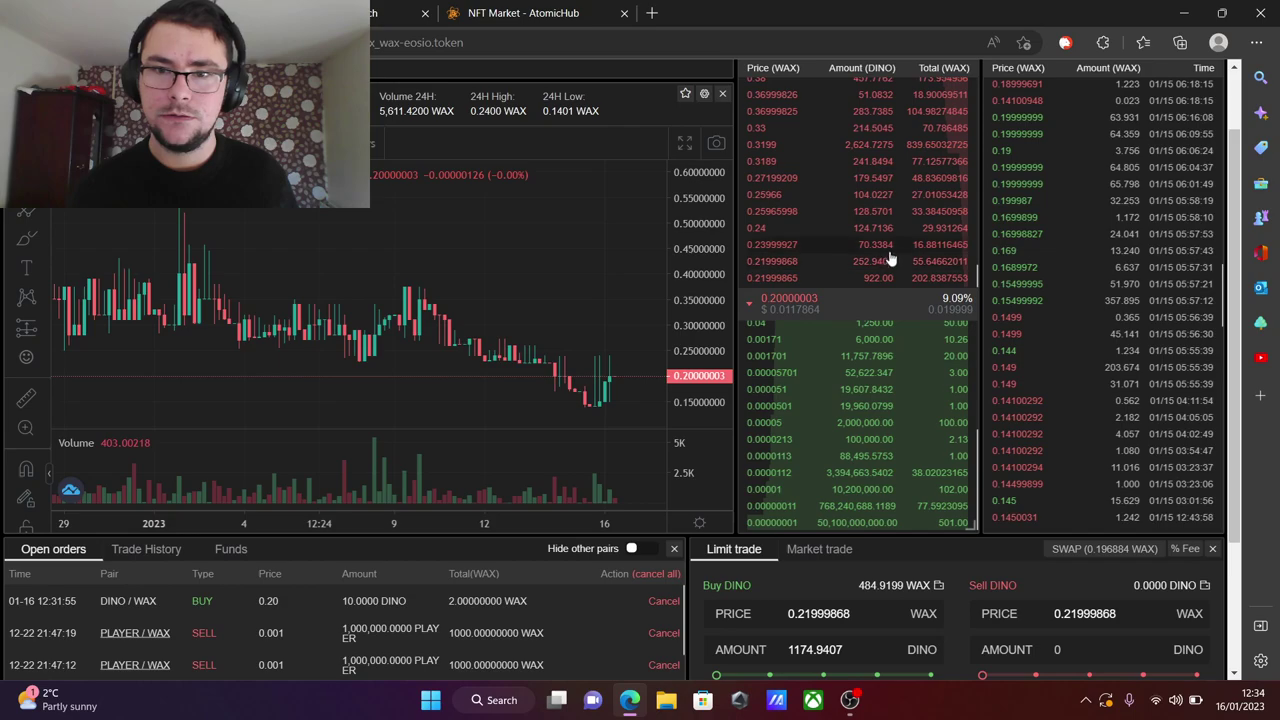
left_click(893, 250)
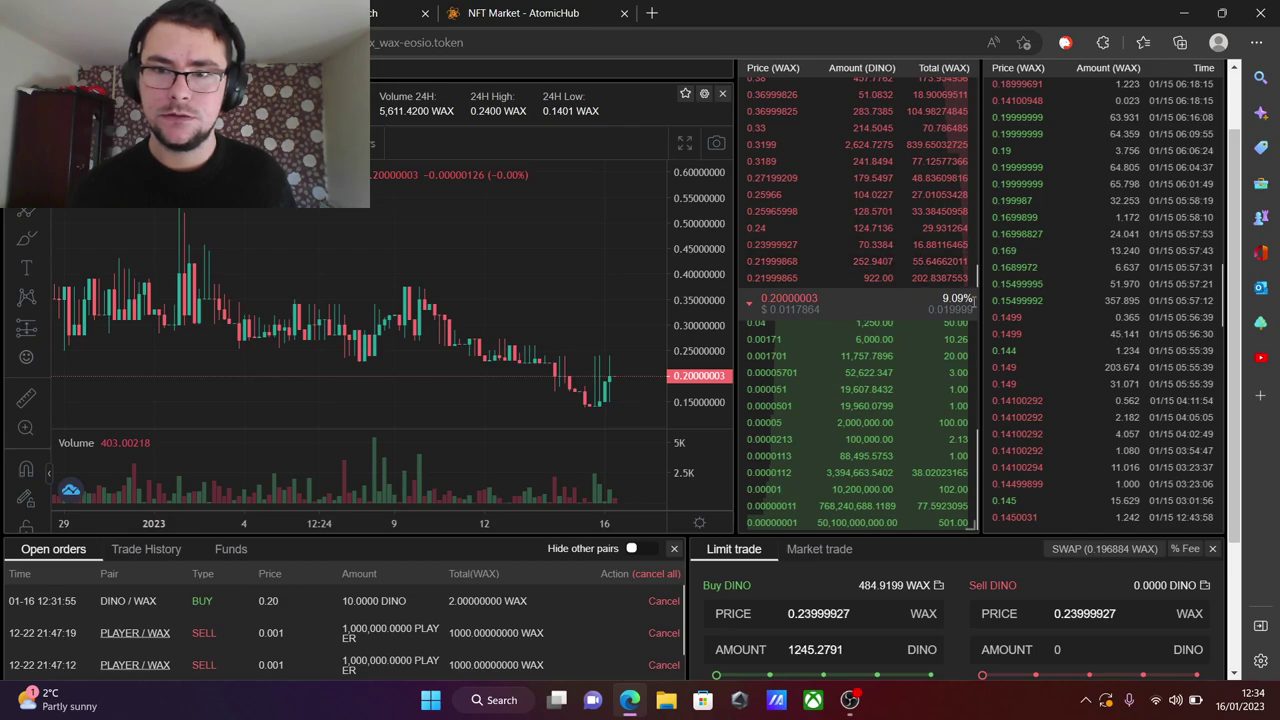
scroll(976, 302, "down", 2)
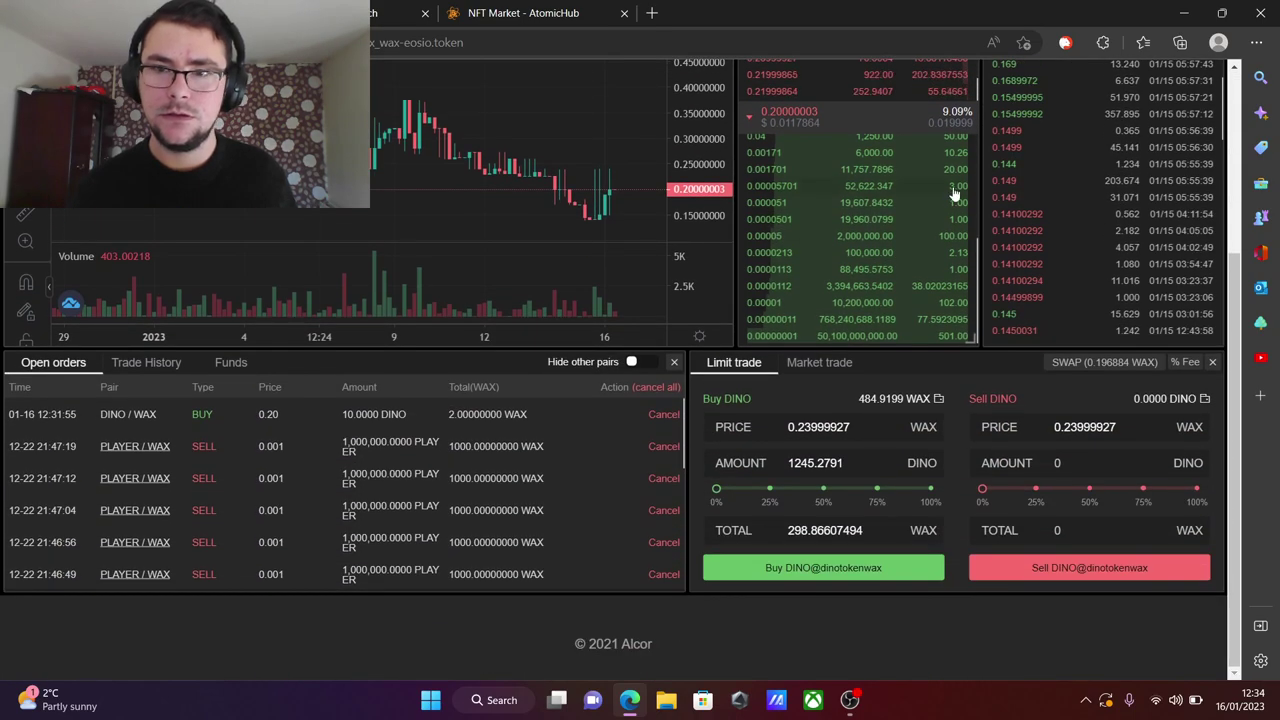
Step: Compare the cheapest DINO sell orders with the buy orders down the book and the recent trades
scroll(979, 160, "up", 2)
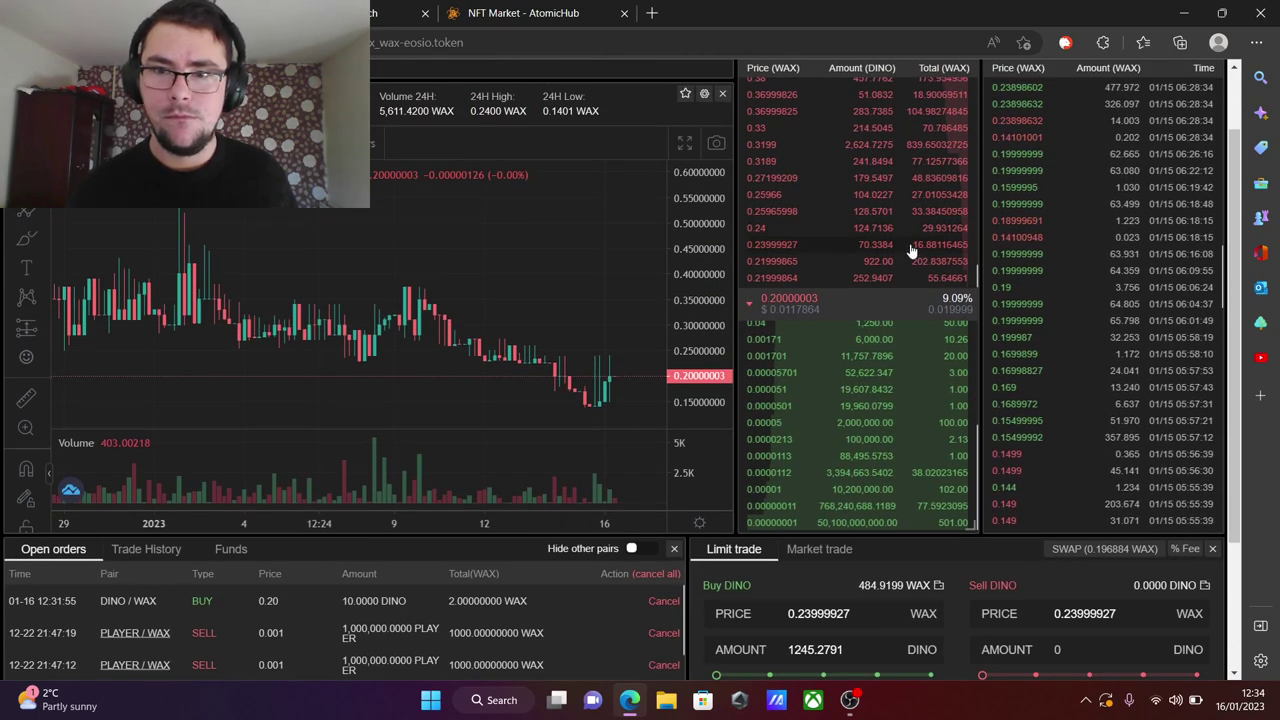
scroll(965, 283, "down", 2)
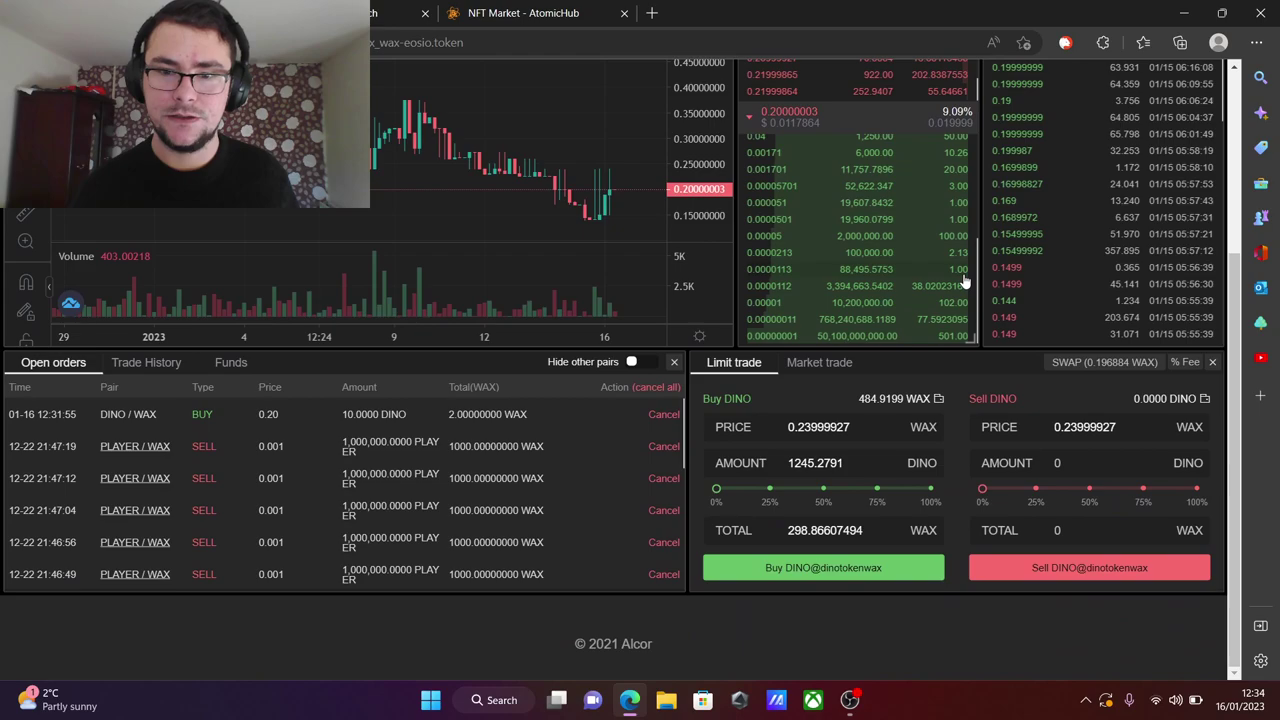
scroll(963, 282, "up", 1)
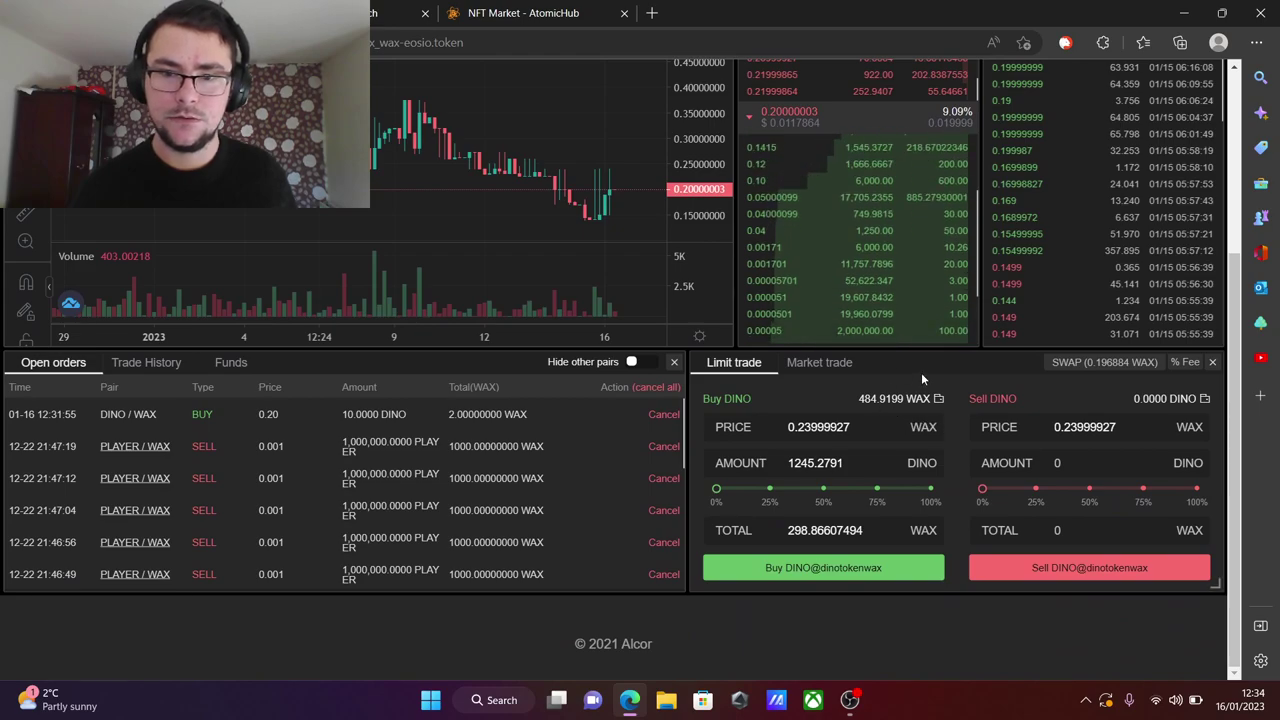
scroll(975, 320, "up", 1)
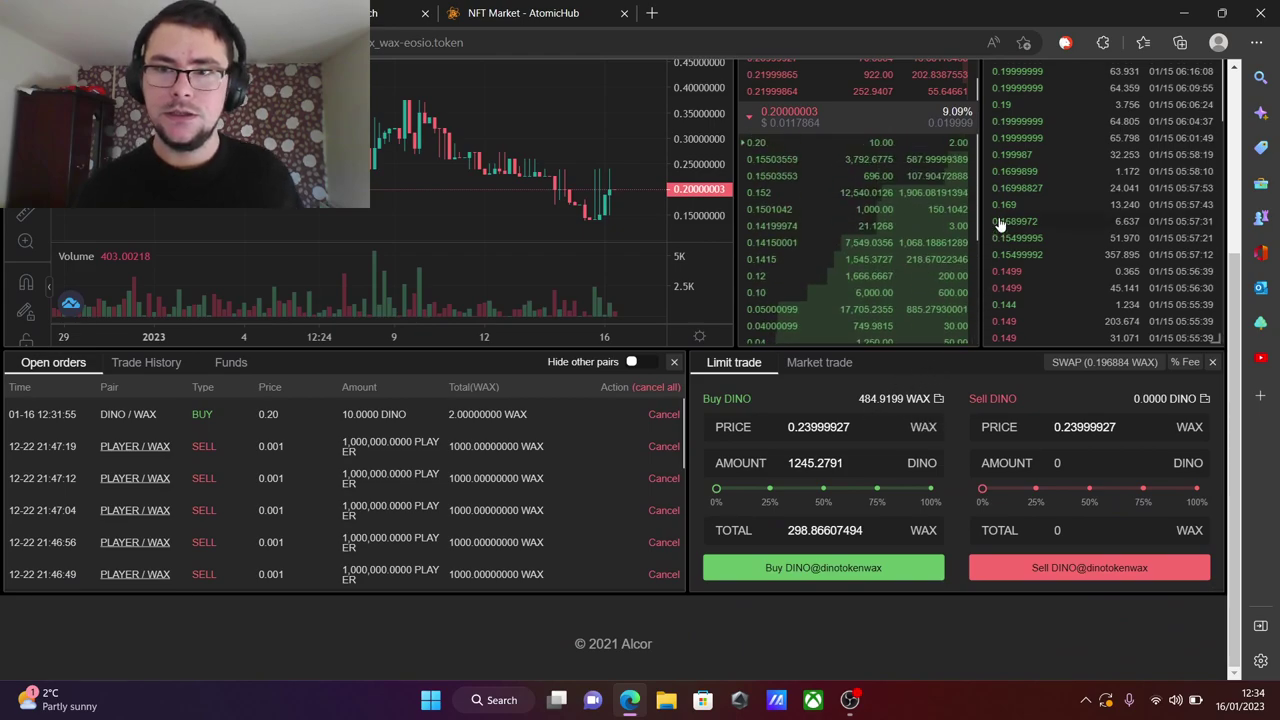
scroll(971, 167, "up", 2)
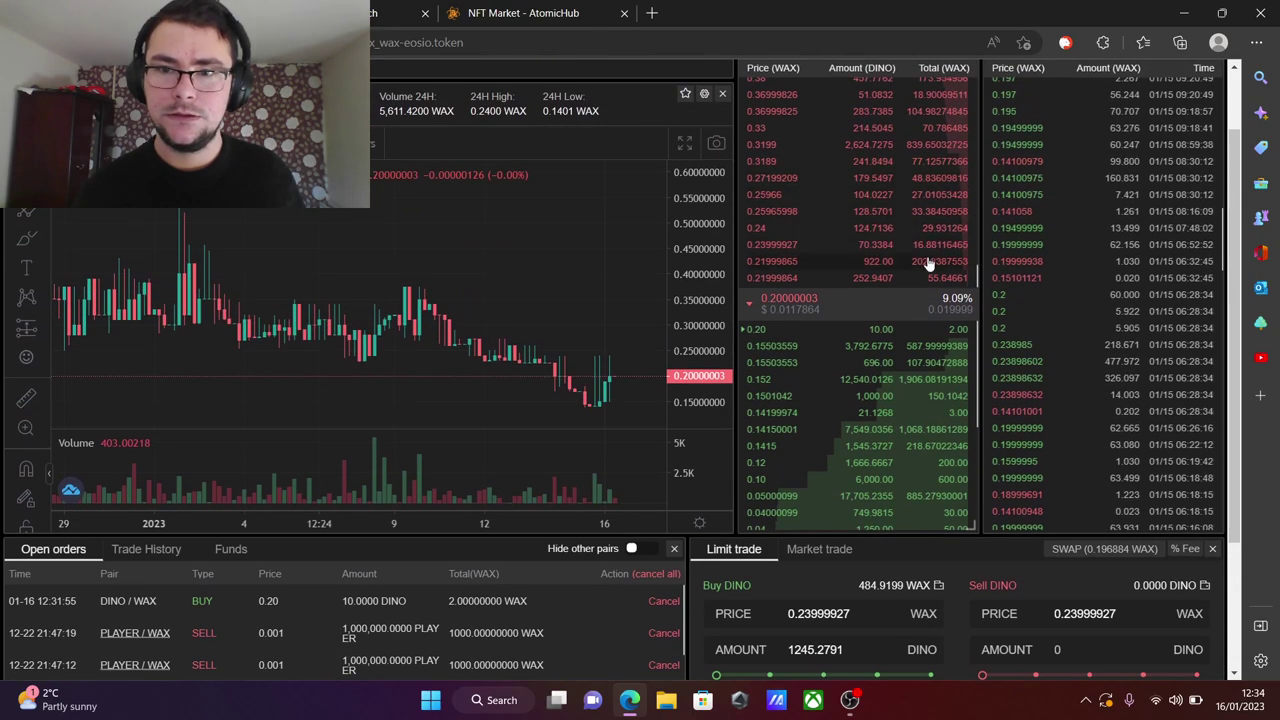
scroll(928, 262, "down", 1)
scroll(924, 278, "up", 2)
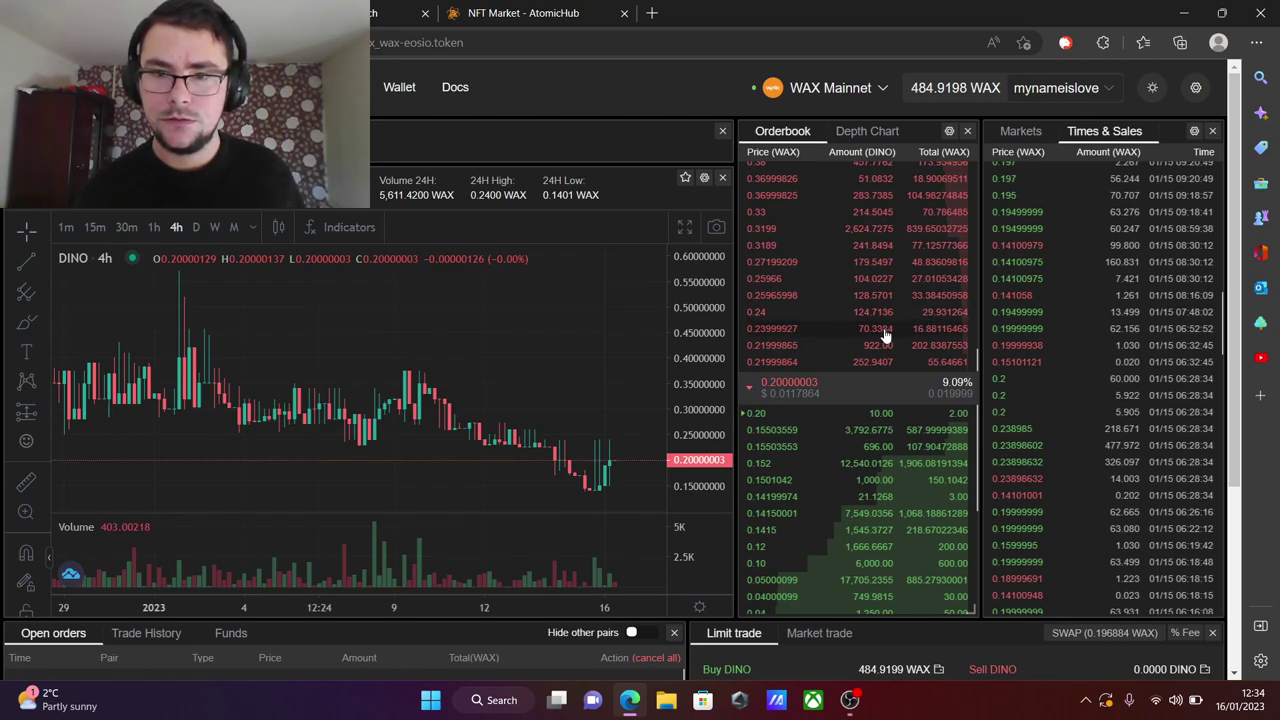
scroll(884, 336, "down", 3)
scroll(878, 364, "up", 3)
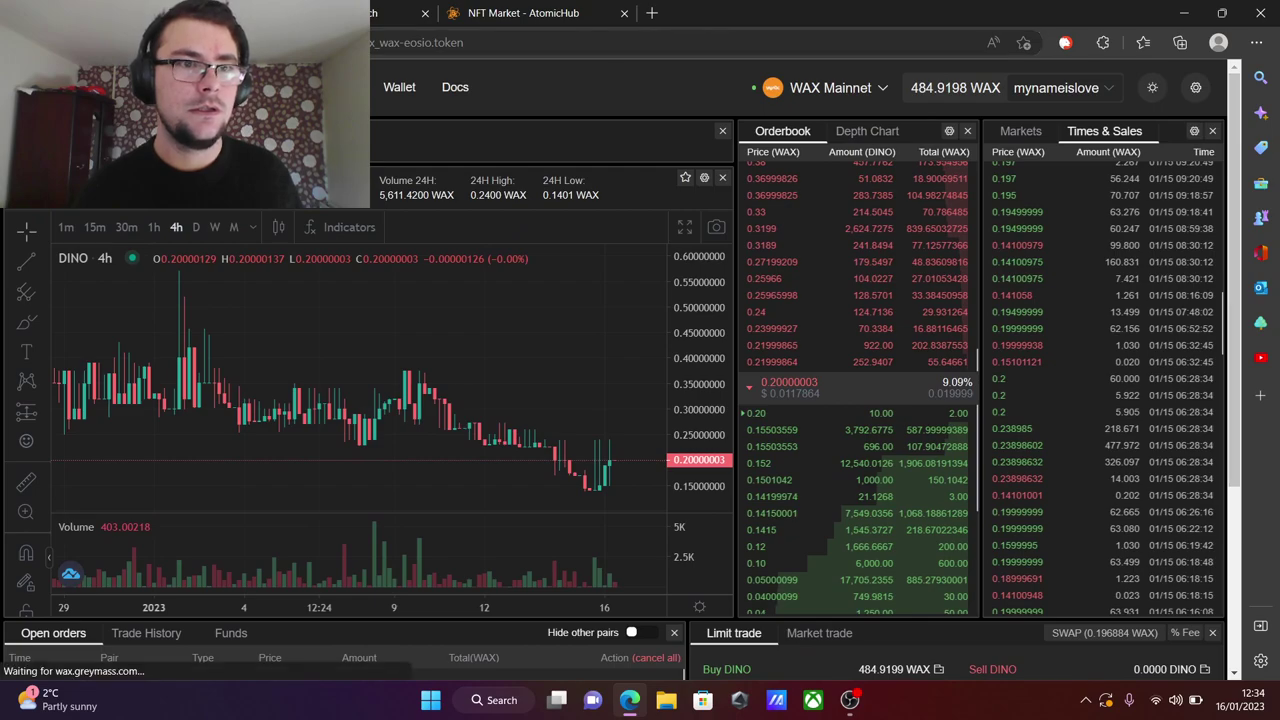
Step: Reload the DINO market page and check the refreshed sell orders in the order book
key("F5")
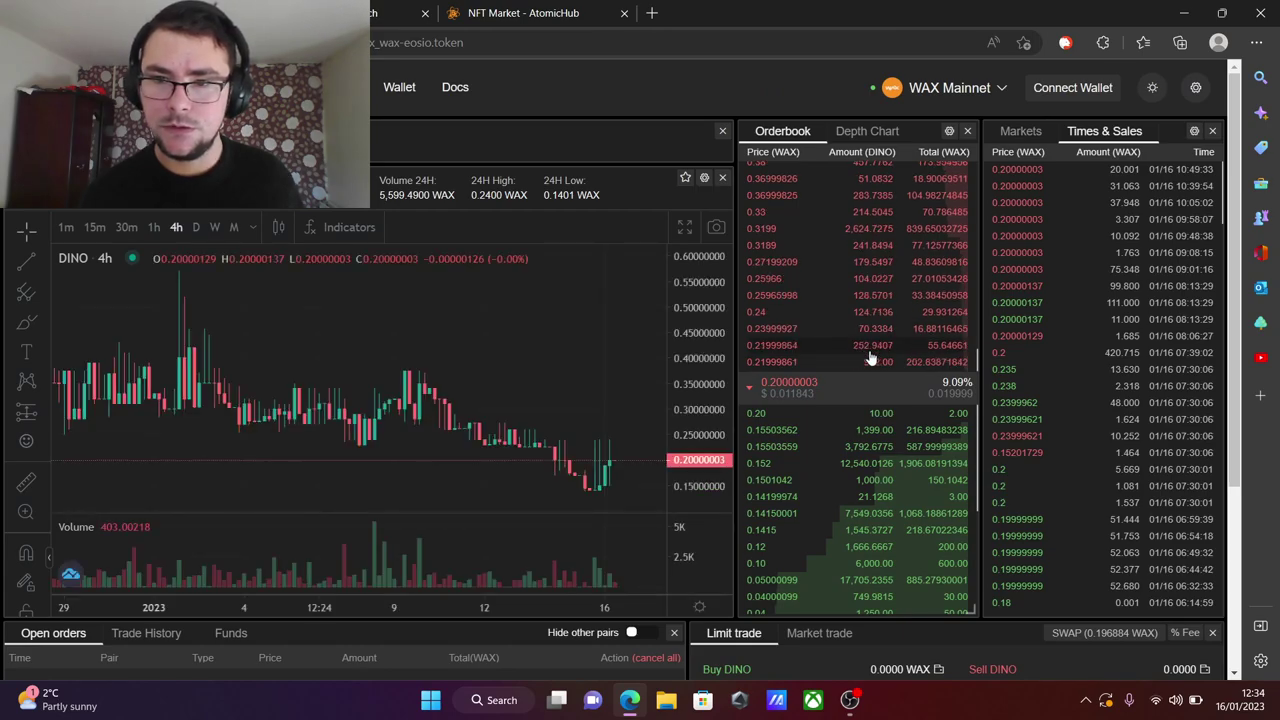
scroll(871, 358, "down", 2)
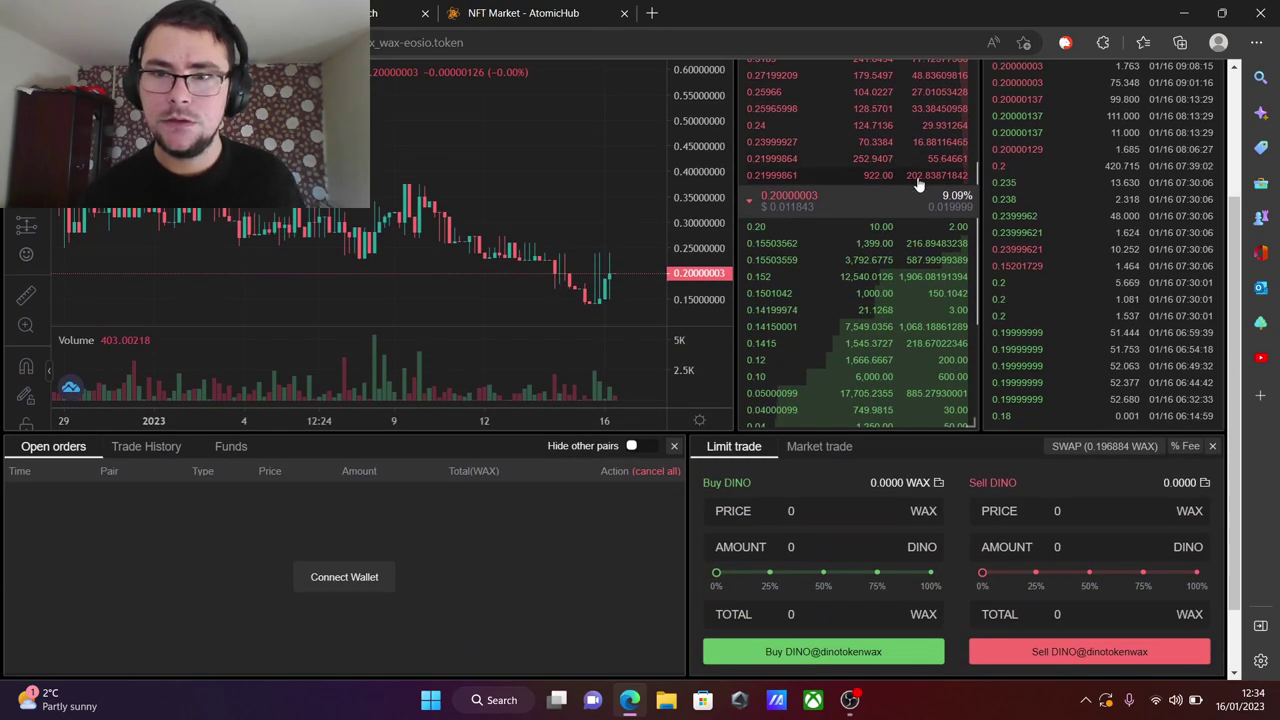
scroll(945, 180, "up", 2)
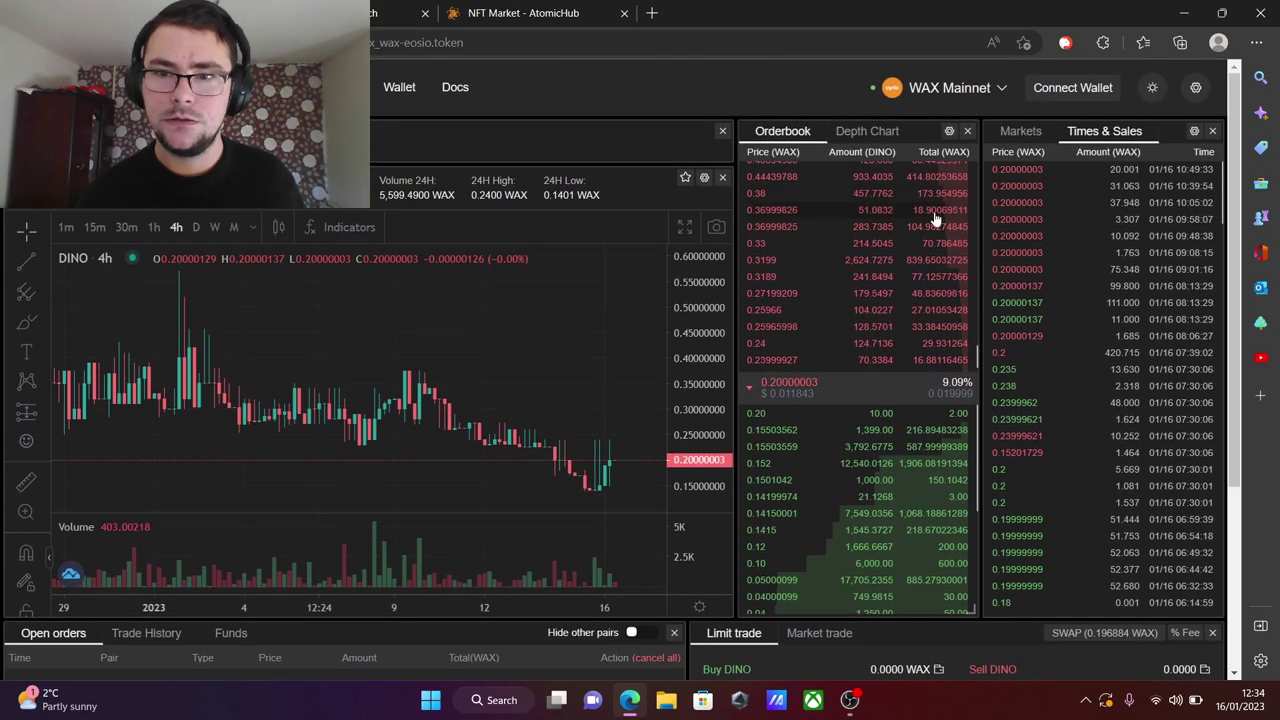
scroll(897, 293, "down", 1)
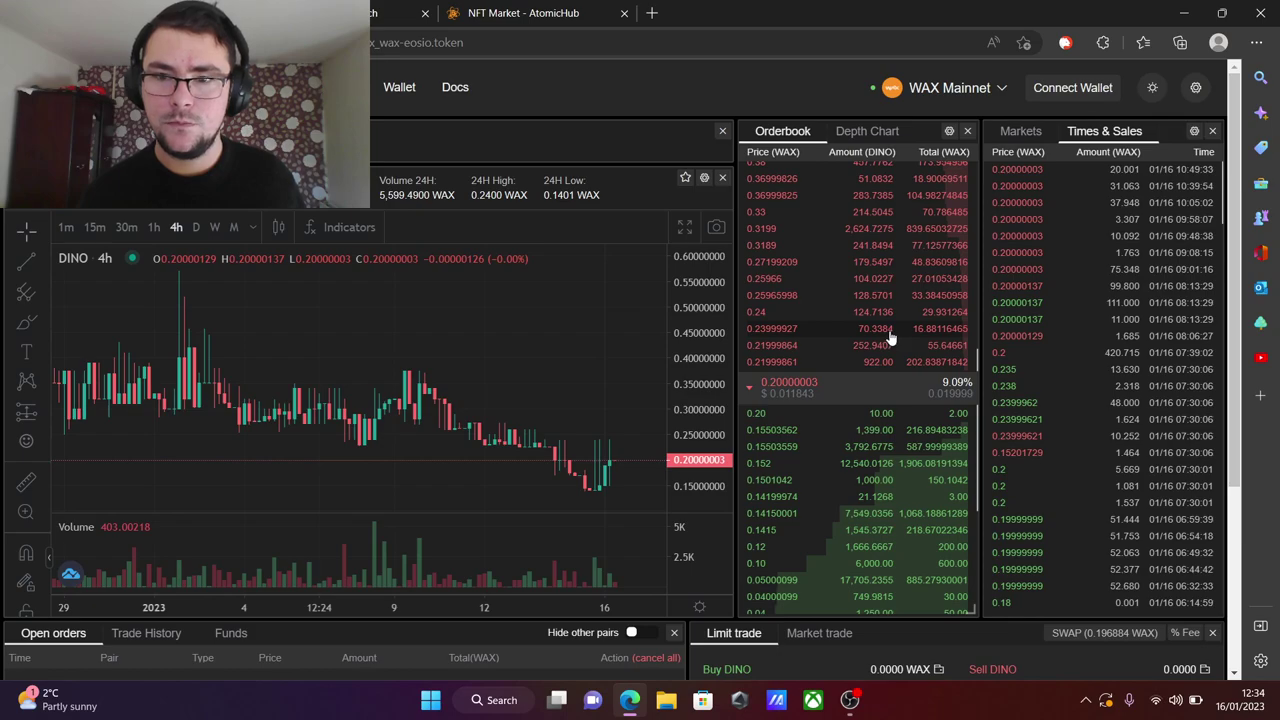
Step: Fill the limit buy form from the 0.23999927 WAX sell order, giving an amount of 1245.2791 DINO
left_click(890, 336)
scroll(940, 355, "down", 3)
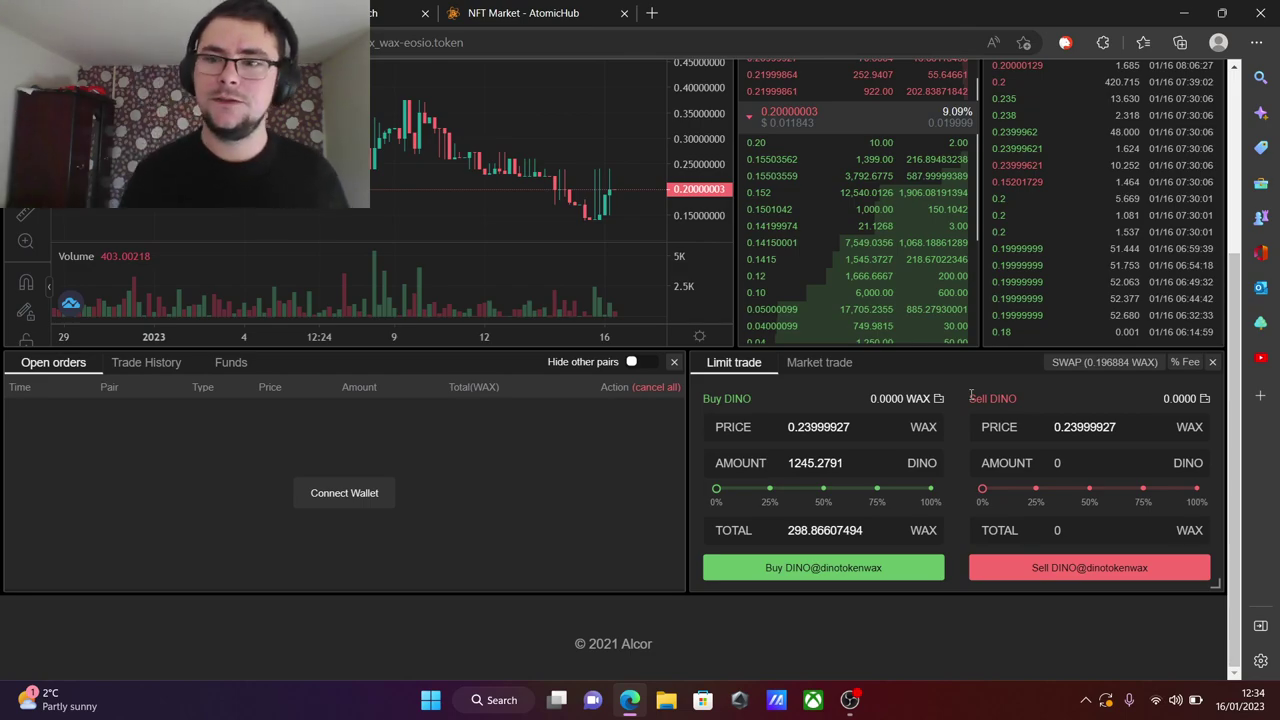
scroll(932, 362, "up", 3)
scroll(932, 362, "up", 2)
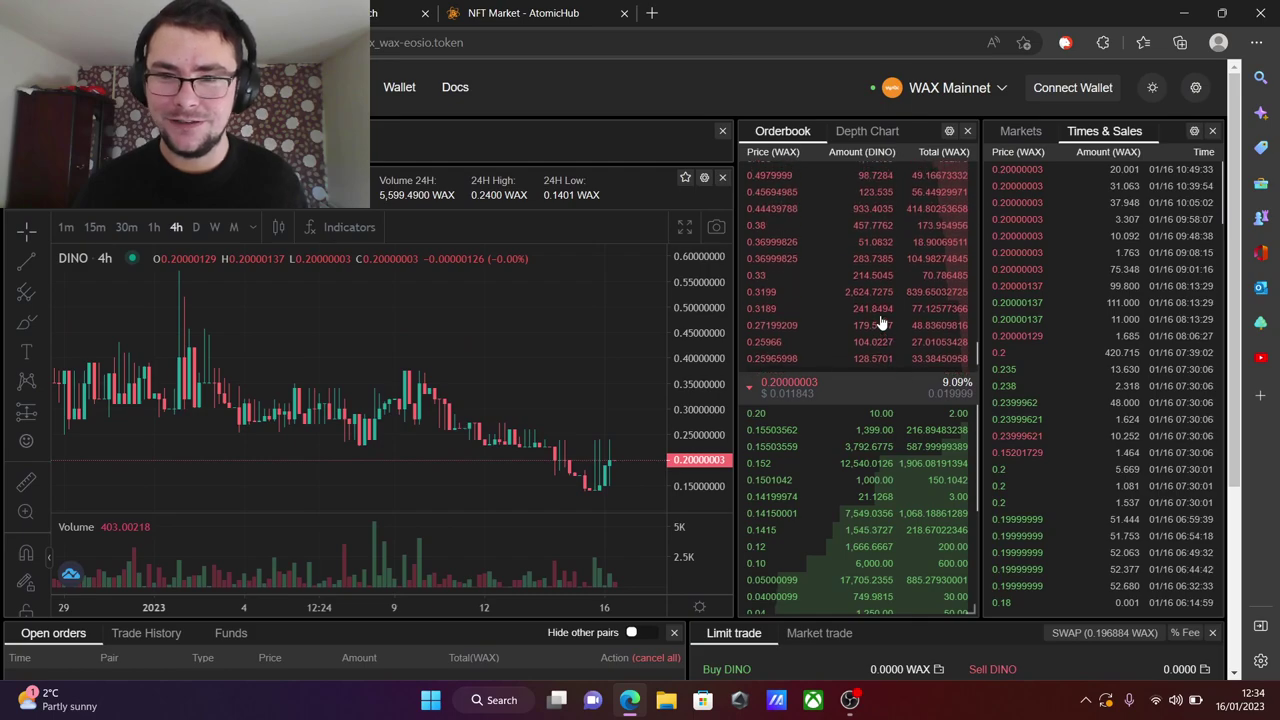
scroll(881, 323, "down", 1)
left_click(881, 325)
scroll(960, 230, "up", 3)
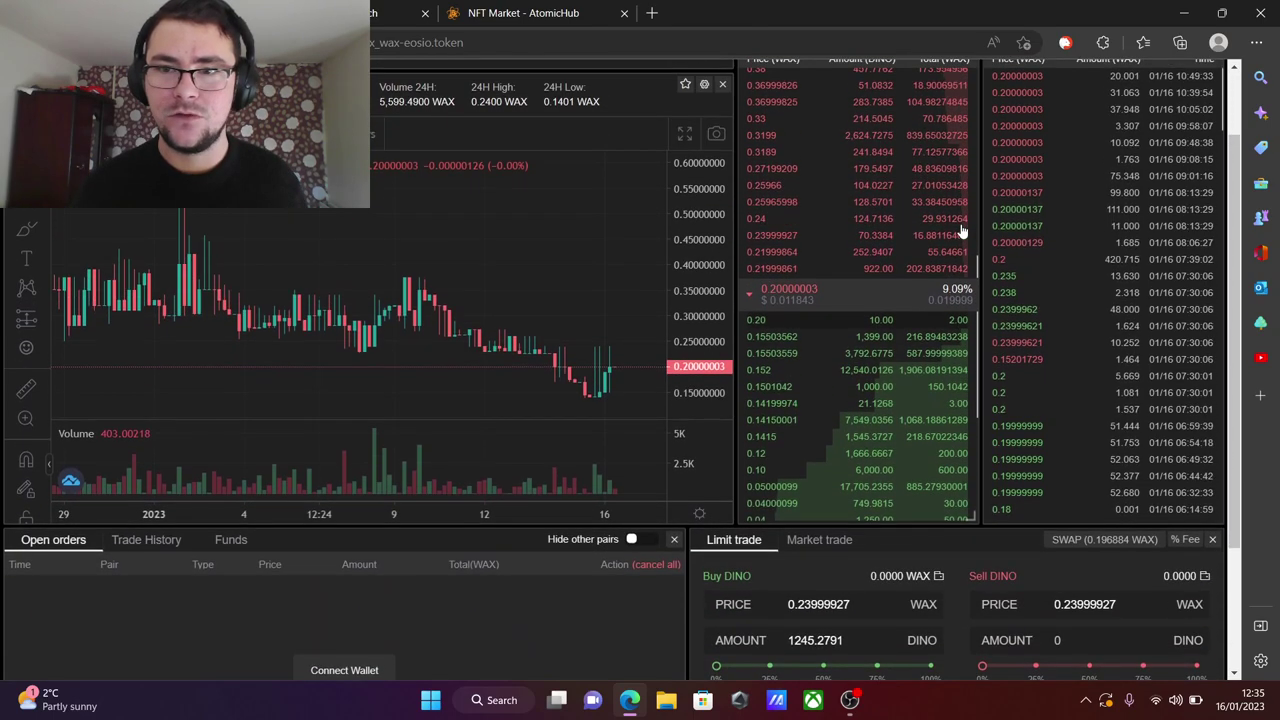
Step: Fill the limit buy form from the 0.21999864 WAX sell order, giving an amount of 1174.9407 DINO
scroll(960, 230, "down", 1)
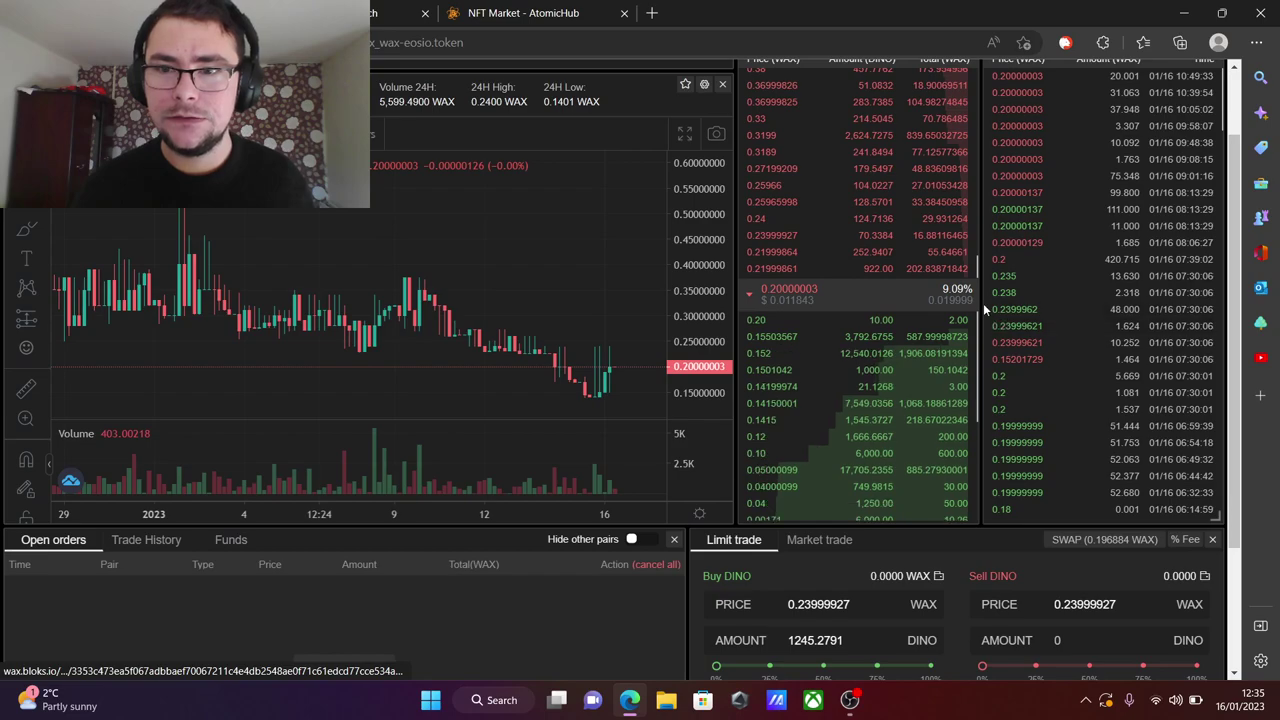
left_click(900, 256)
scroll(915, 275, "down", 1)
scroll(921, 285, "down", 2)
scroll(921, 292, "up", 5)
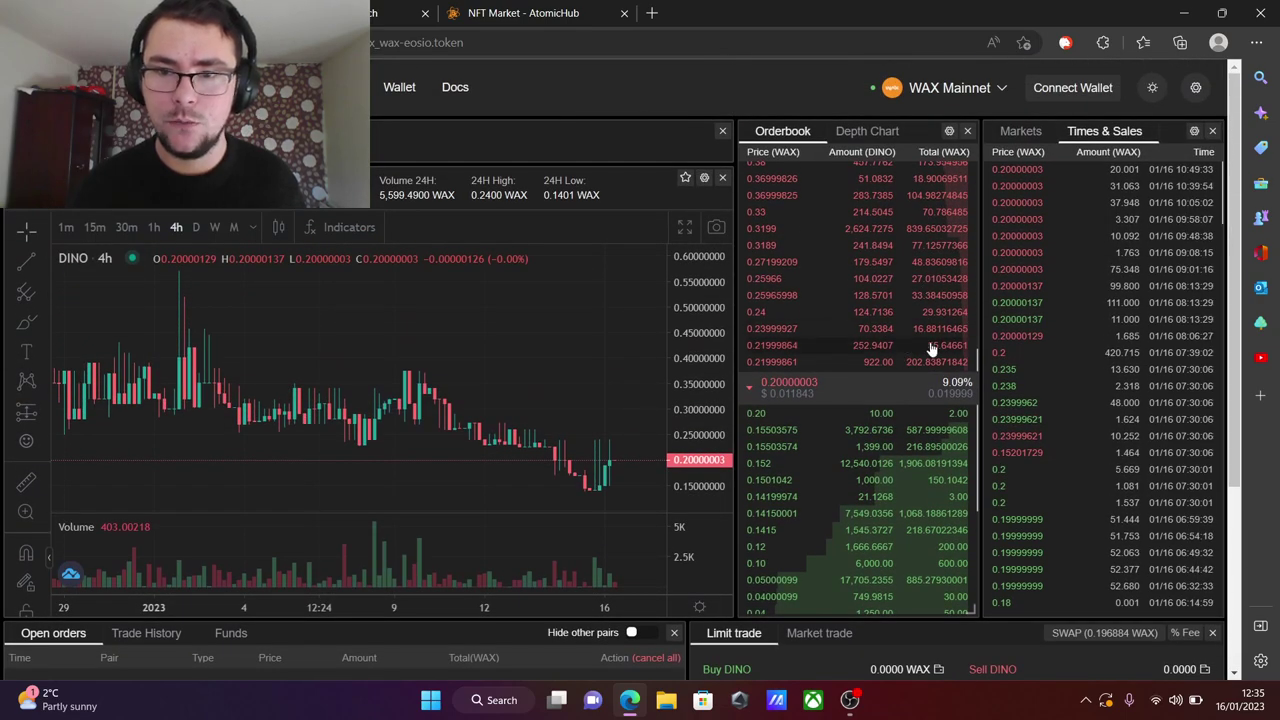
scroll(947, 377, "down", 5)
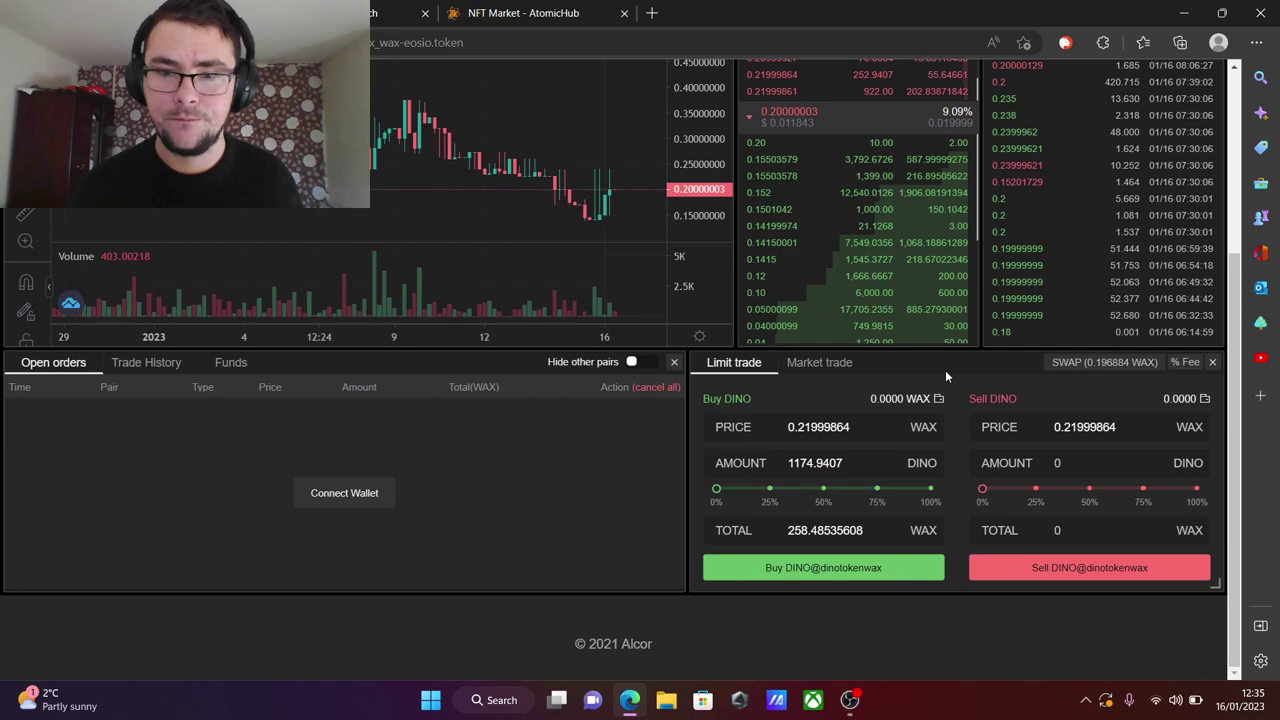
Step: Fill the buy form from the 0.24 WAX sell order, 1369.9927 DINO, and the sell form from the 0.14199974 WAX buy order, 19416.1701 DINO
scroll(945, 370, "up", 5)
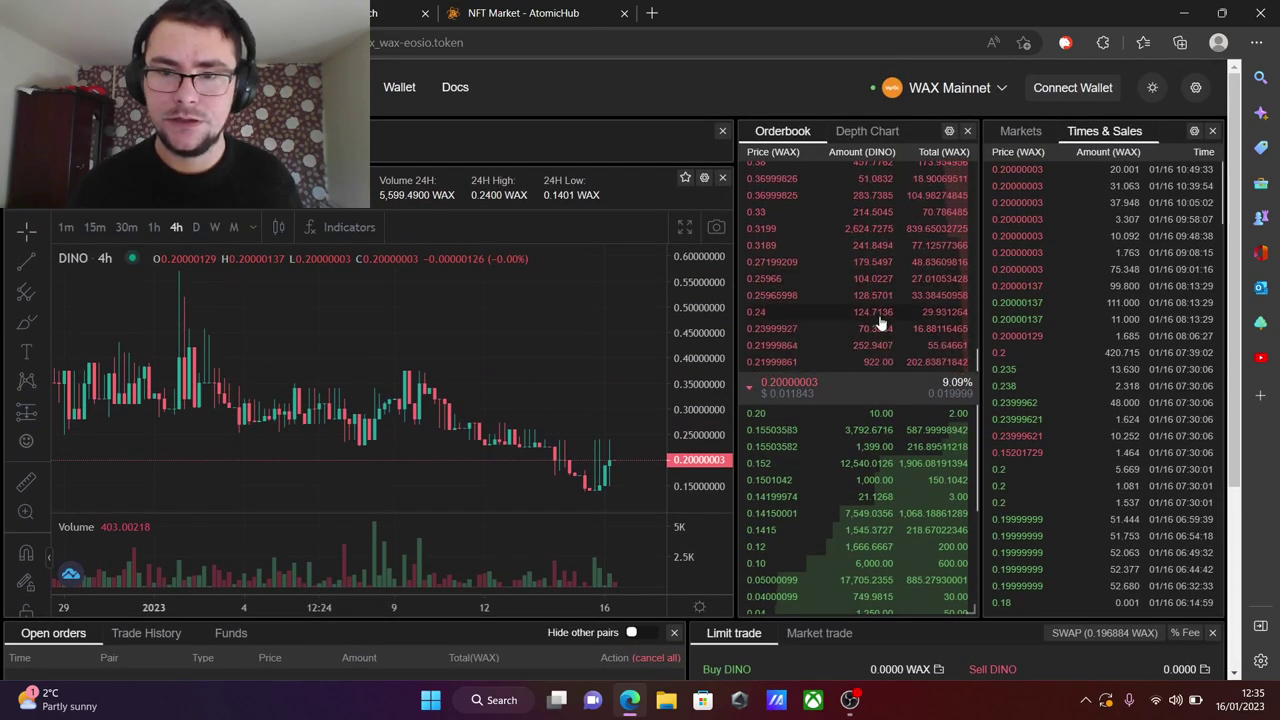
scroll(875, 372, "down", 5)
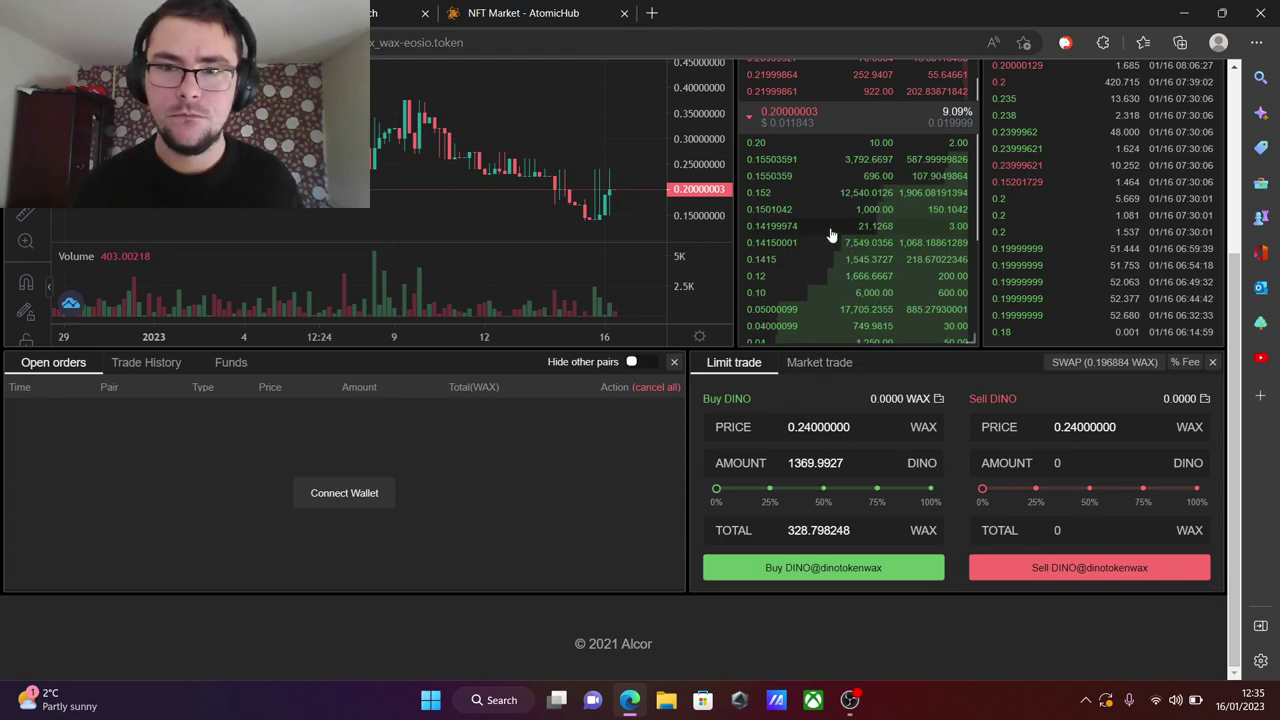
left_click(822, 228)
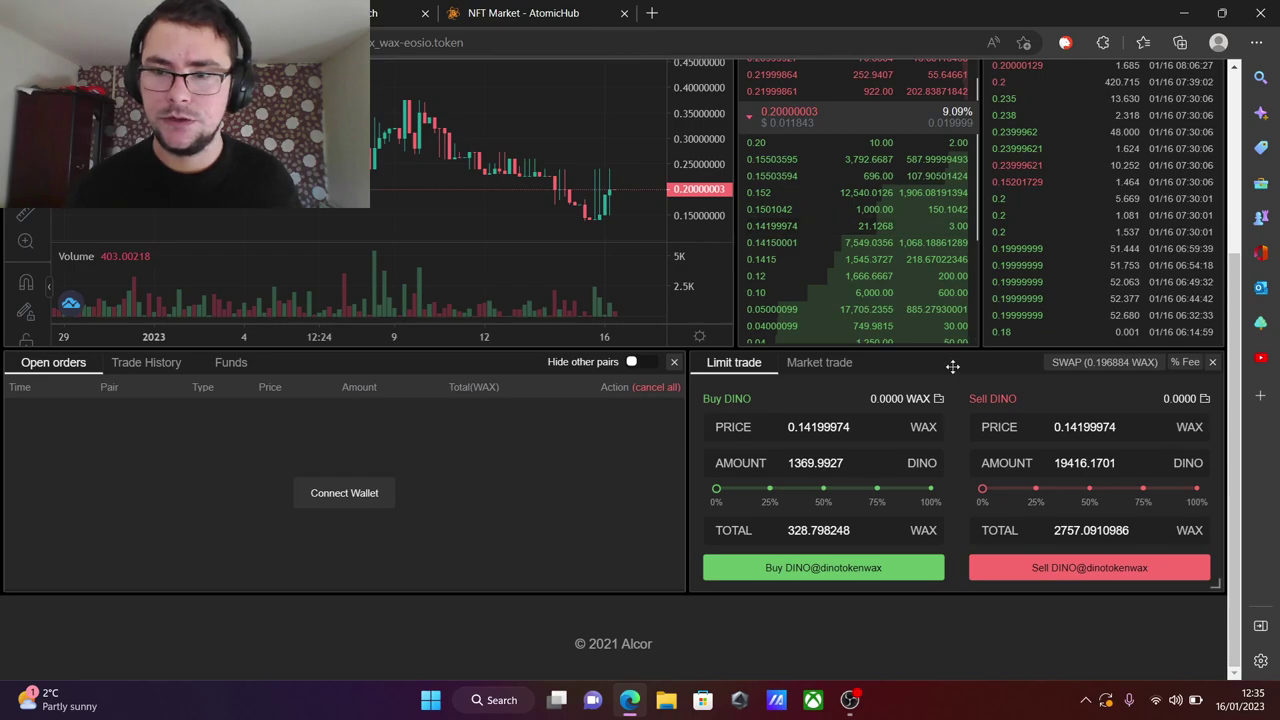
scroll(885, 327, "up", 2)
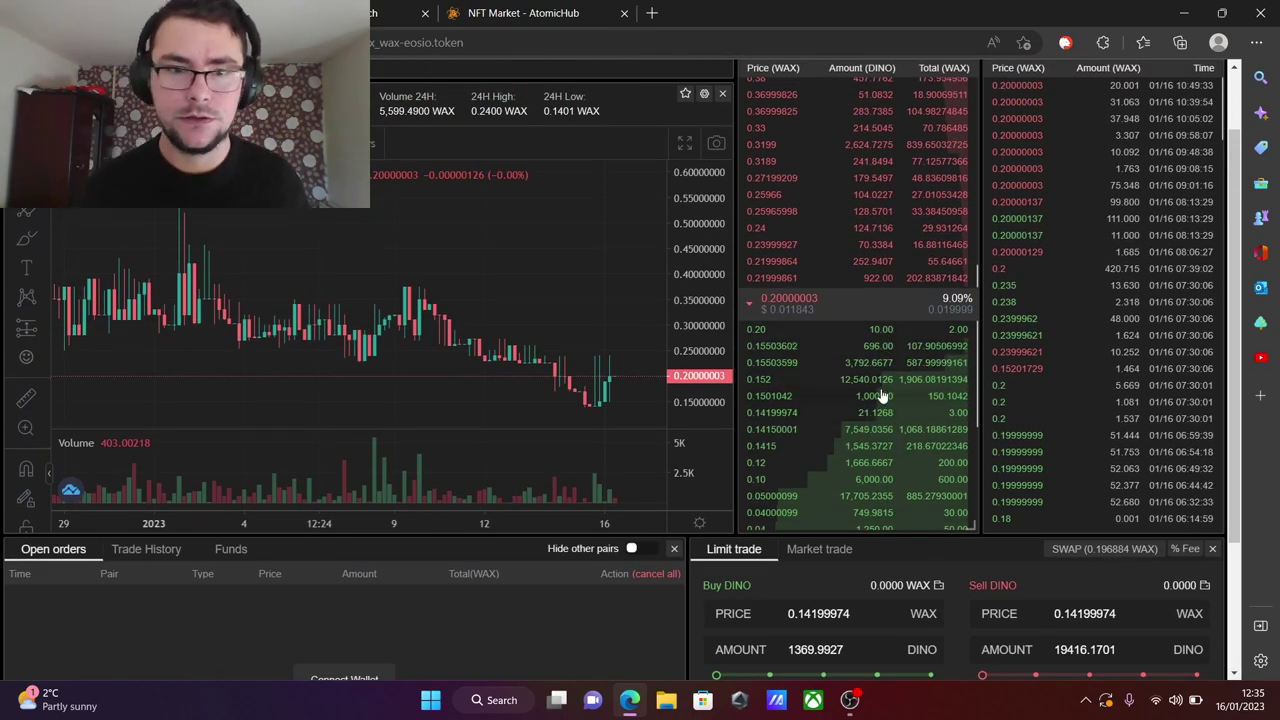
scroll(882, 398, "up", 1)
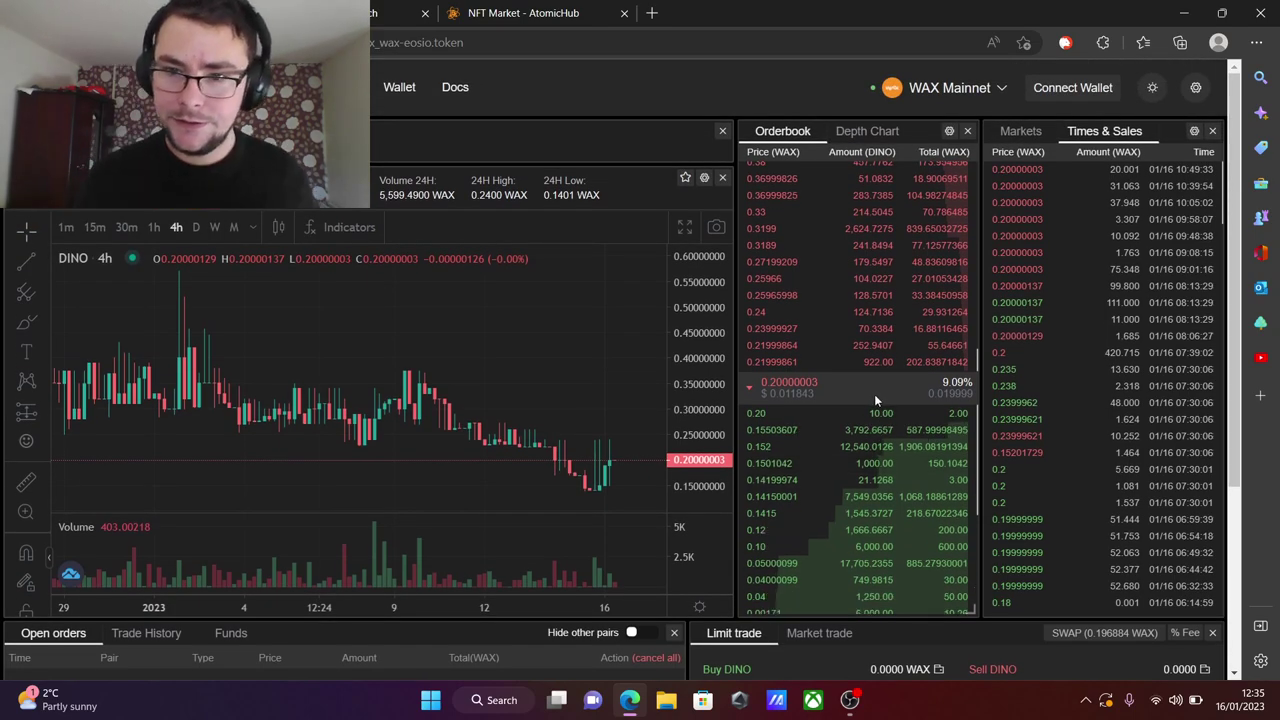
Step: Examine the sell and buy orders in the DINO order book along with the recent trades
scroll(865, 305, "up", 2)
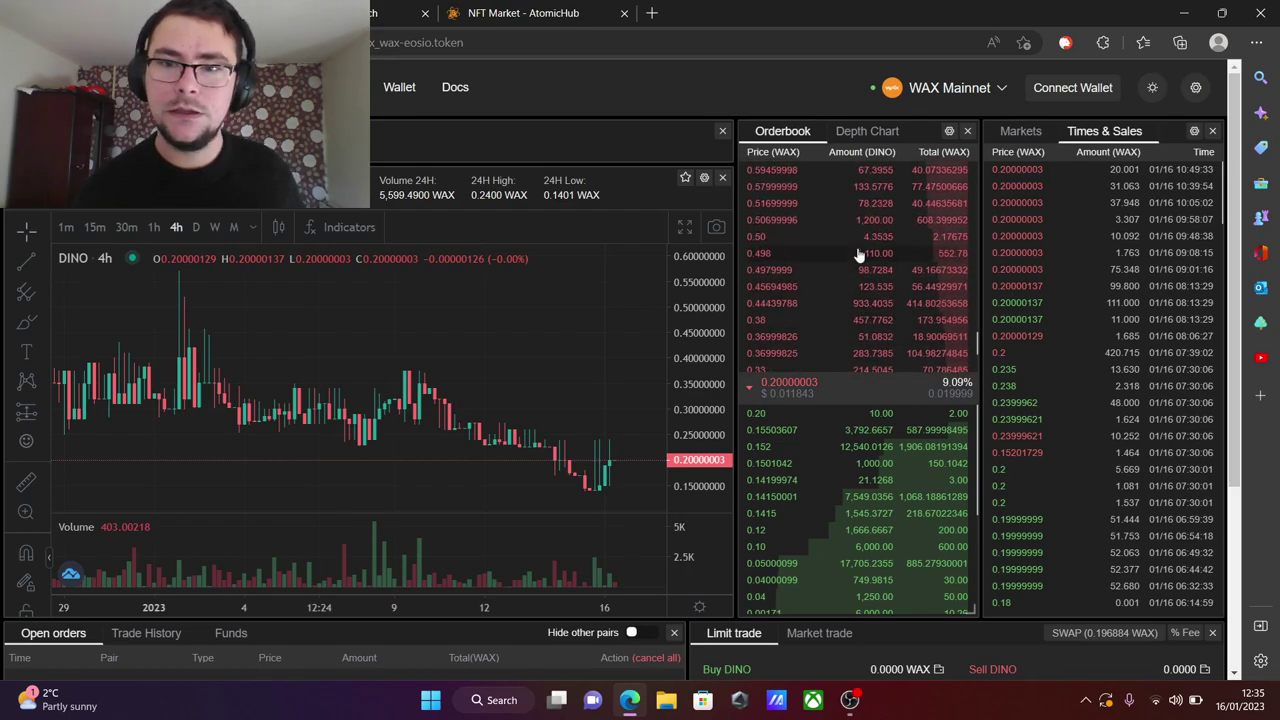
scroll(912, 389, "down", 5)
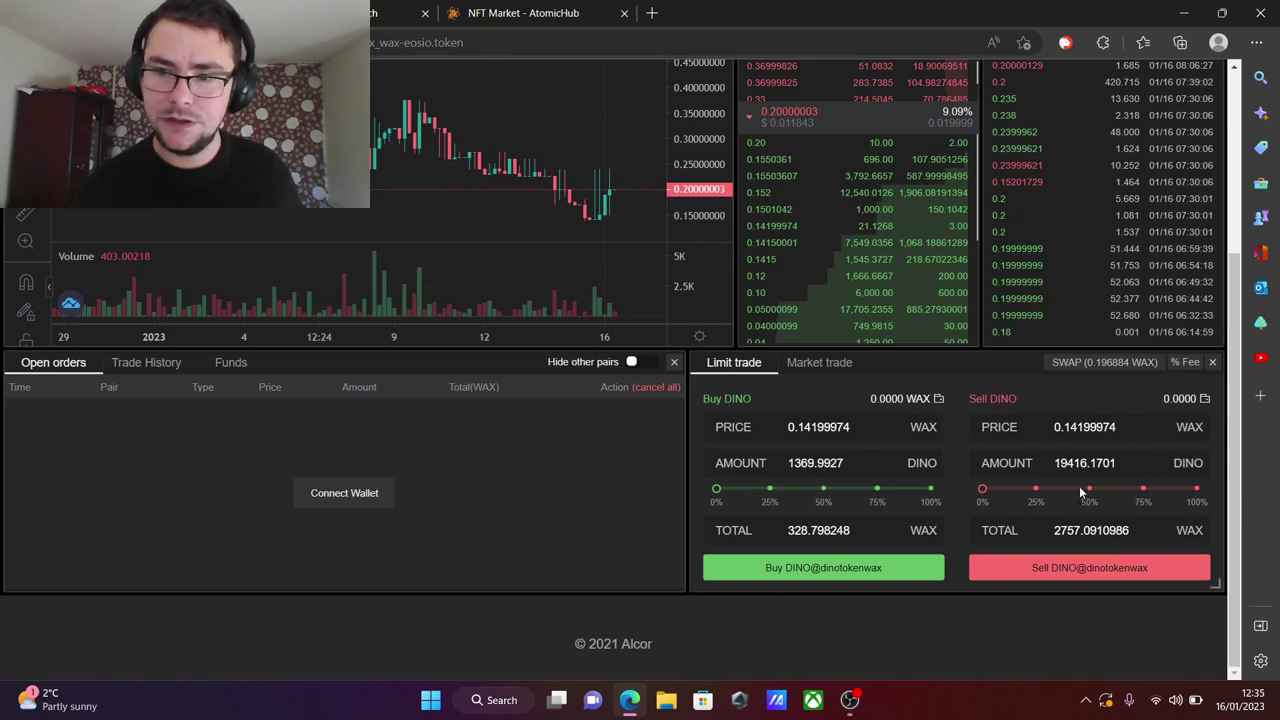
scroll(938, 282, "up", 5)
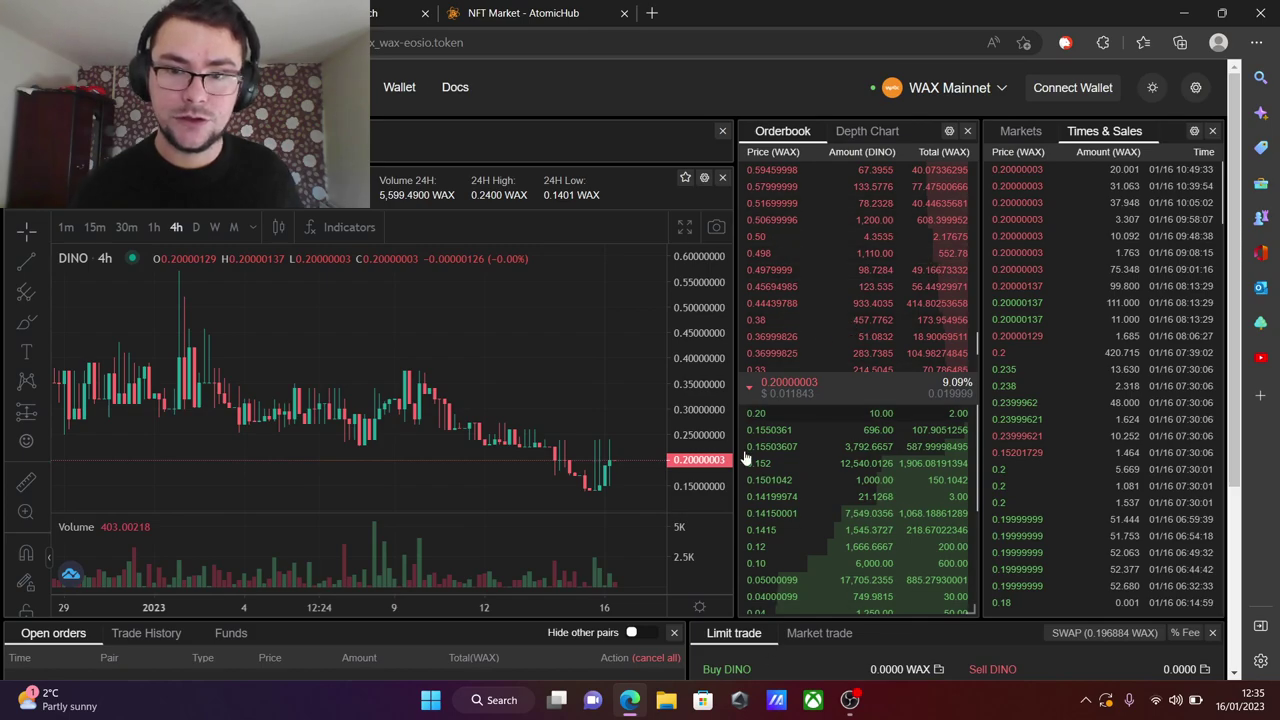
scroll(862, 450, "down", 1)
scroll(862, 450, "down", 2)
scroll(862, 450, "up", 4)
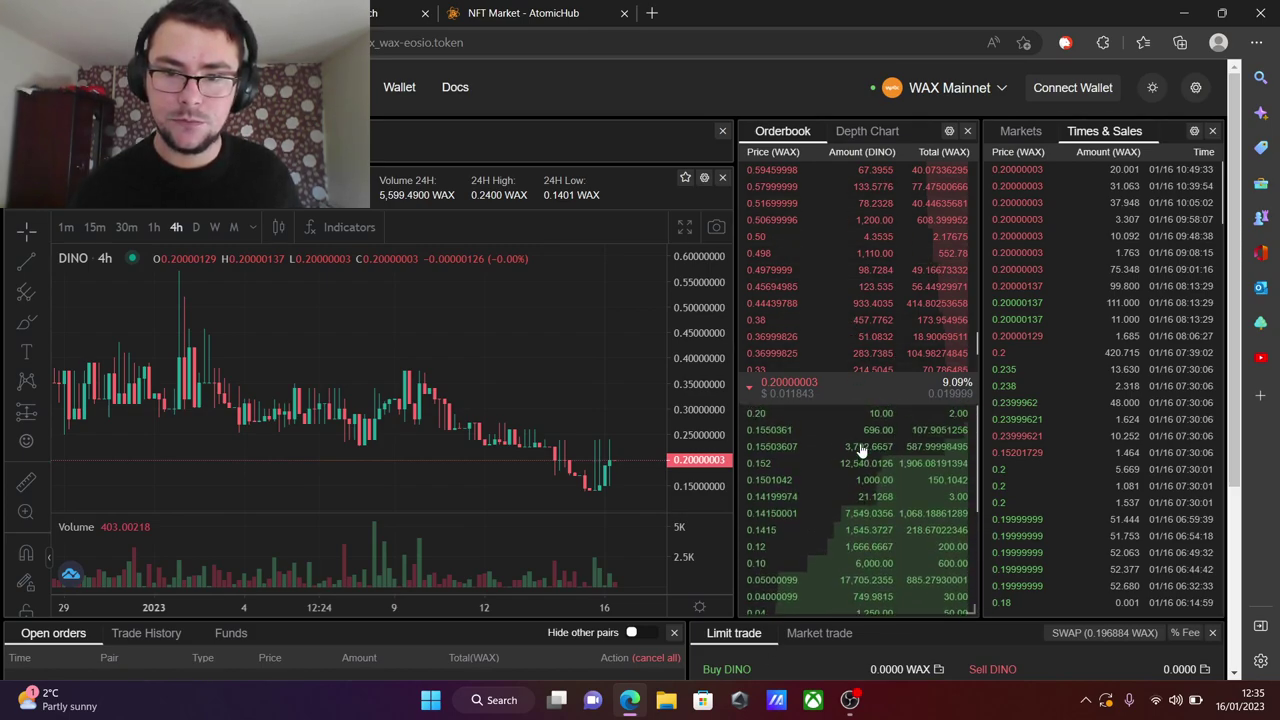
scroll(862, 450, "down", 4)
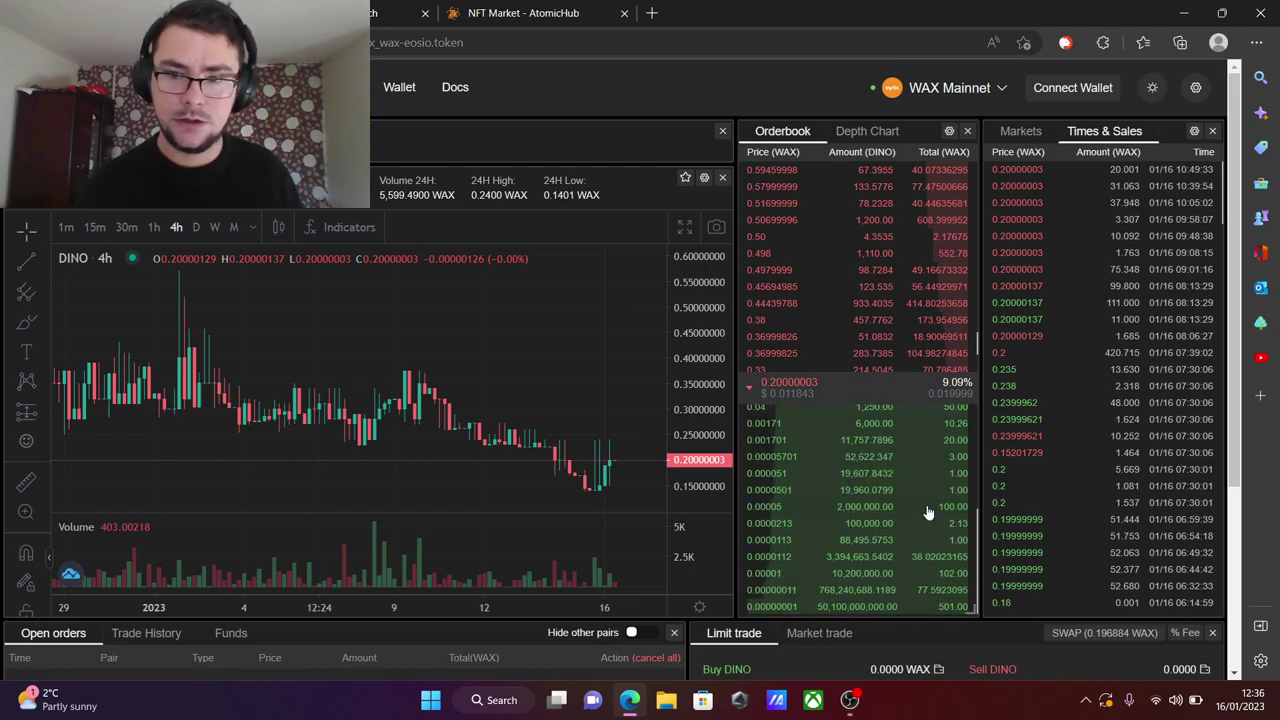
scroll(943, 440, "up", 6)
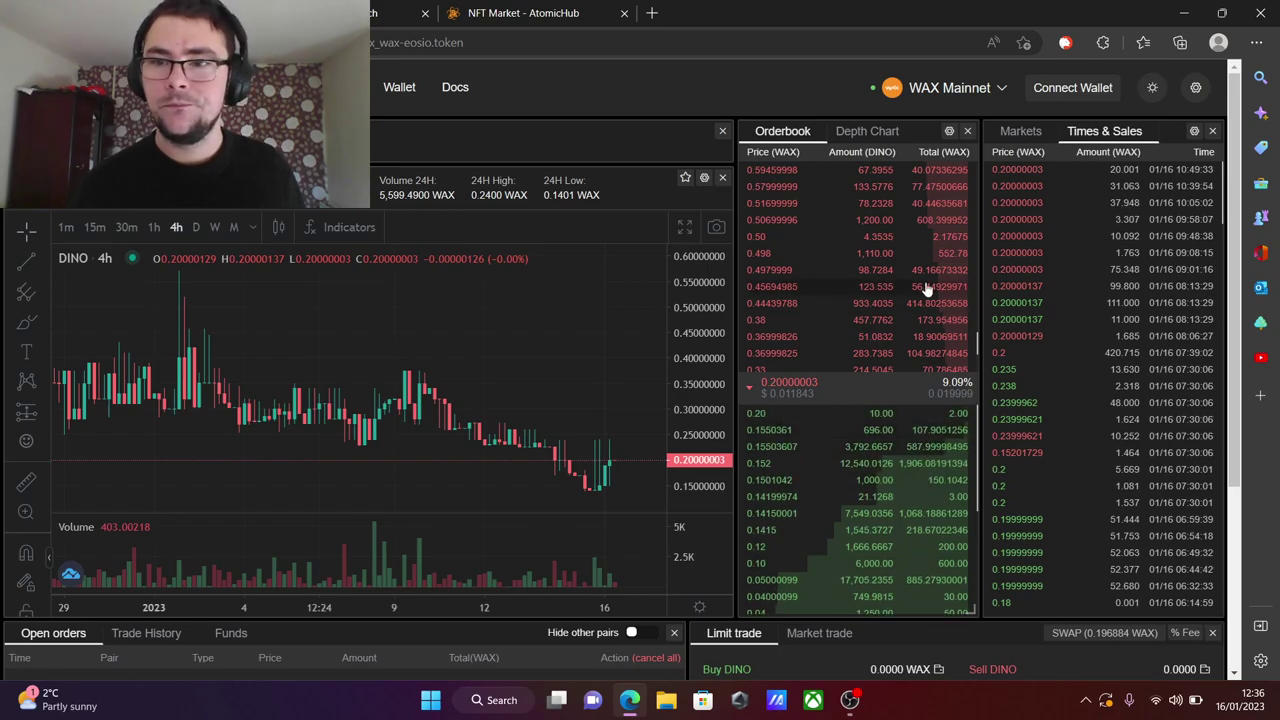
scroll(926, 282, "up", 4)
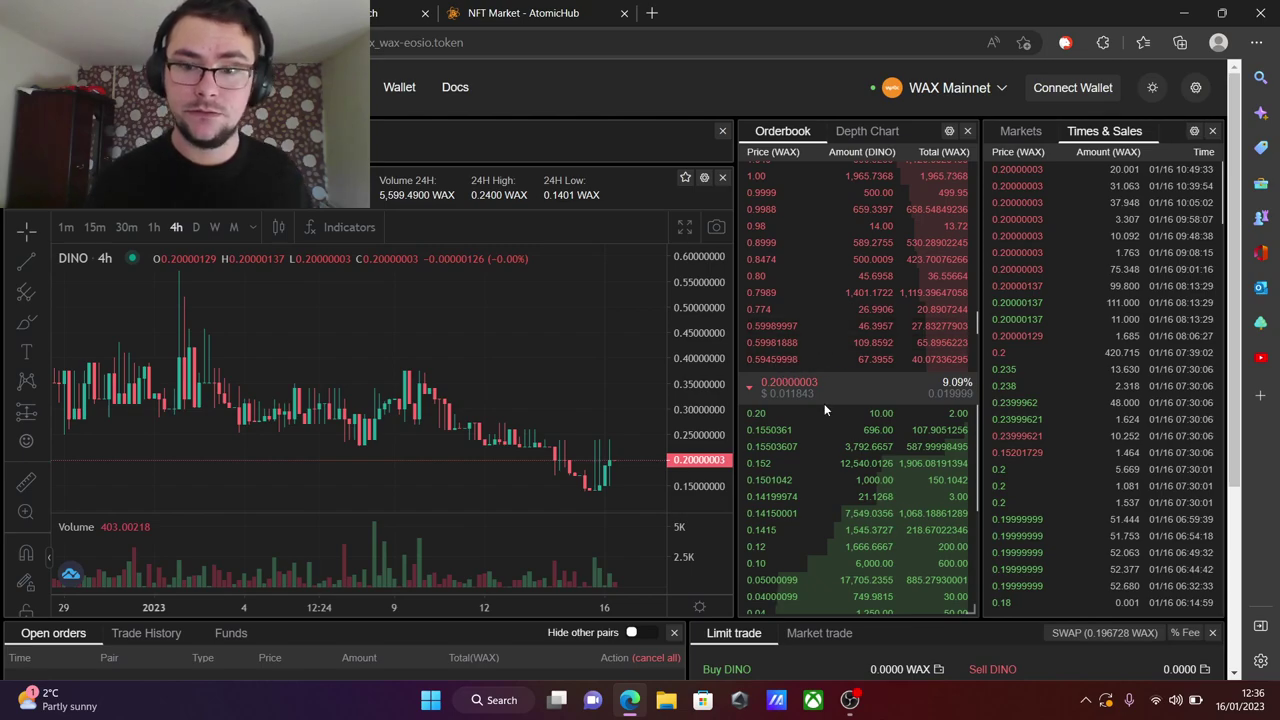
scroll(788, 460, "down", 1)
scroll(788, 466, "up", 1)
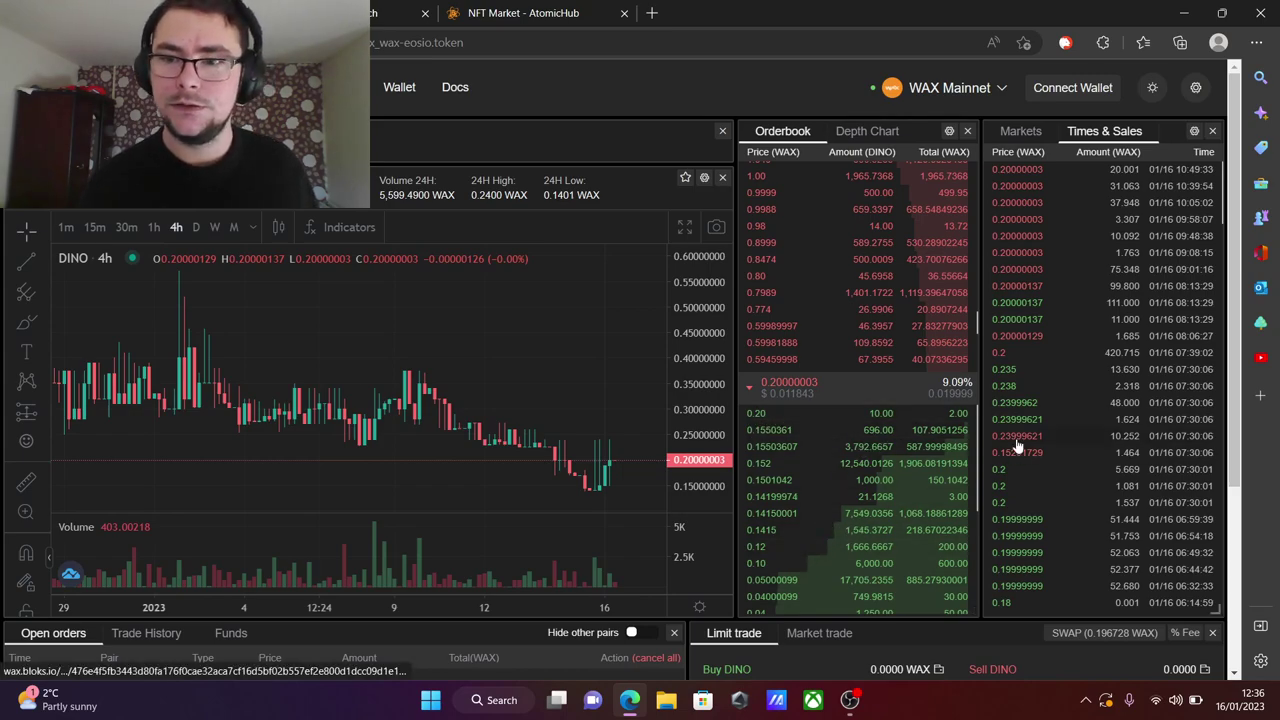
scroll(1019, 438, "down", 3)
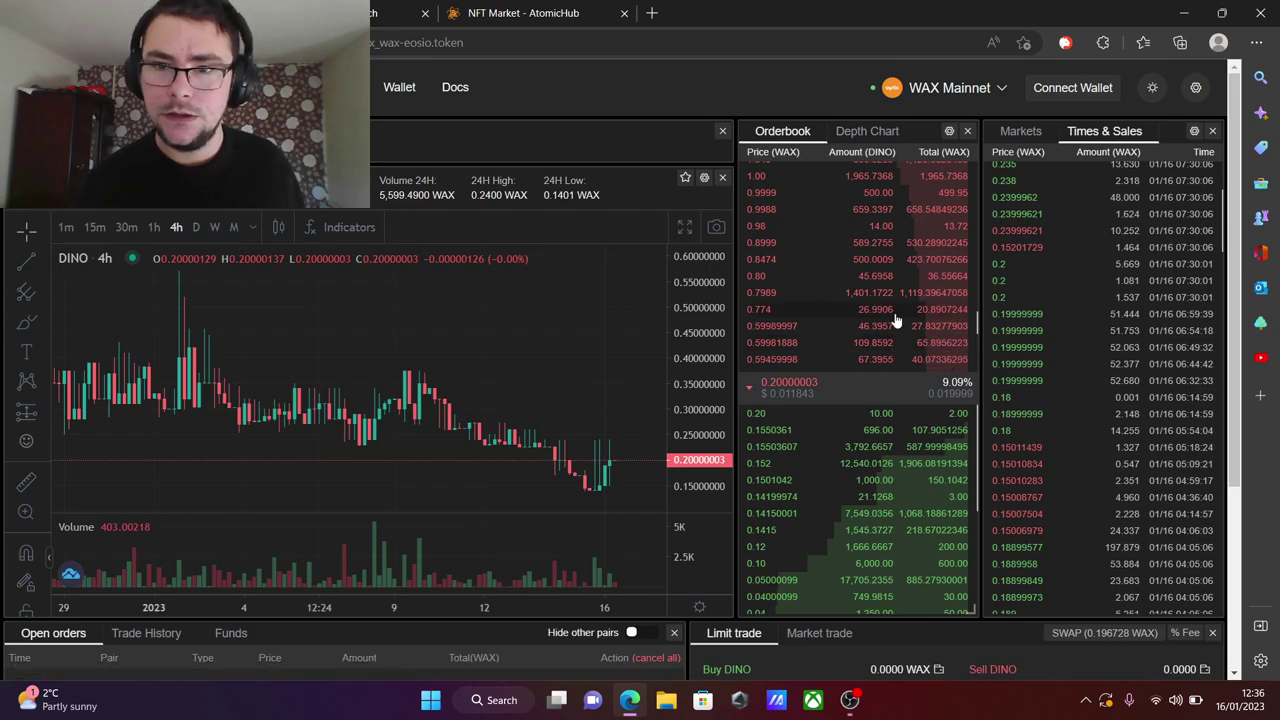
left_click(866, 228)
scroll(855, 423, "down", 2)
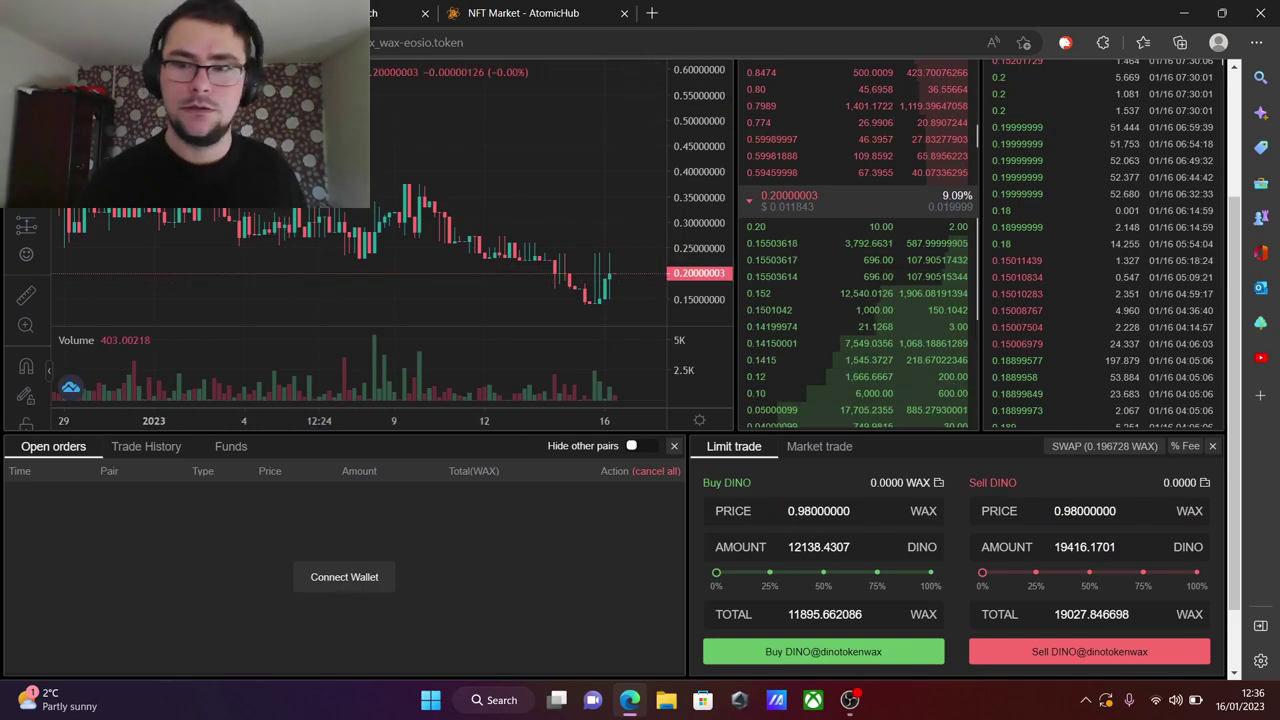
key("F5")
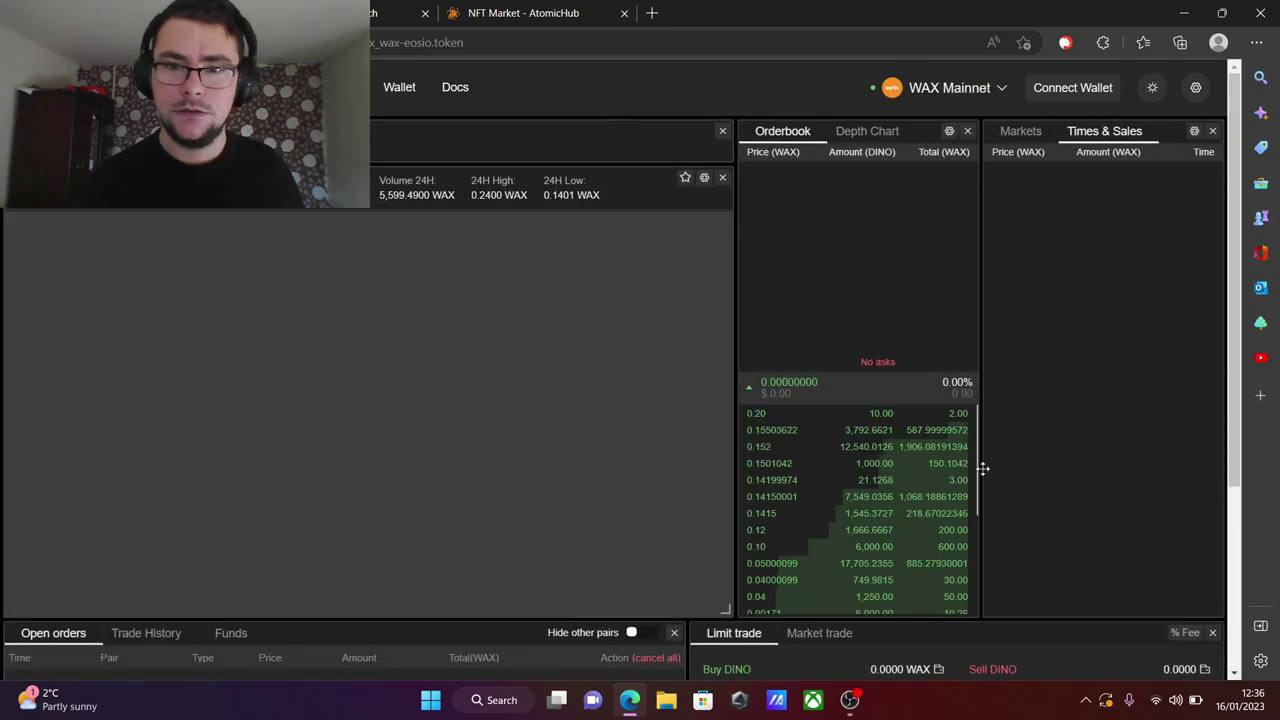
Step: Fill the limit buy form from the 0.50 WAX sell order, giving an amount of 7925.8349 DINO
scroll(900, 338, "up", 3)
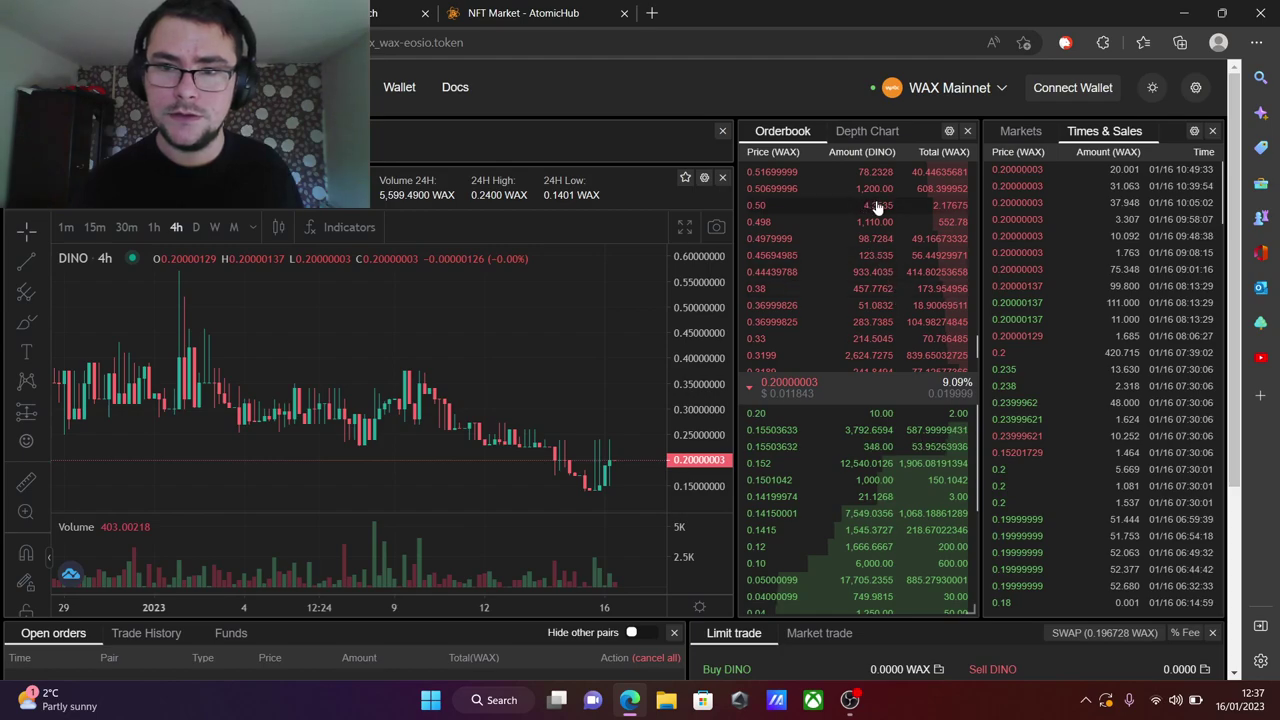
scroll(984, 421, "down", 3)
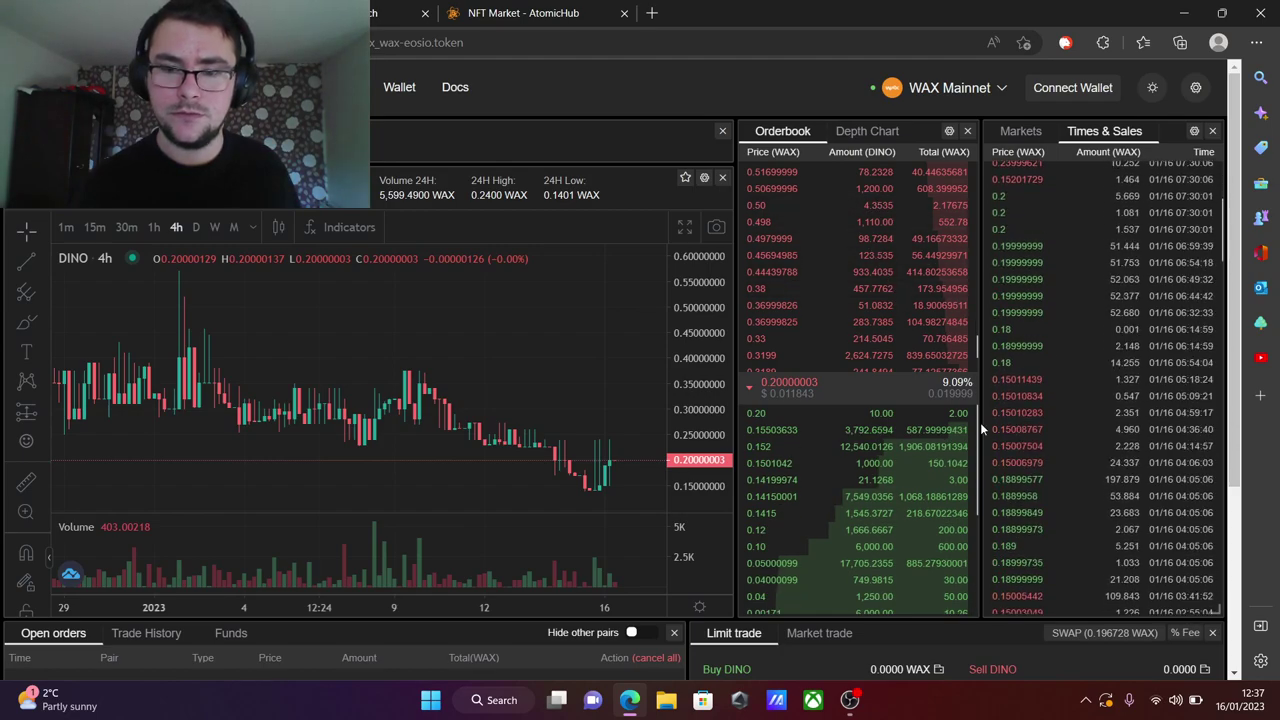
scroll(940, 480, "down", 4)
scroll(927, 590, "down", 3)
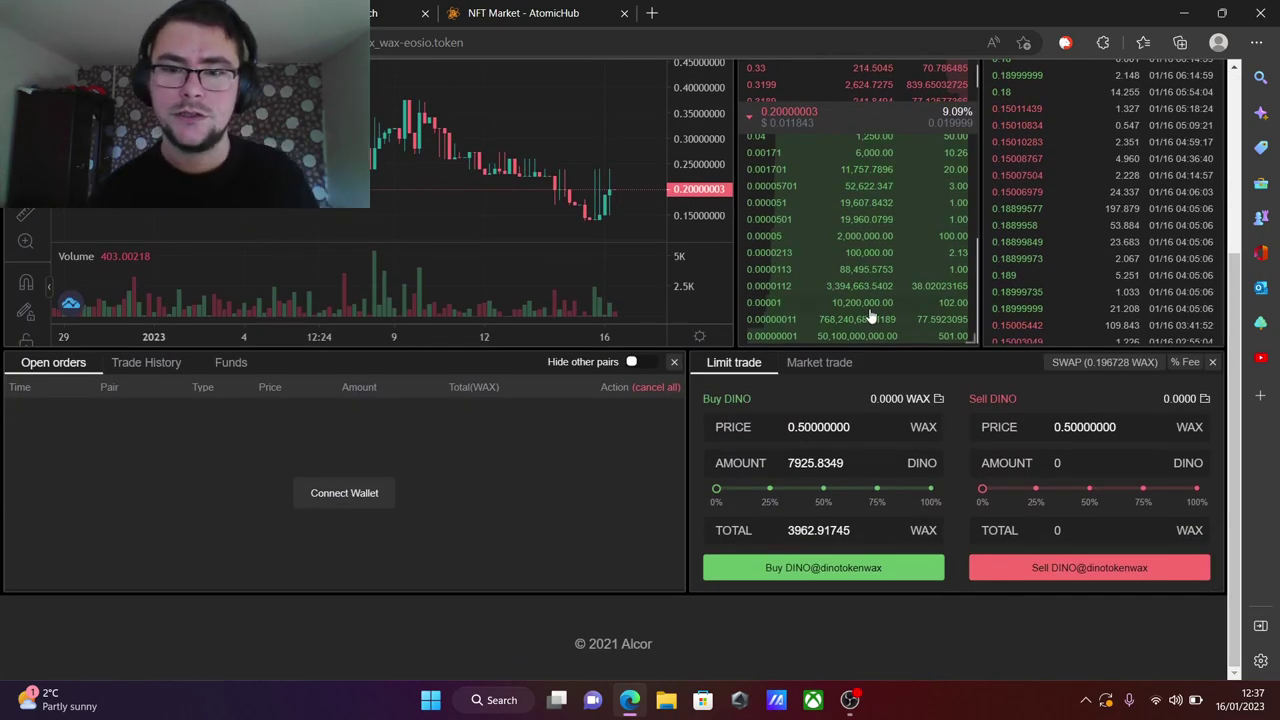
Step: Replace the cumulative amount in the limit buy form with 4 DINO
scroll(972, 330, "up", 3)
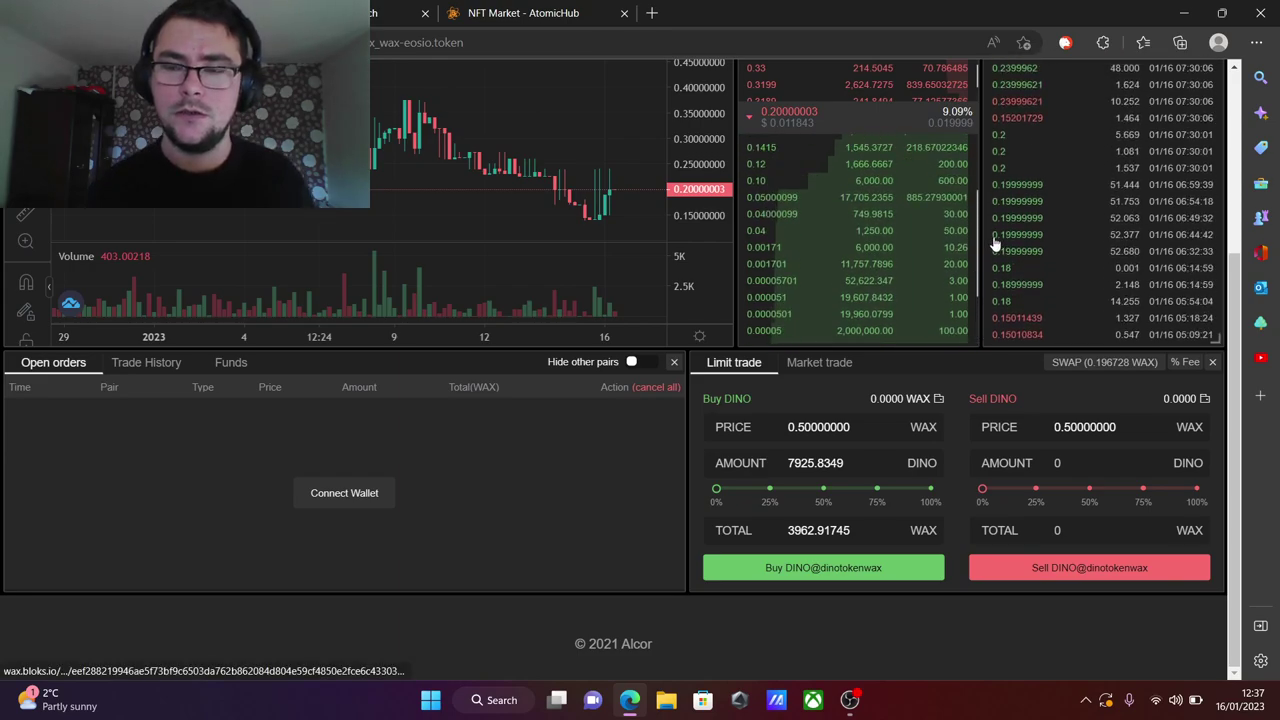
scroll(987, 222, "up", 3)
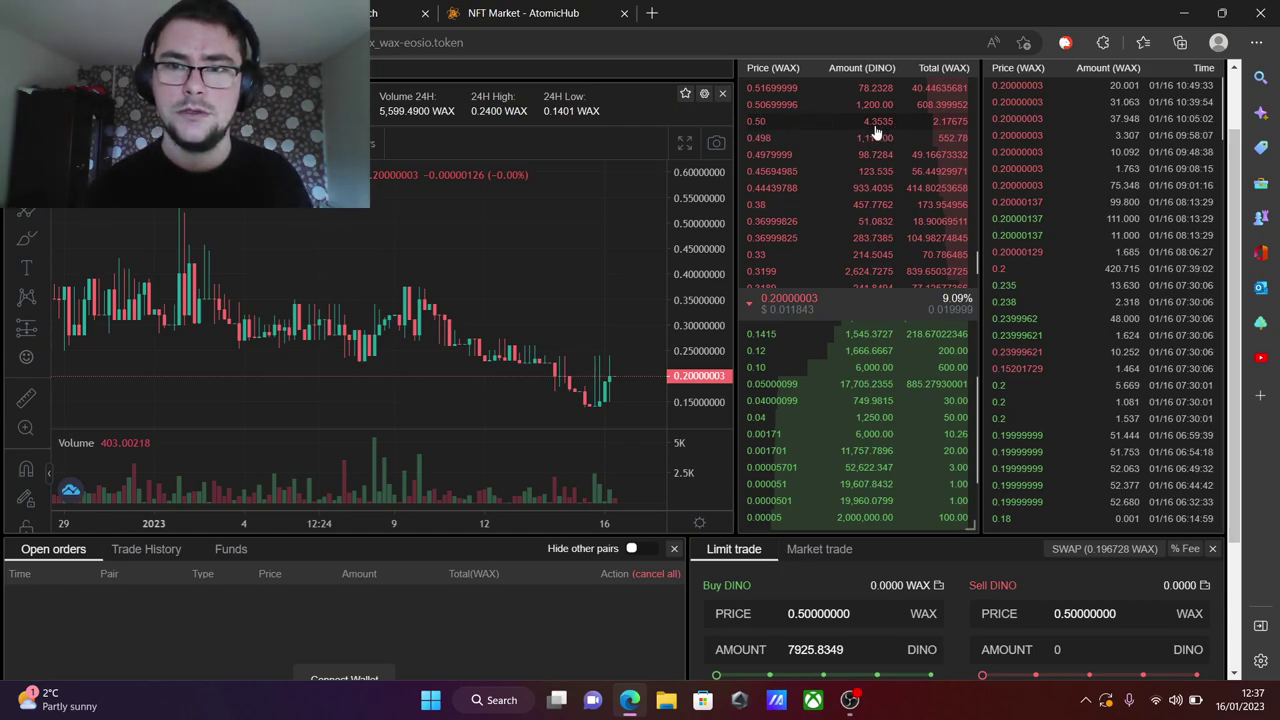
scroll(910, 200, "down", 2)
scroll(1014, 311, "down", 3)
scroll(975, 352, "down", 1)
scroll(975, 352, "down", 3)
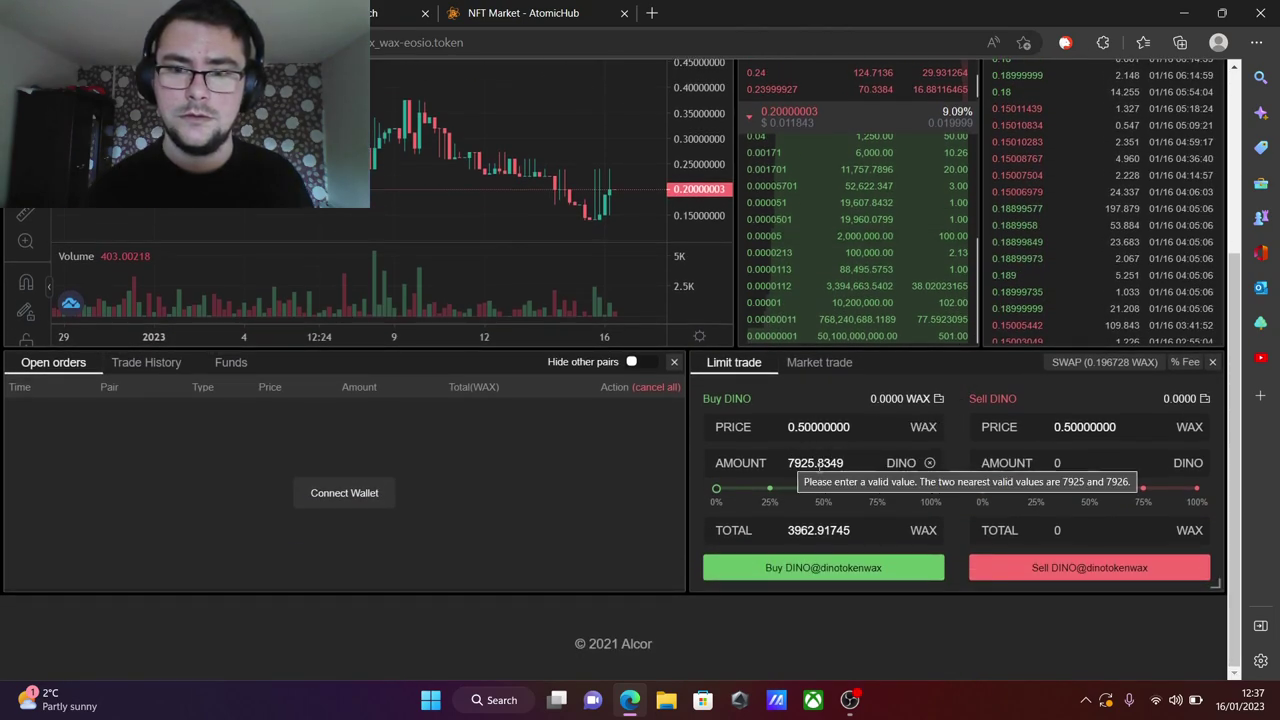
left_click_drag(848, 461, 781, 465)
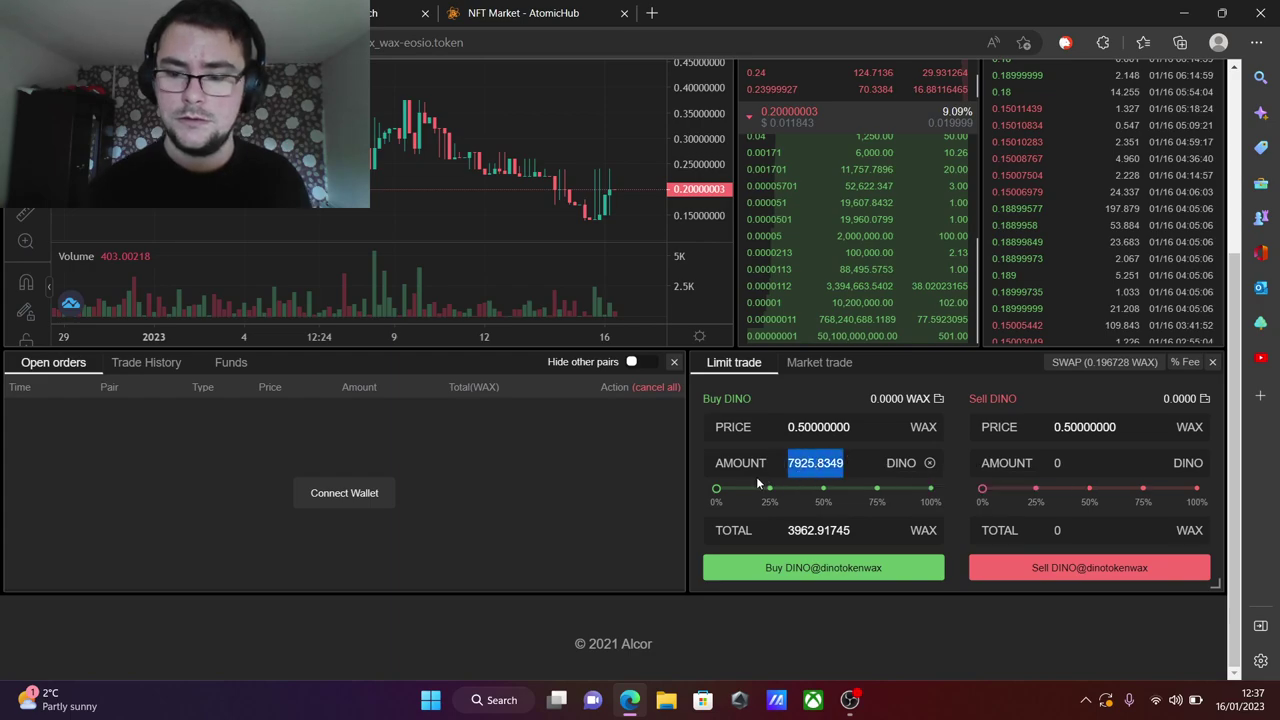
type("4")
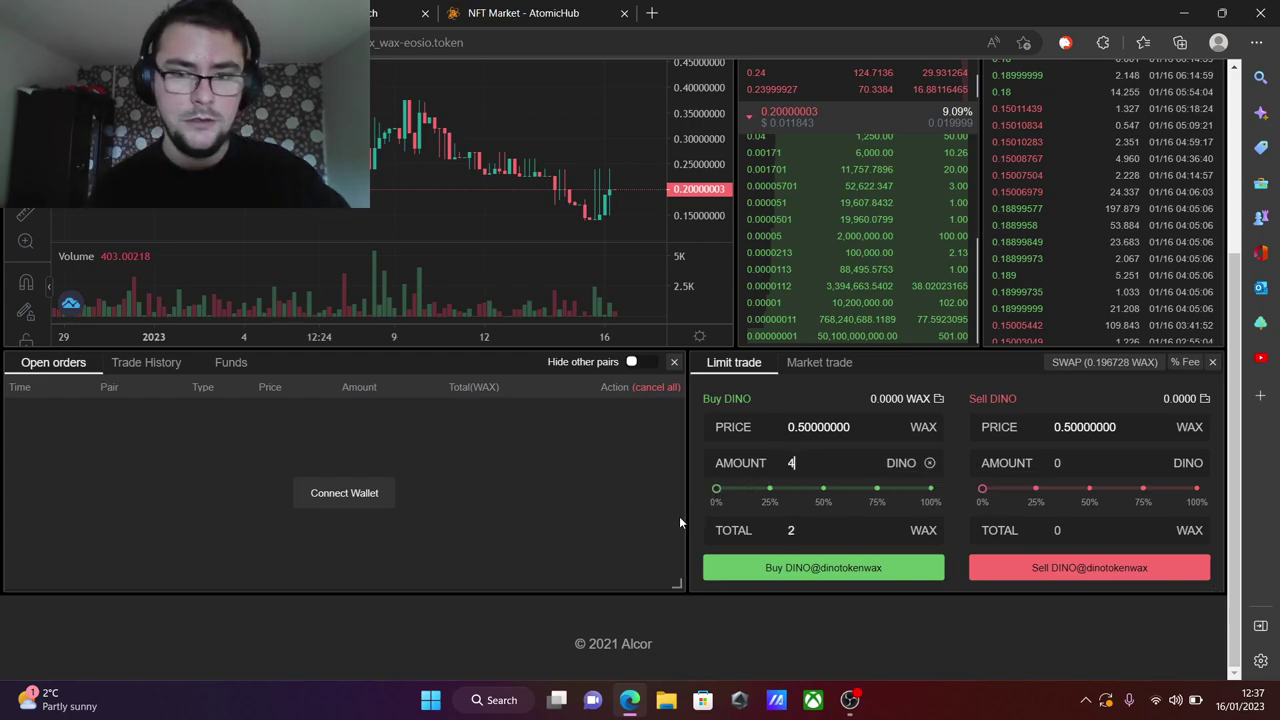
Step: Complete the buy amount as 4.3535 DINO, matching the single 0.50 WAX sell order in the order book
scroll(884, 207, "up", 1)
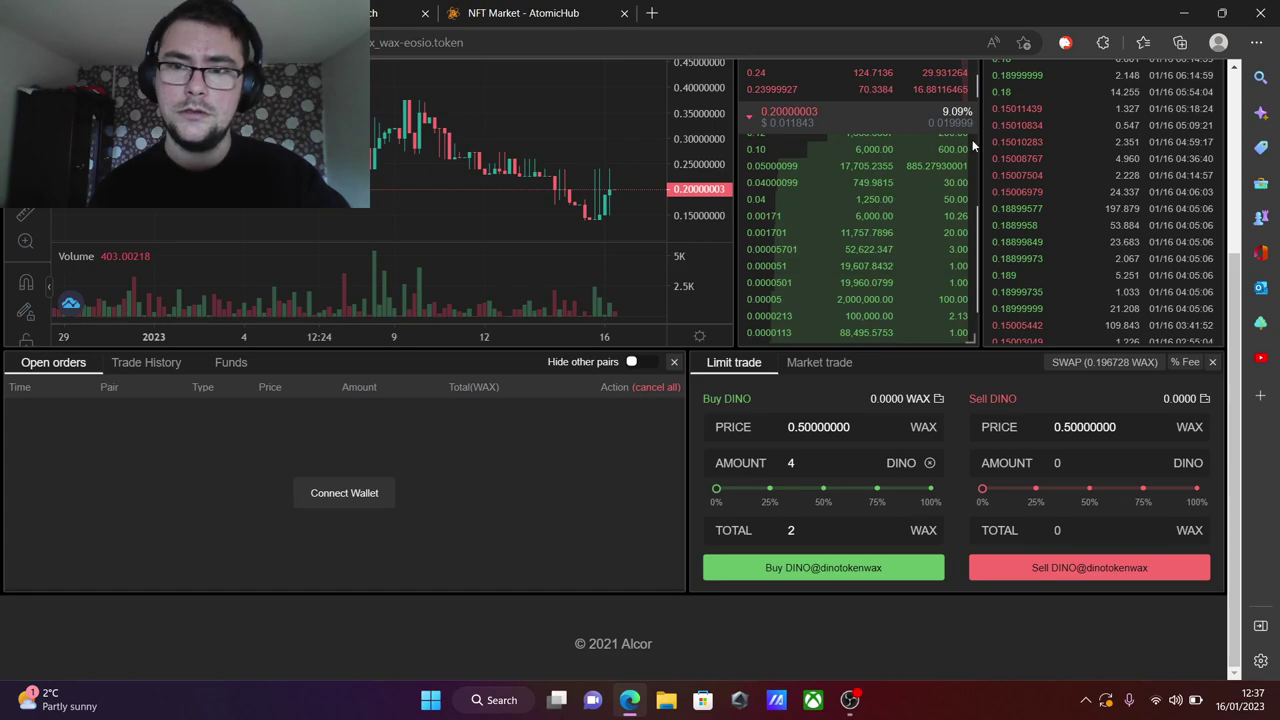
scroll(975, 137, "up", 4)
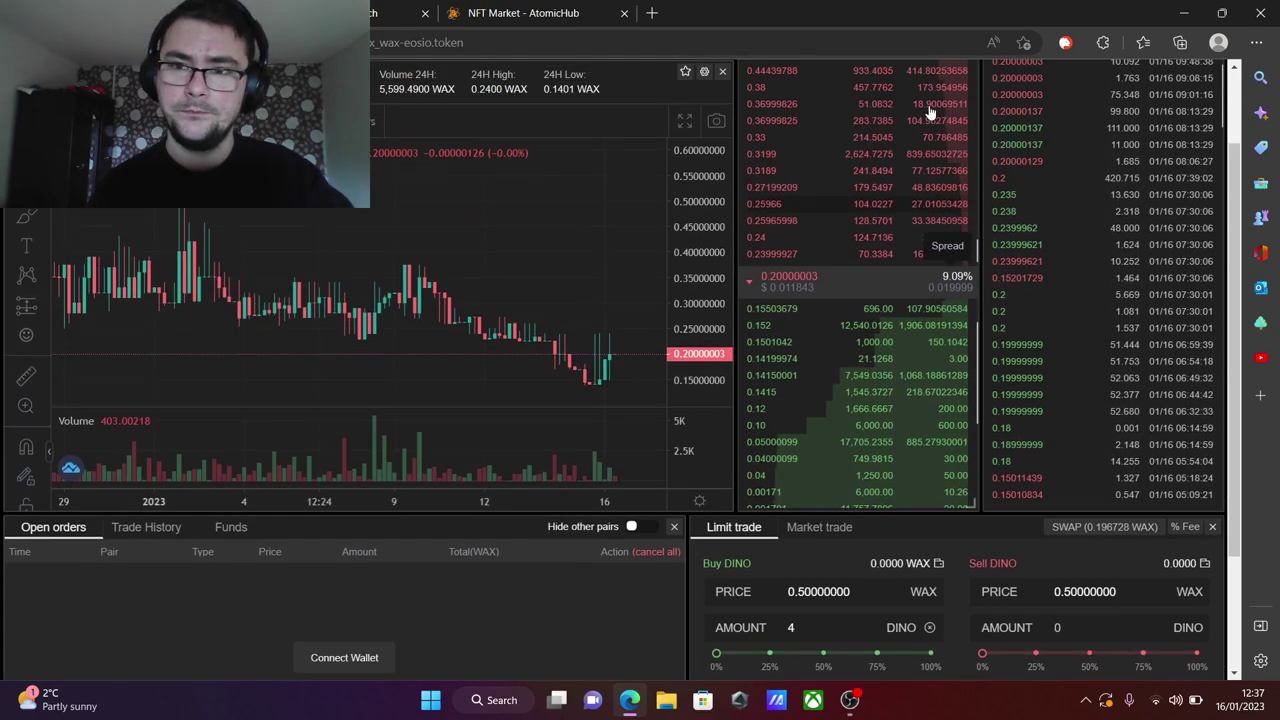
scroll(900, 135, "up", 2)
scroll(880, 288, "up", 2)
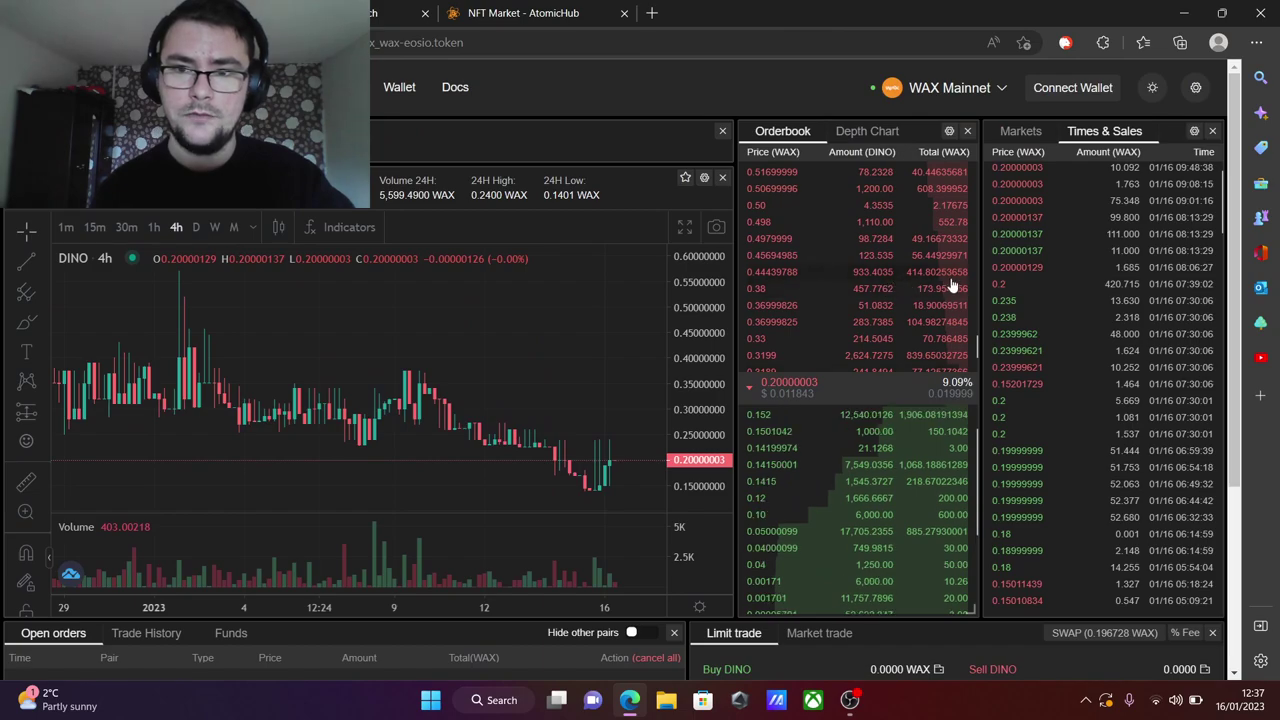
scroll(975, 332, "down", 3)
scroll(979, 401, "down", 3)
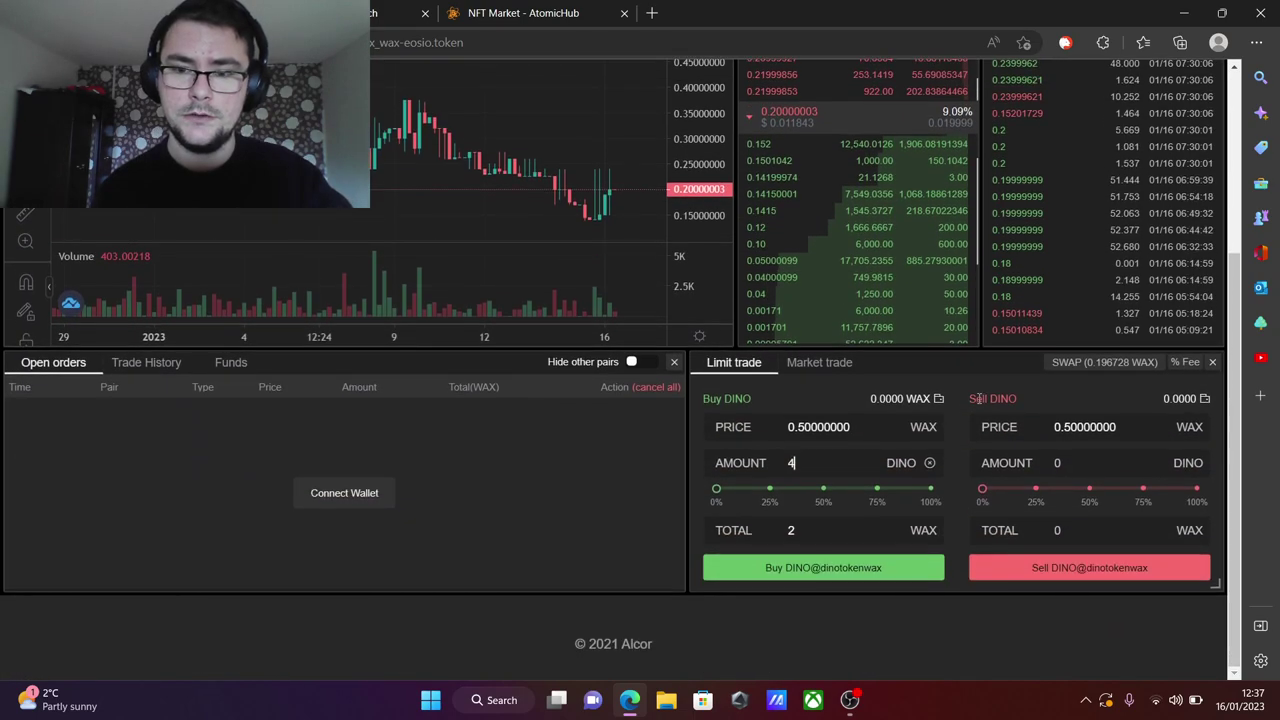
type(".")
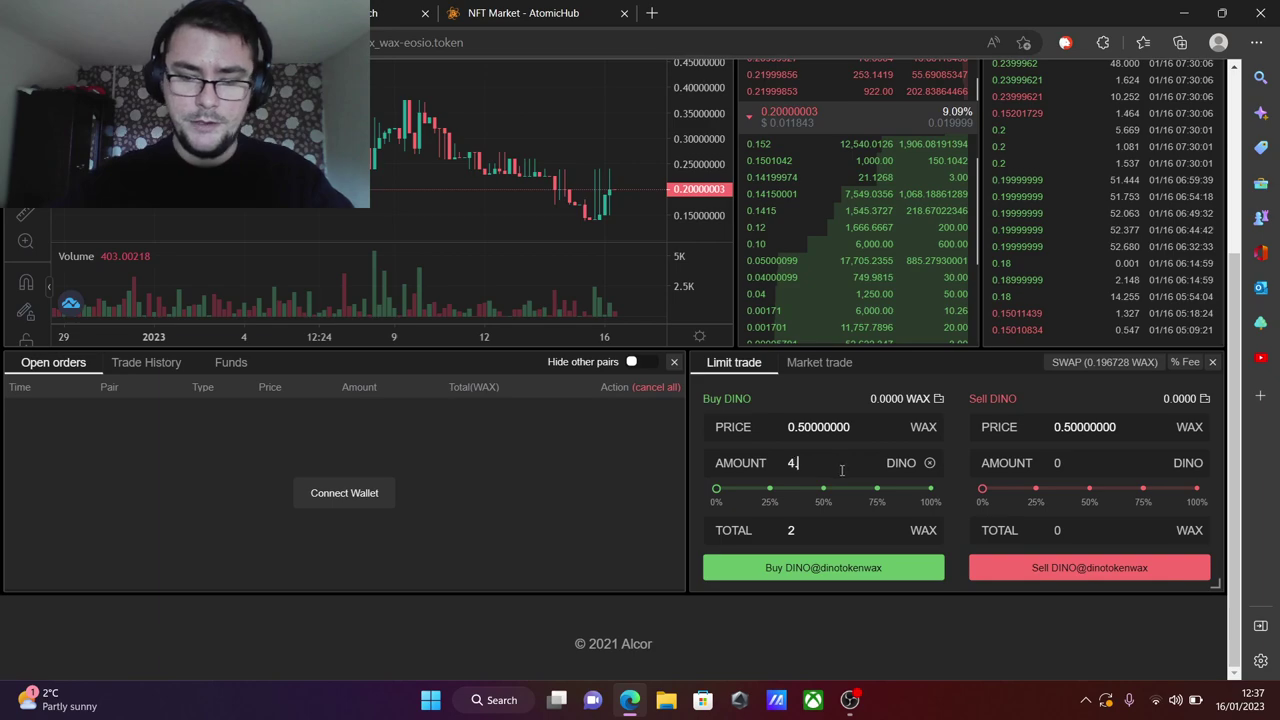
type("3535")
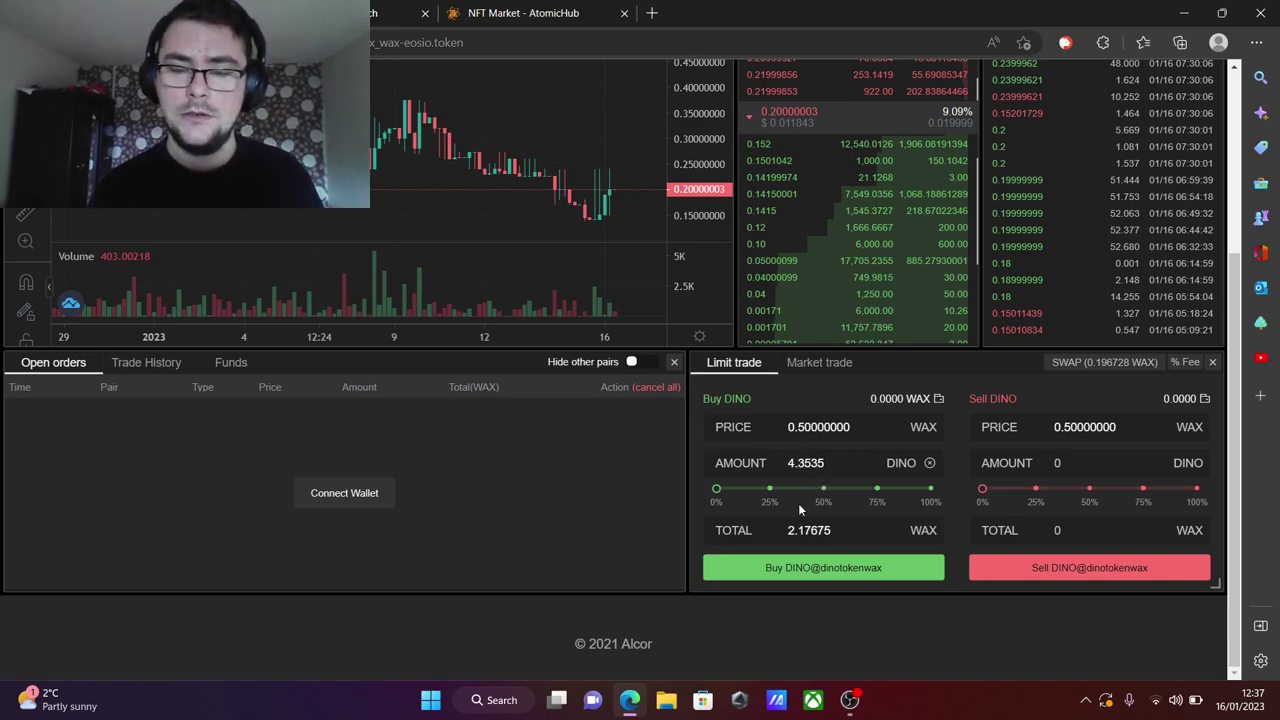
Step: Check the 0.50 WAX sell order against the buy form and connect the Wombat wallet for the purchase
scroll(1019, 331, "up", 1)
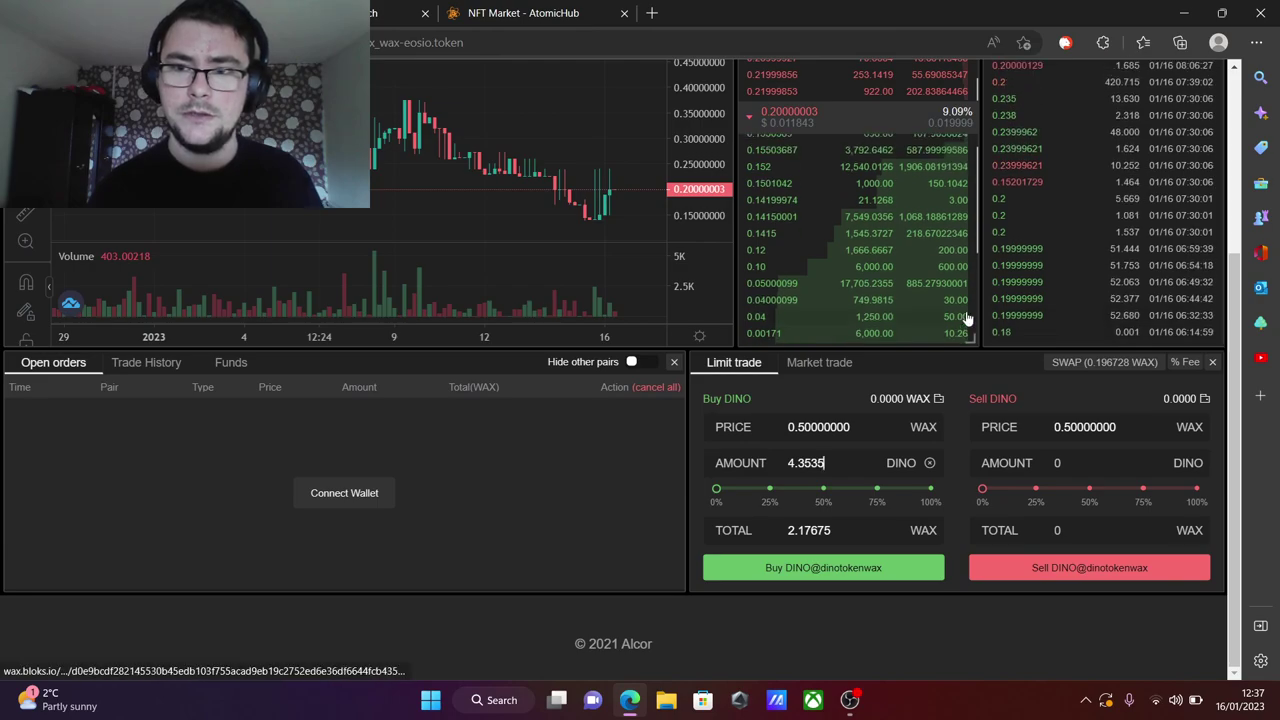
scroll(900, 256, "up", 3)
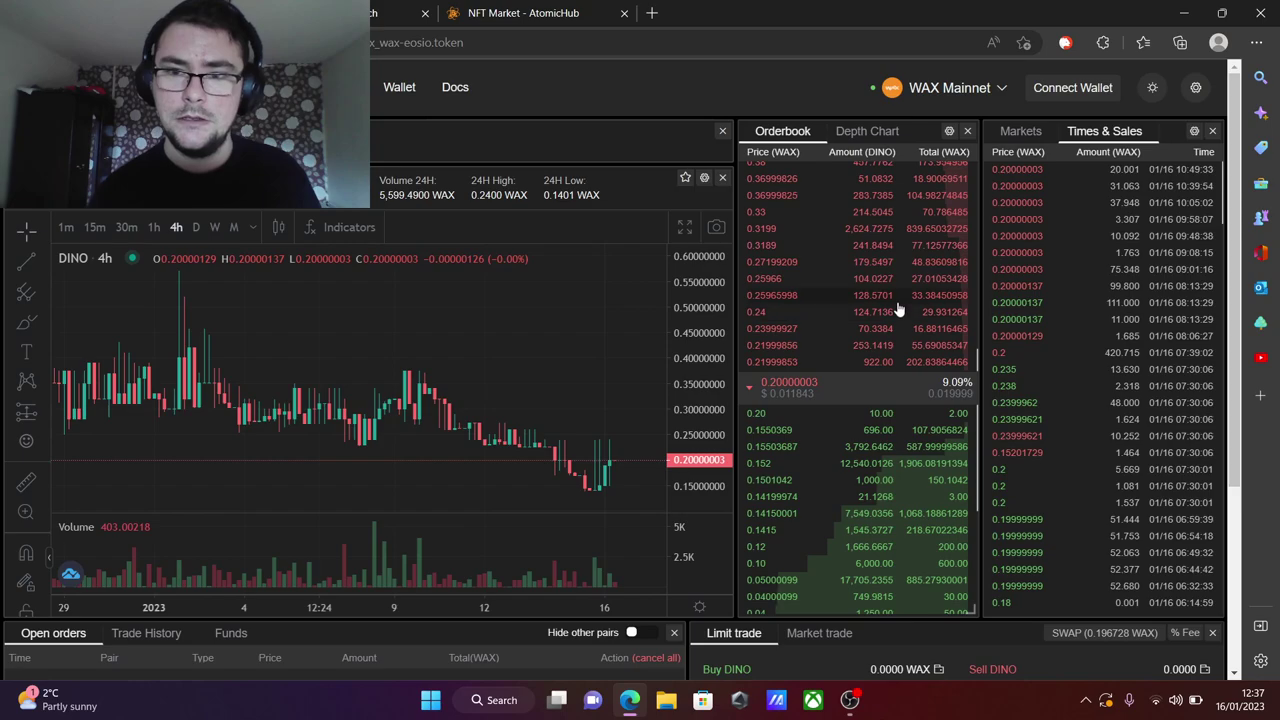
scroll(902, 308, "up", 2)
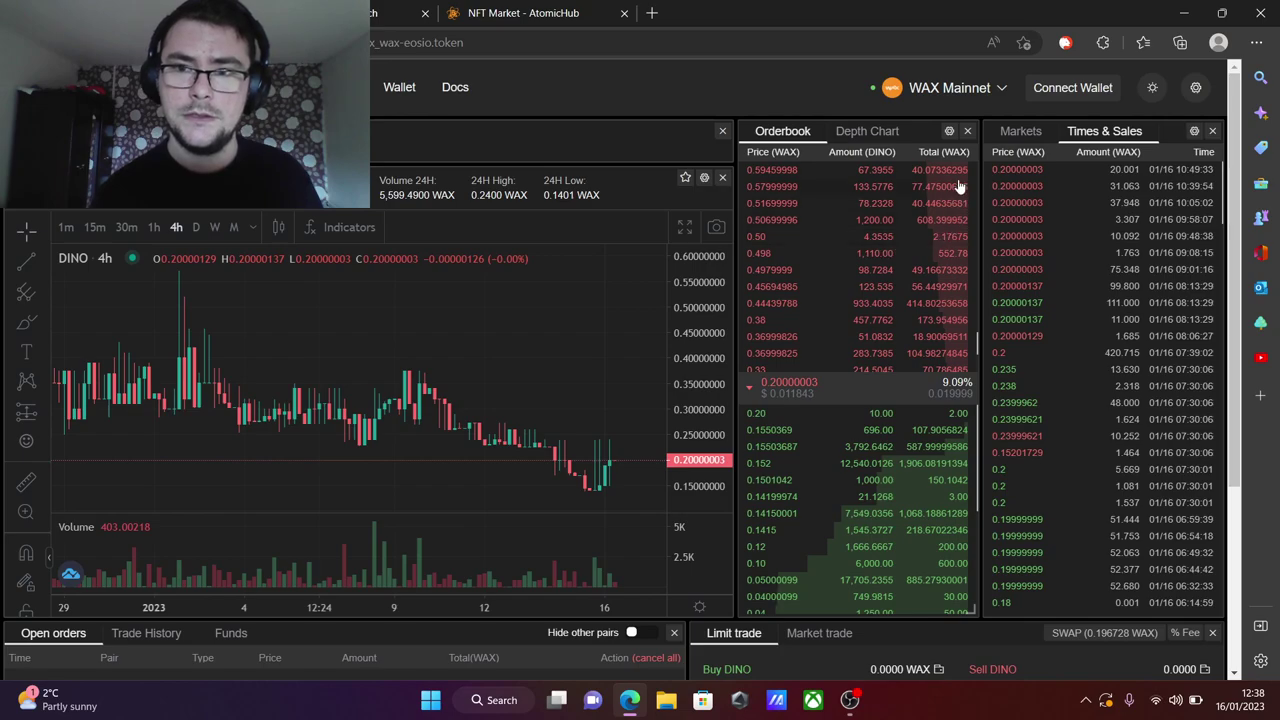
scroll(982, 344, "down", 5)
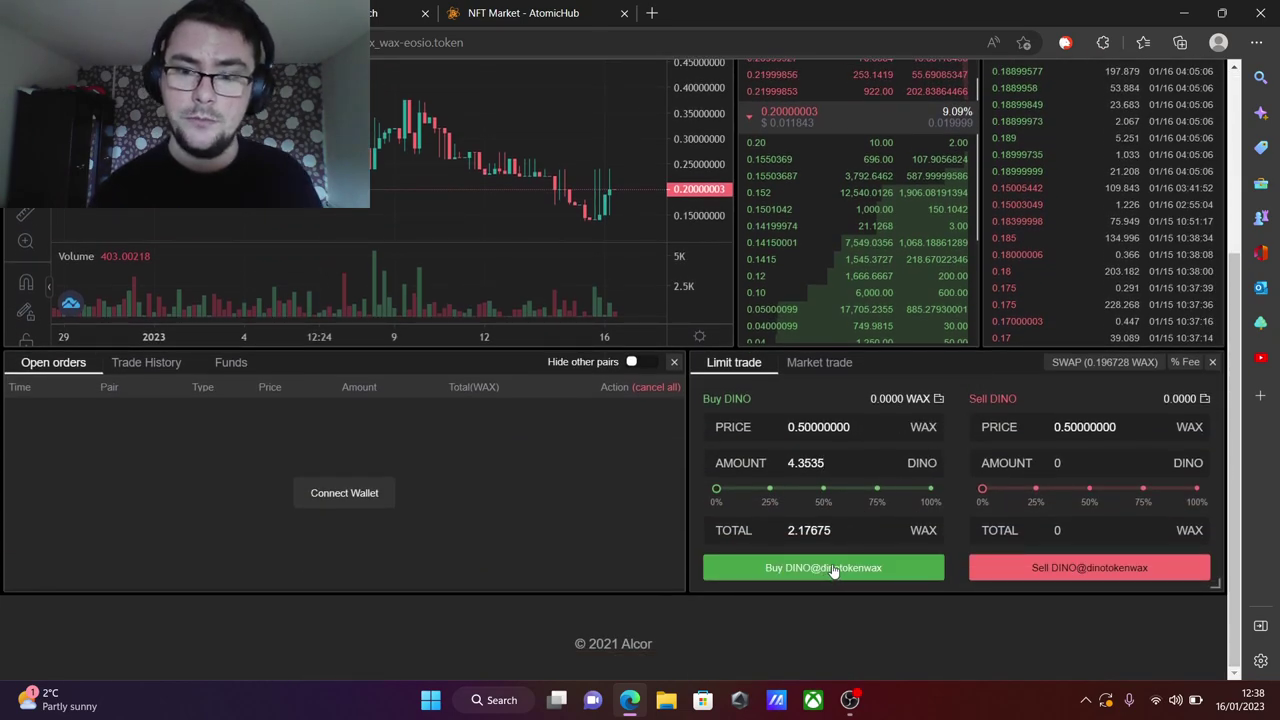
left_click(833, 568)
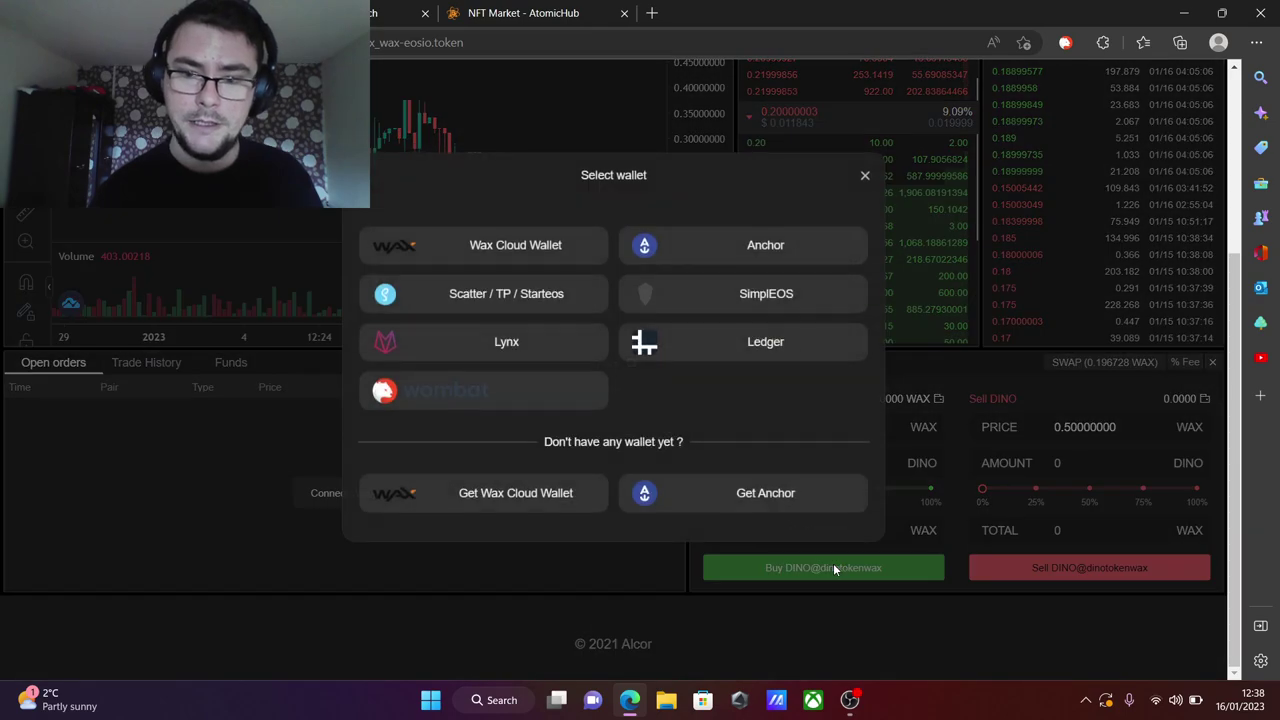
left_click(470, 392)
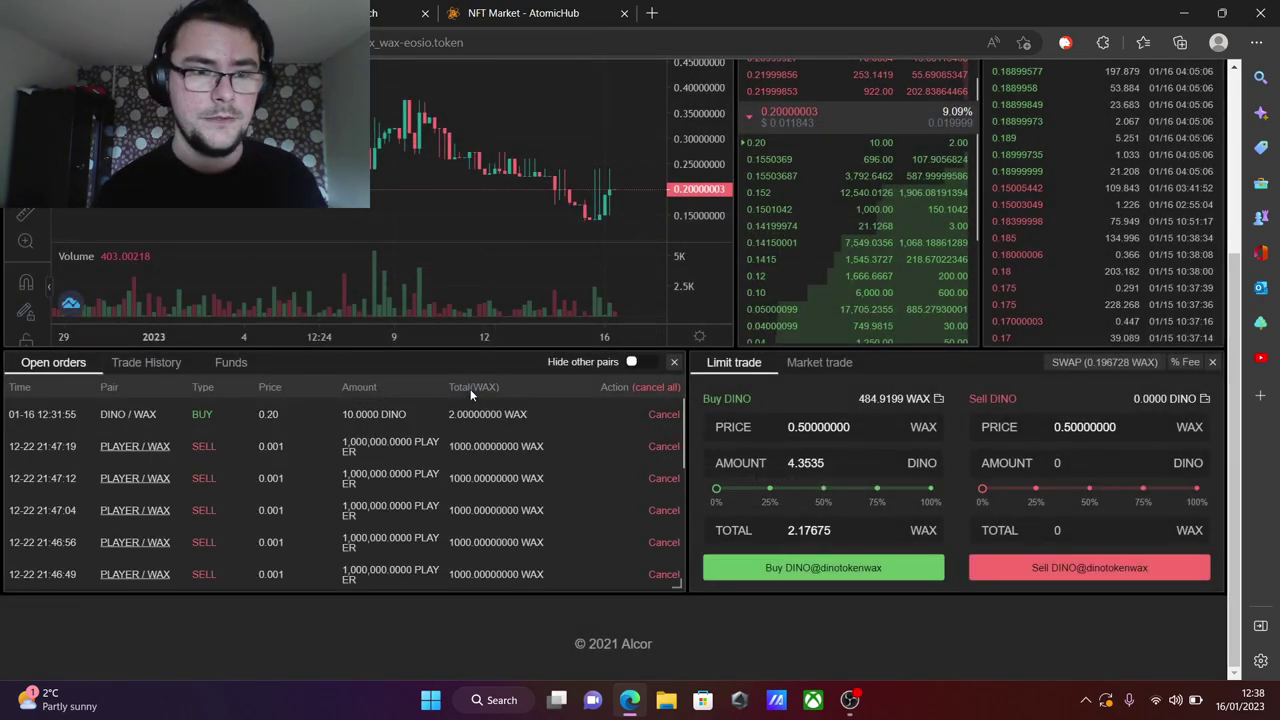
Step: Place the limit buy order for 4.3535 DINO at 0.50 WAX, dismissing the CPU staking offer and approving the transaction
left_click(783, 568)
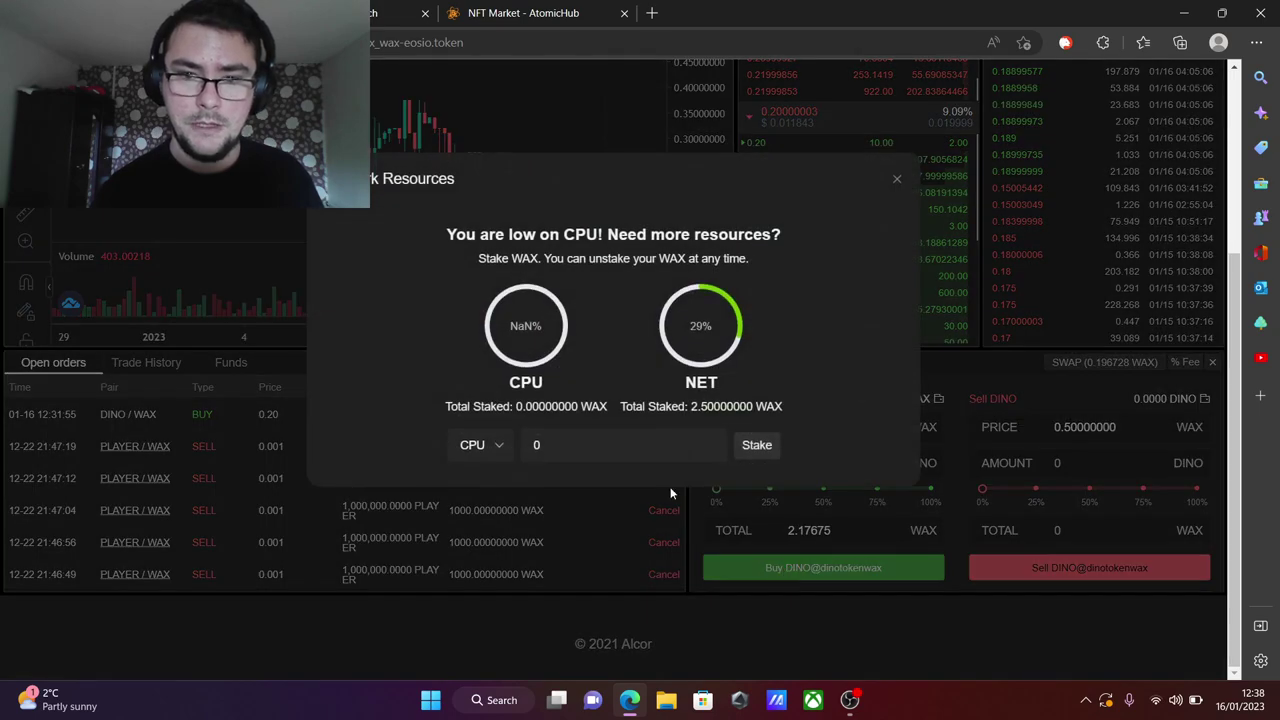
left_click(896, 179)
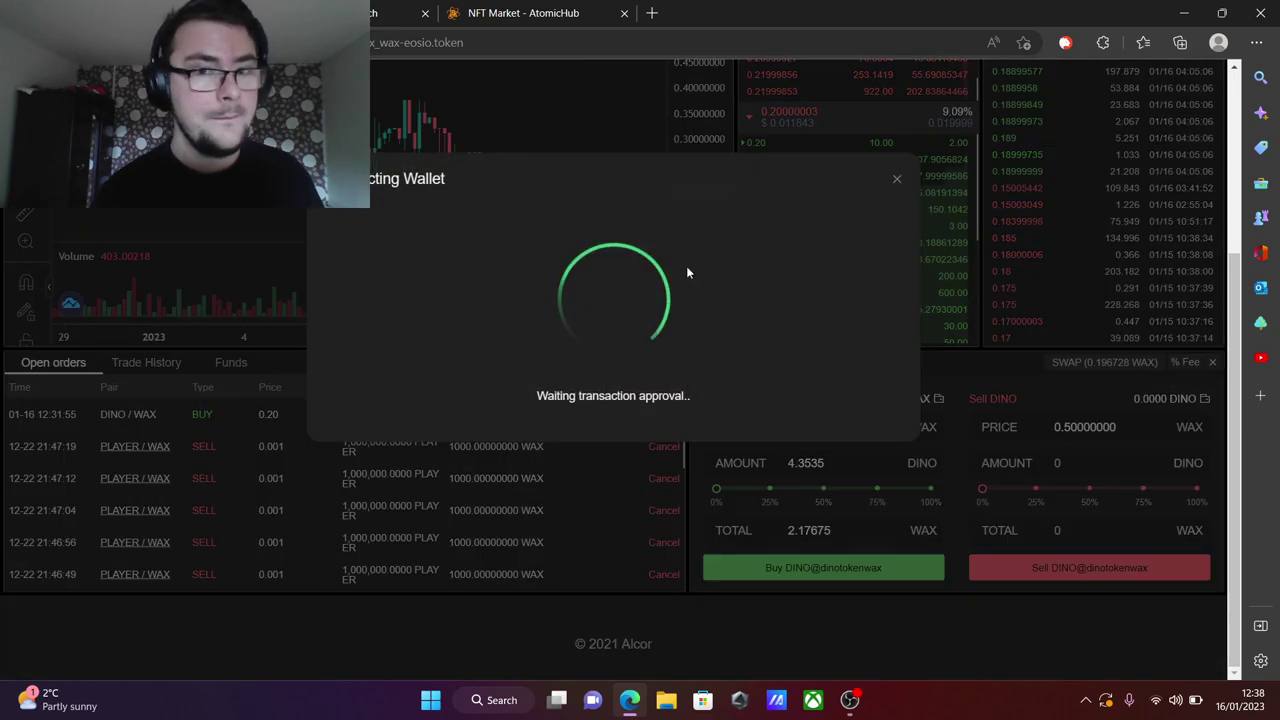
left_click(320, 490)
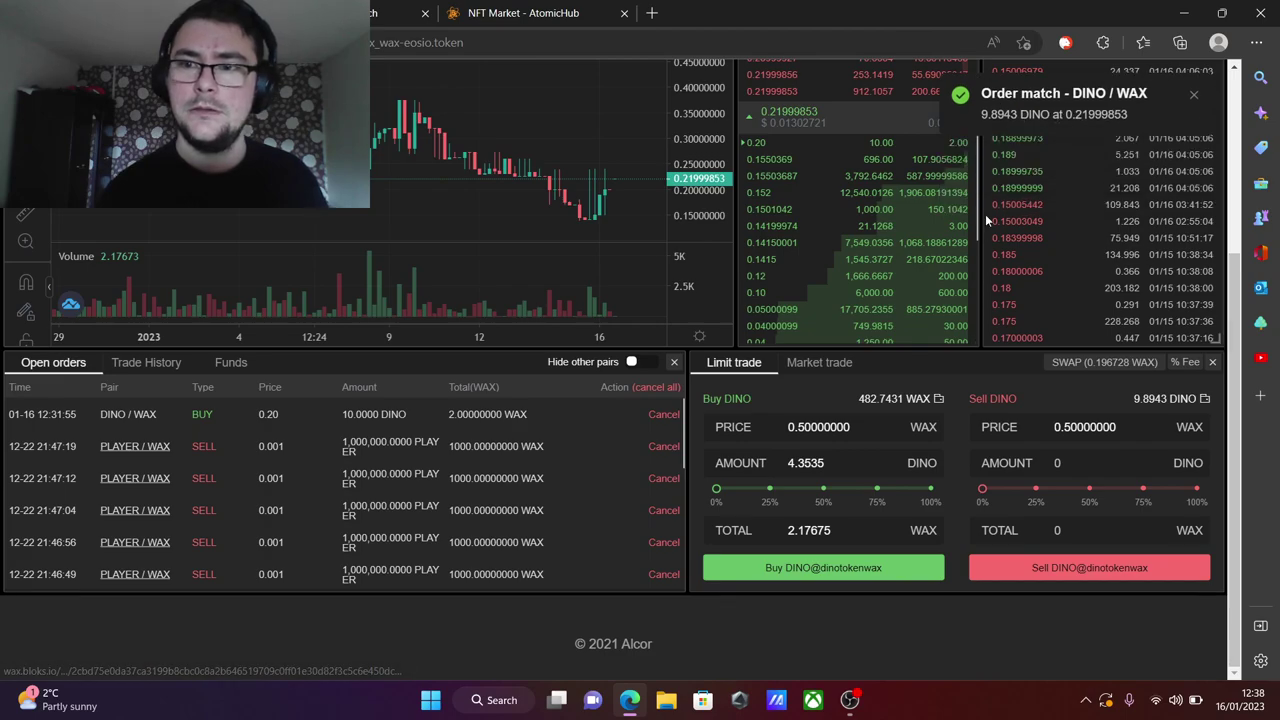
scroll(978, 218, "up", 3)
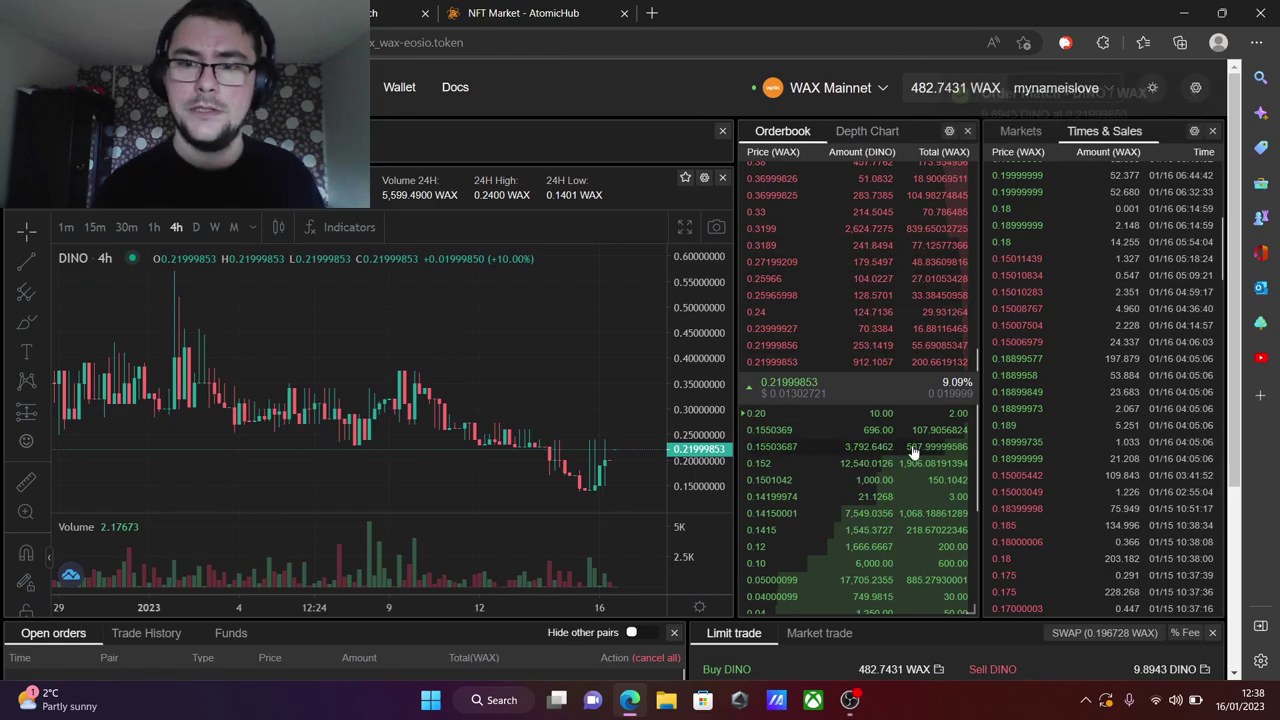
Step: Review the DINO/WAX order book, recent trades, open orders and price chart after the purchase
scroll(900, 470, "down", 5)
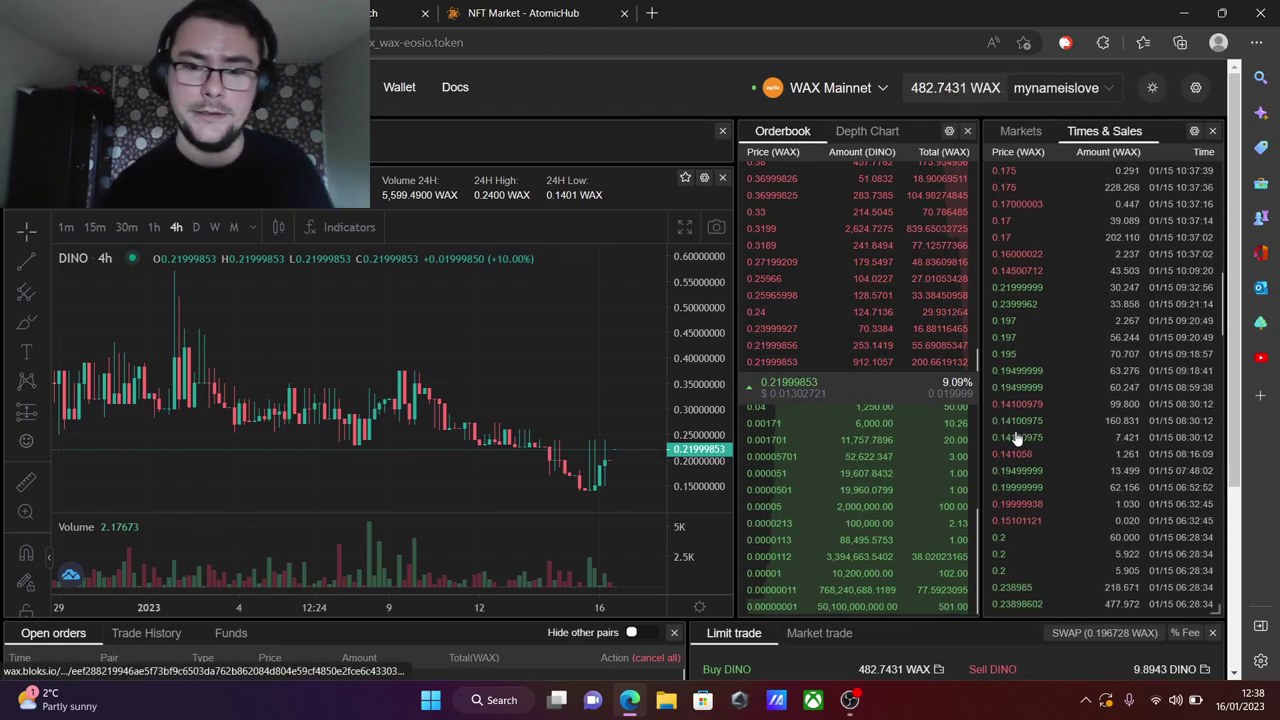
scroll(845, 563, "down", 3)
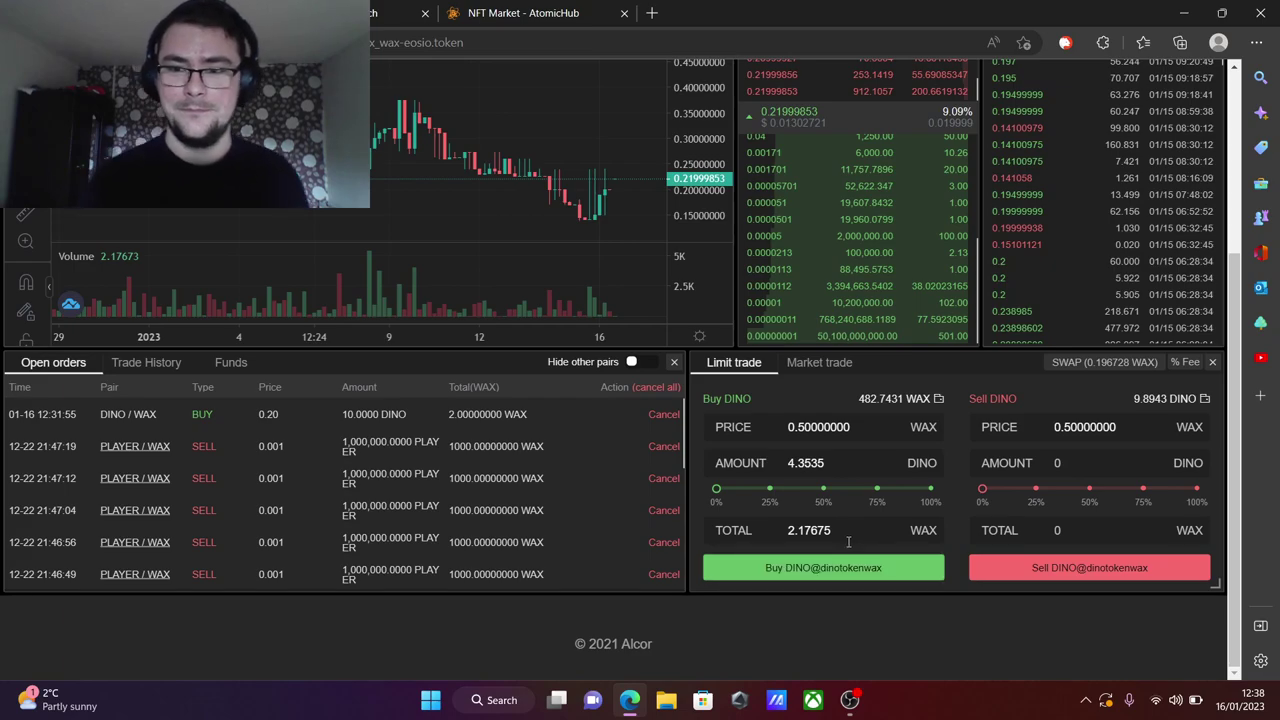
scroll(846, 541, "up", 3)
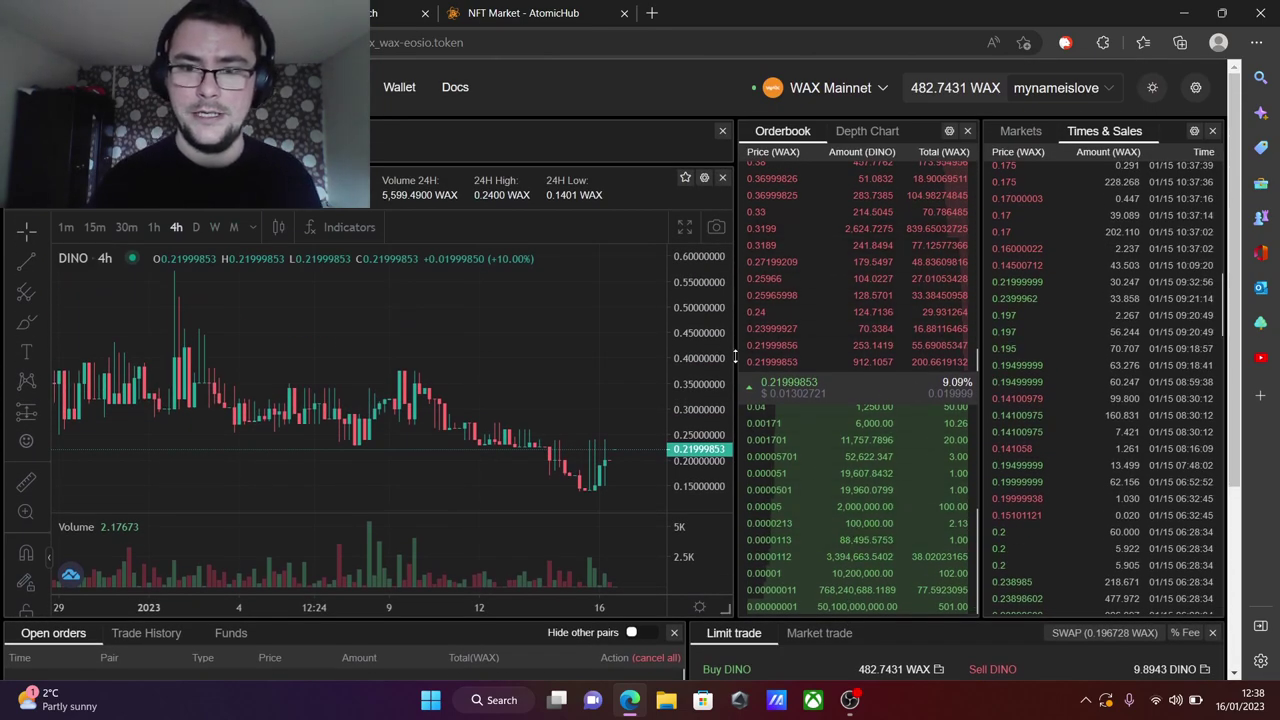
scroll(822, 592, "down", 3)
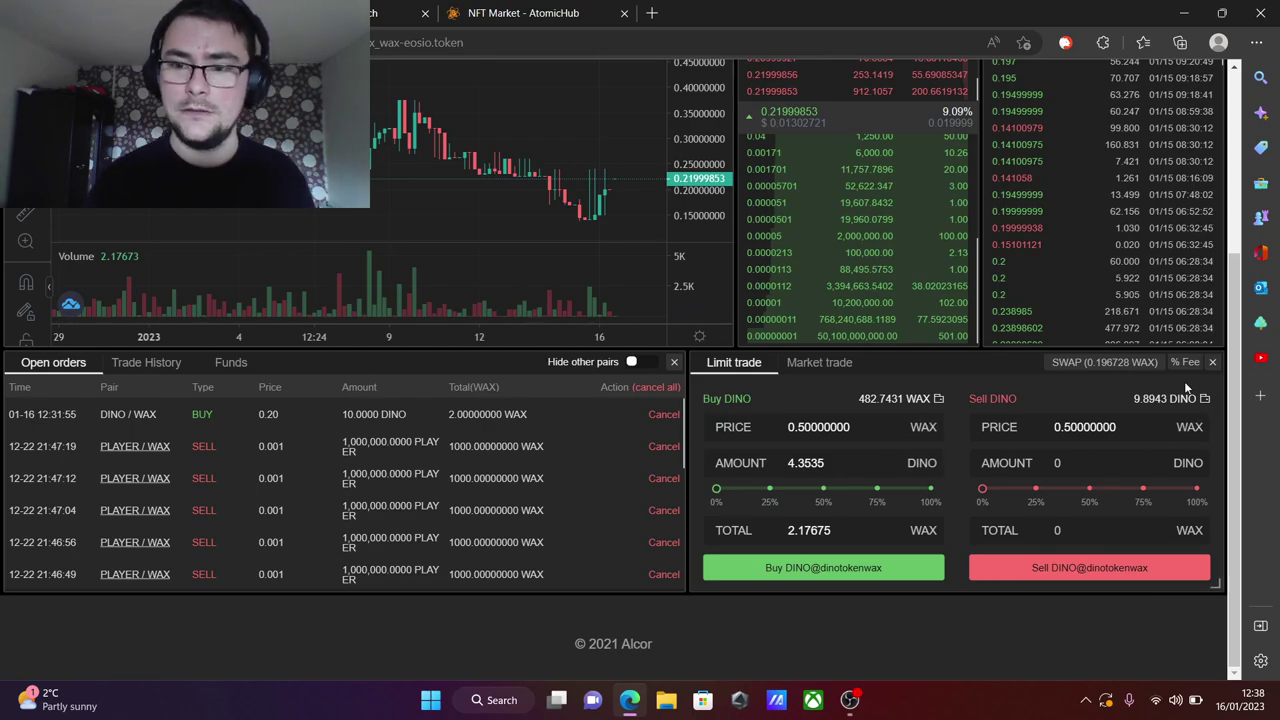
scroll(580, 457, "up", 3)
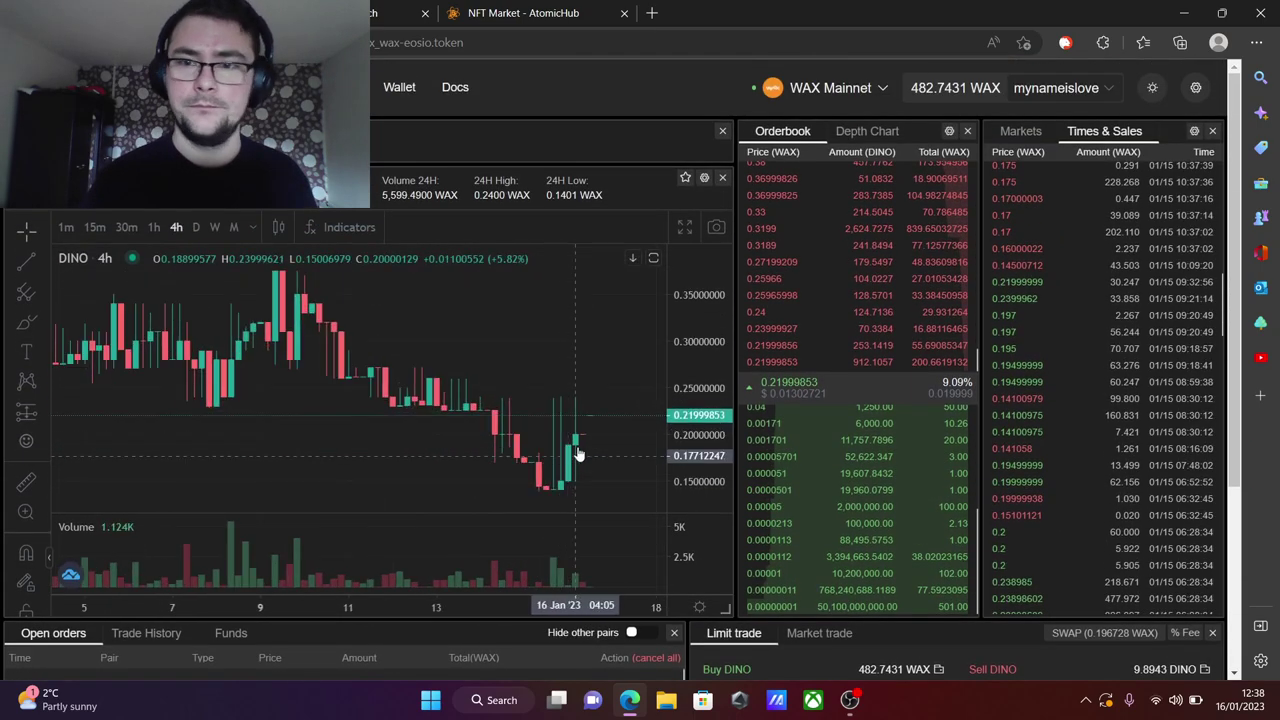
scroll(523, 346, "down", 5)
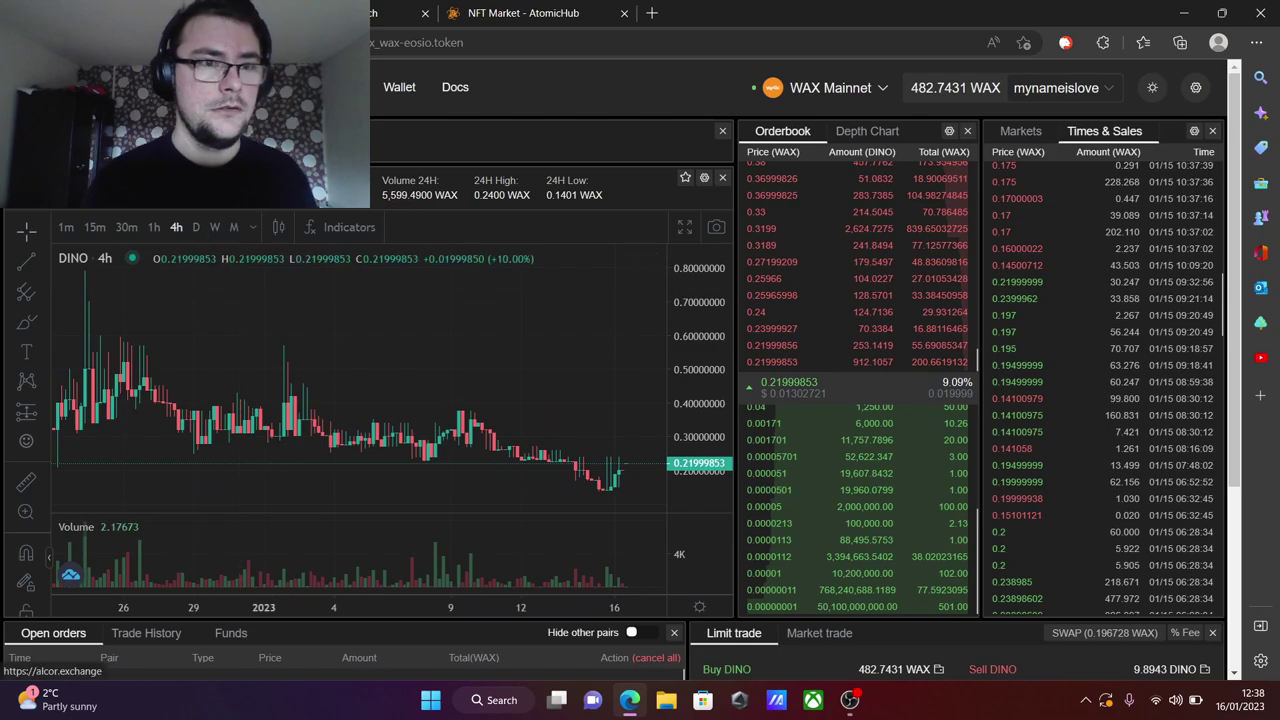
Step: Return to the Alcor home page from the DINO/WAX market
left_click(70, 87)
scroll(349, 321, "down", 1)
scroll(349, 321, "up", 1)
scroll(349, 321, "down", 1)
scroll(349, 321, "up", 1)
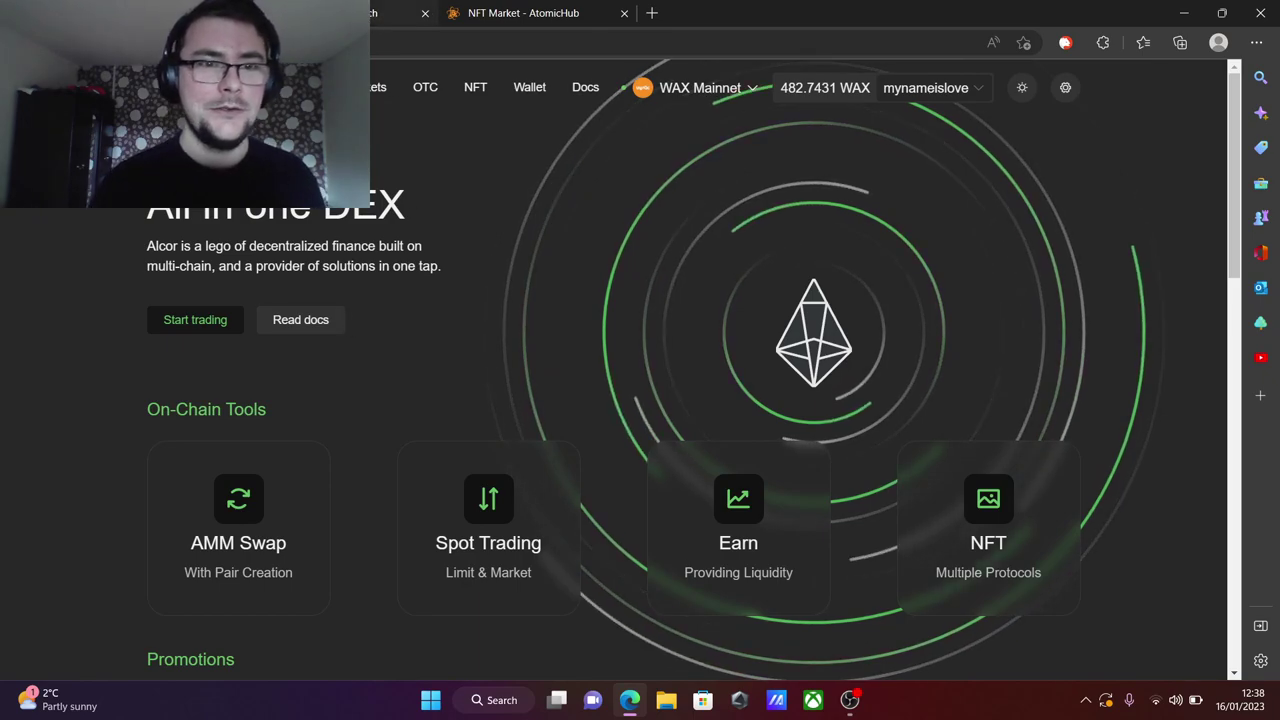
Step: Open a new browser tab for reaching AtomicHub
left_click(394, 20)
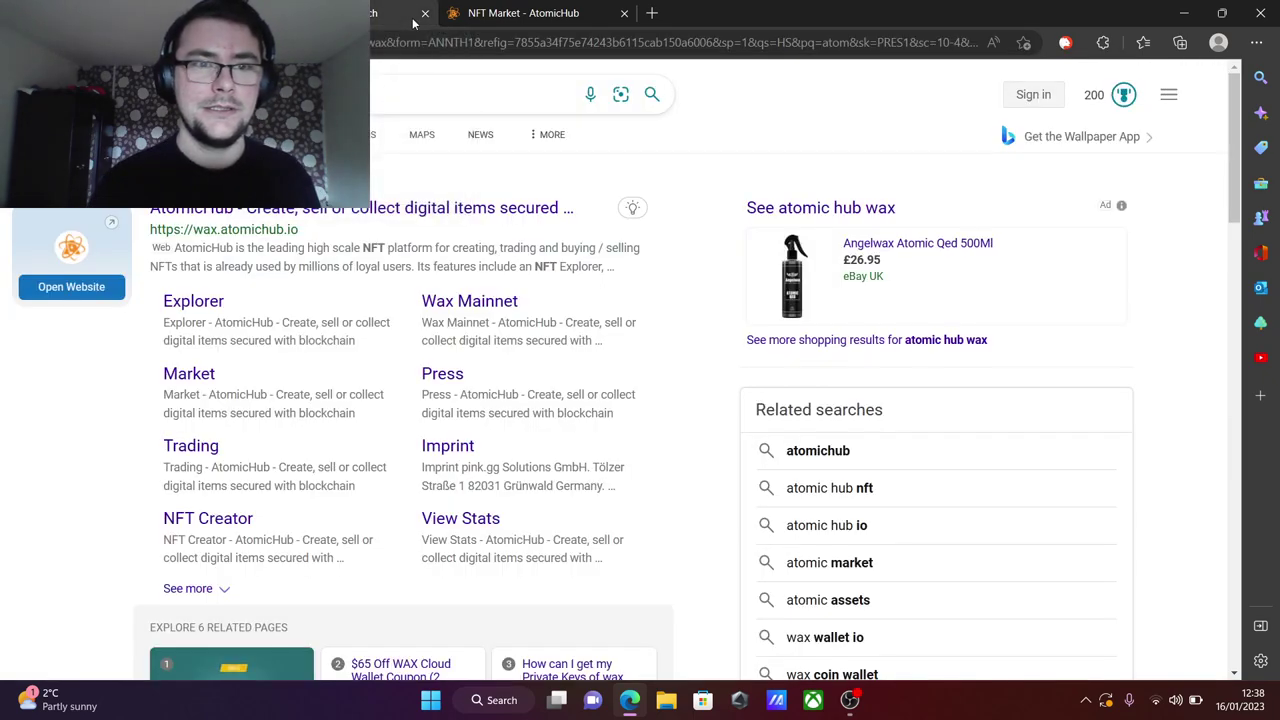
left_click(652, 13)
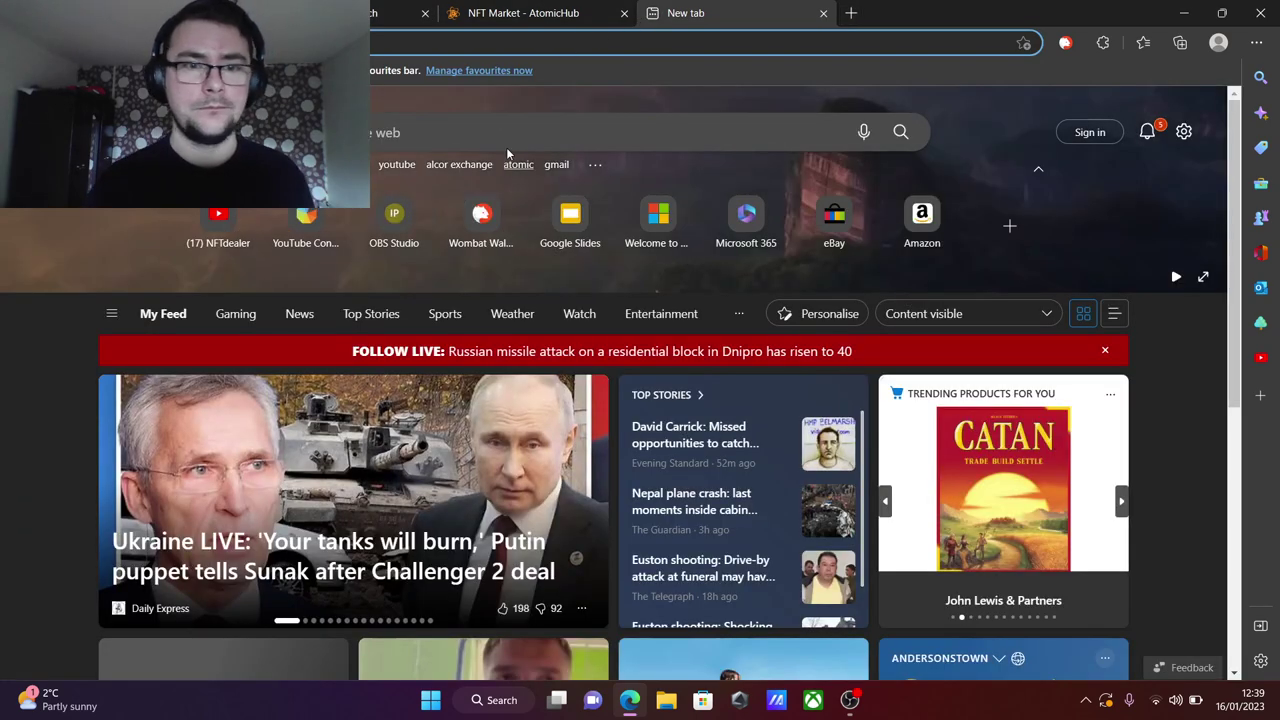
left_click(509, 145)
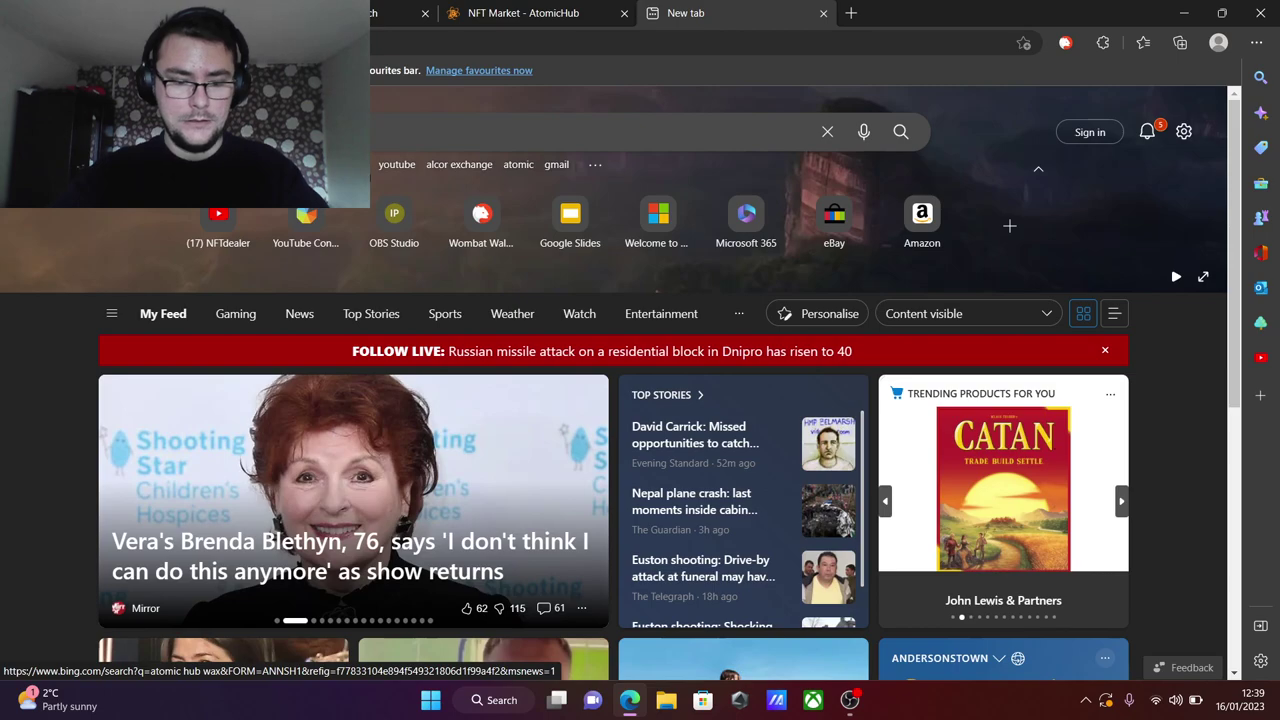
type("alcor")
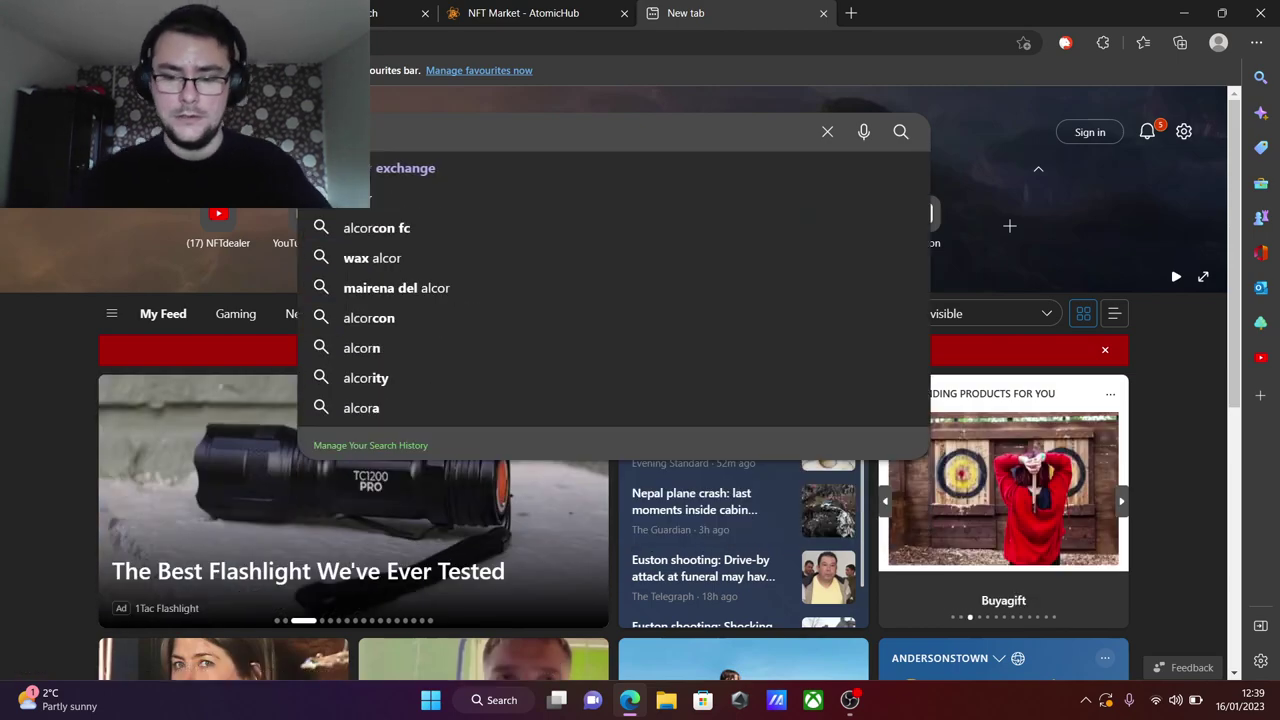
key("BackSpace")
key("BackSpace")
key("BackSpace")
key("BackSpace")
key("BackSpace")
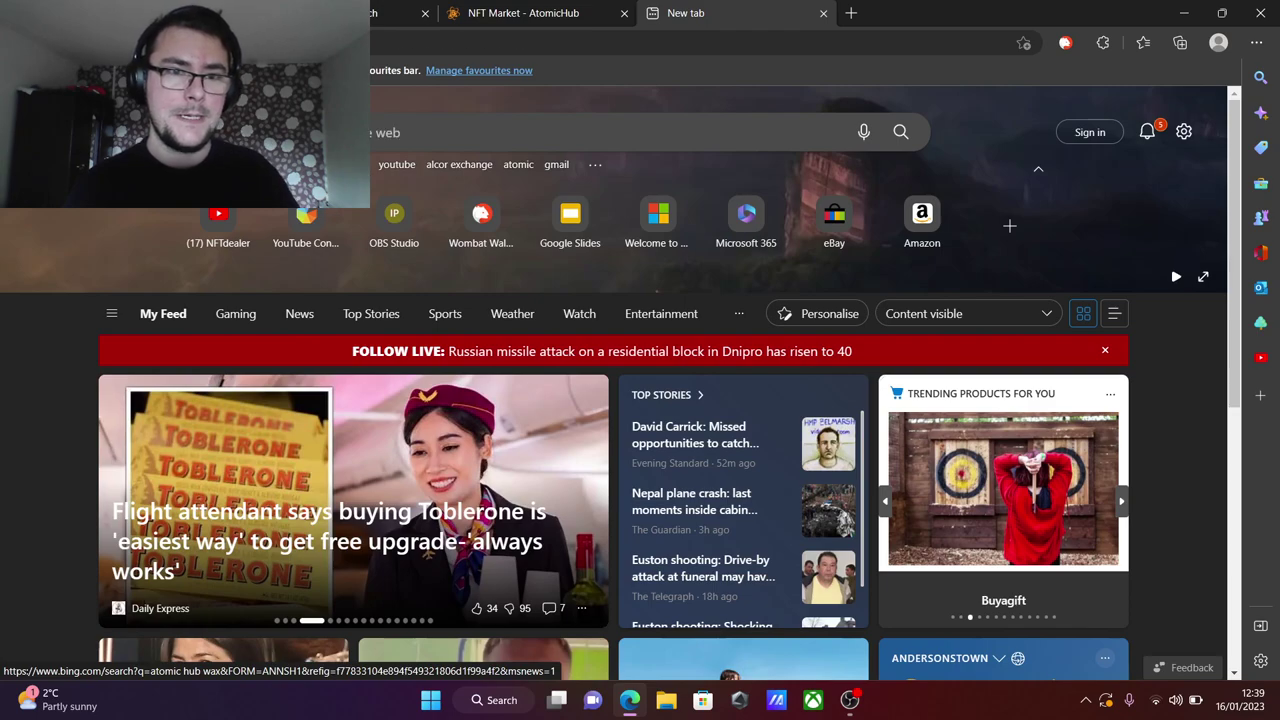
Step: Open AtomicHub through the suggested atomic hub wax search and go to the account's NFT inventory
left_click(518, 164)
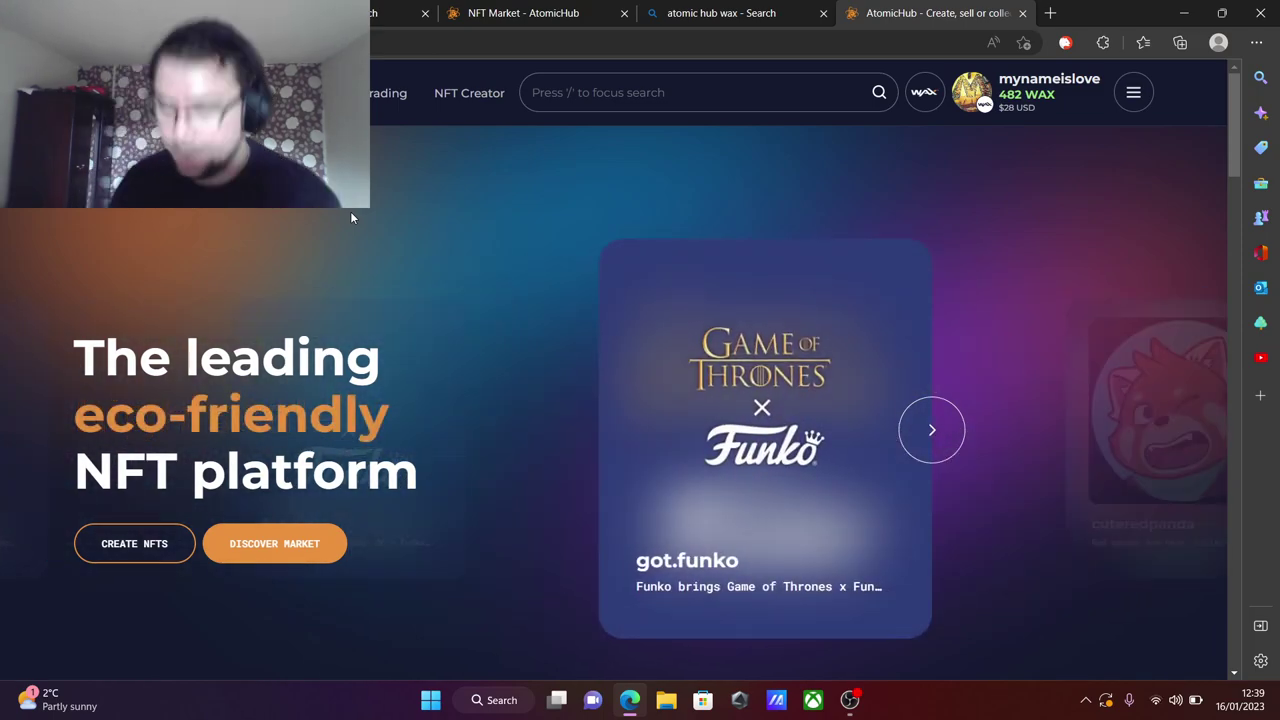
left_click(1045, 91)
left_click(1088, 258)
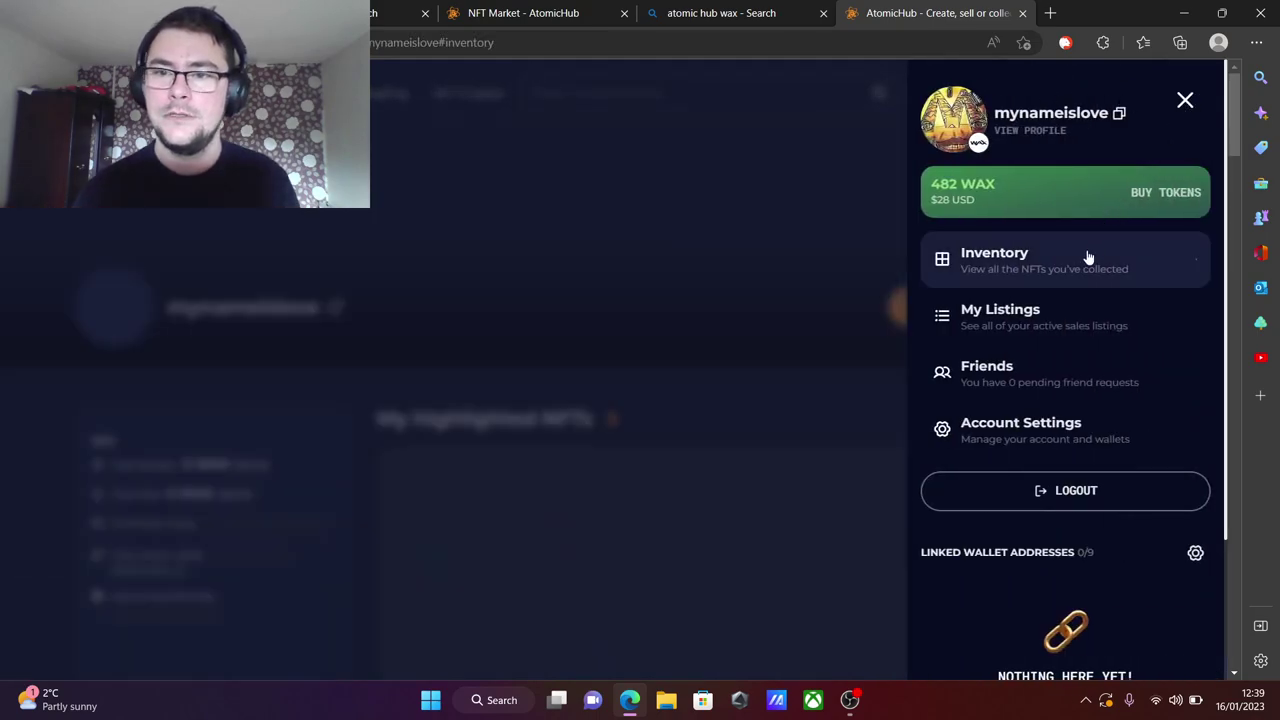
Step: Find the Delta Gold Pack in the inventory and open its unpacking page
scroll(700, 274, "down", 1)
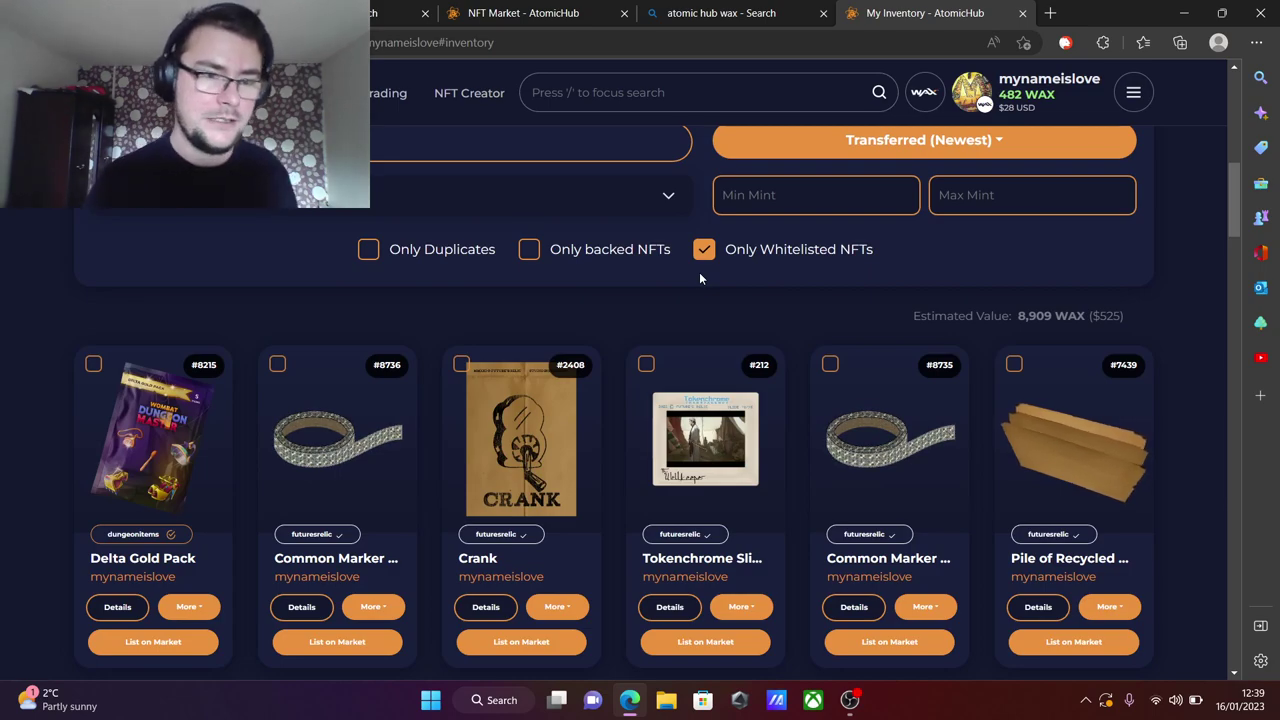
scroll(206, 275, "down", 2)
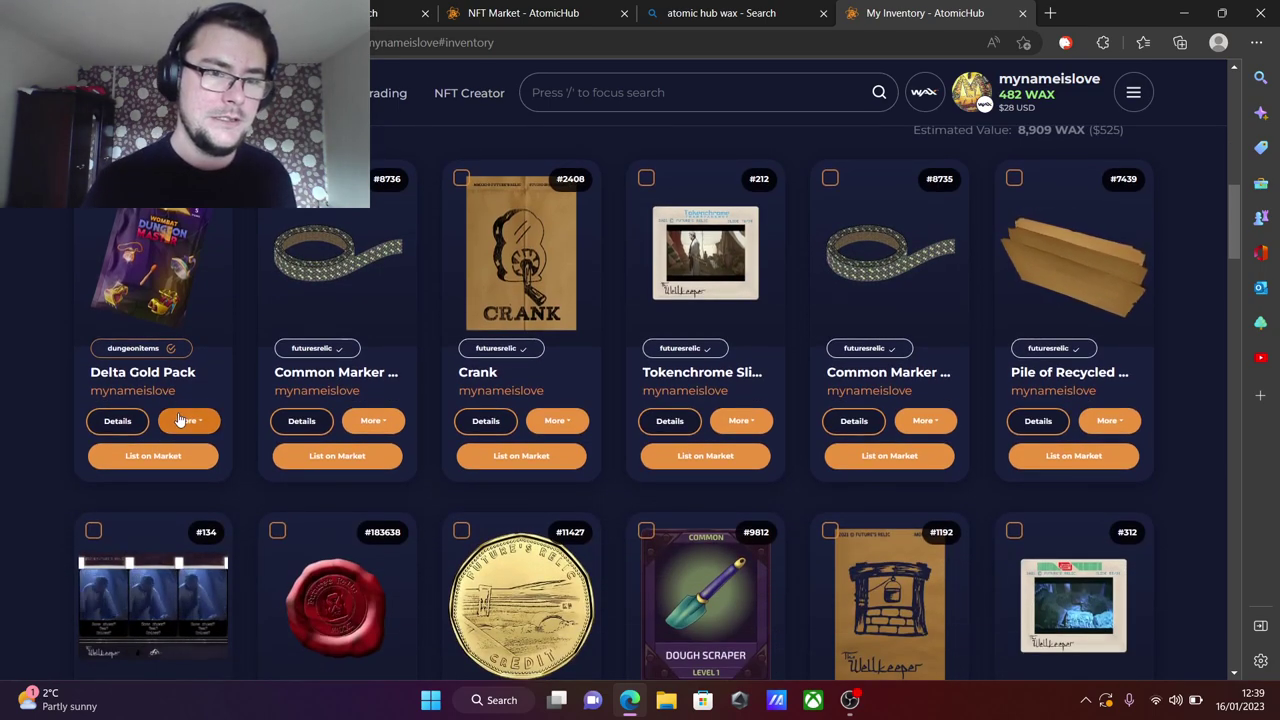
left_click(180, 420)
left_click(174, 301)
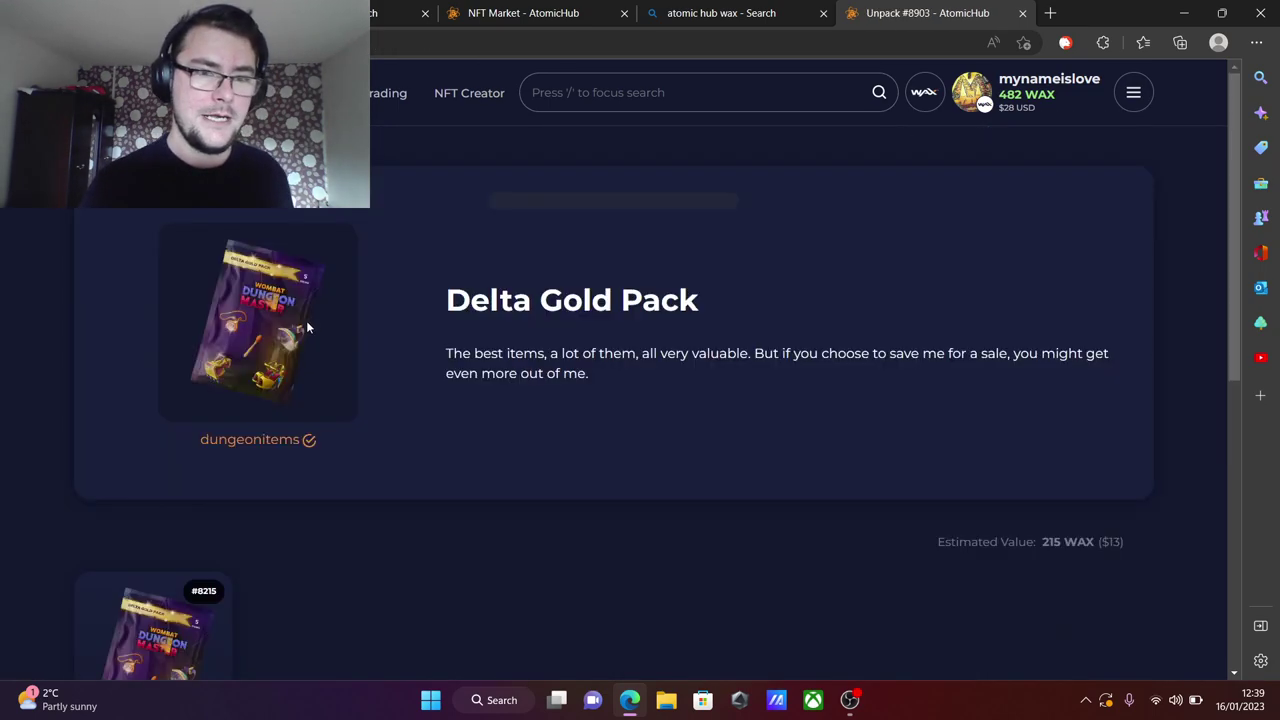
Step: Unpack Delta Gold Pack #8215, launching Anchor and signing the transaction in the wallet
scroll(490, 405, "down", 4)
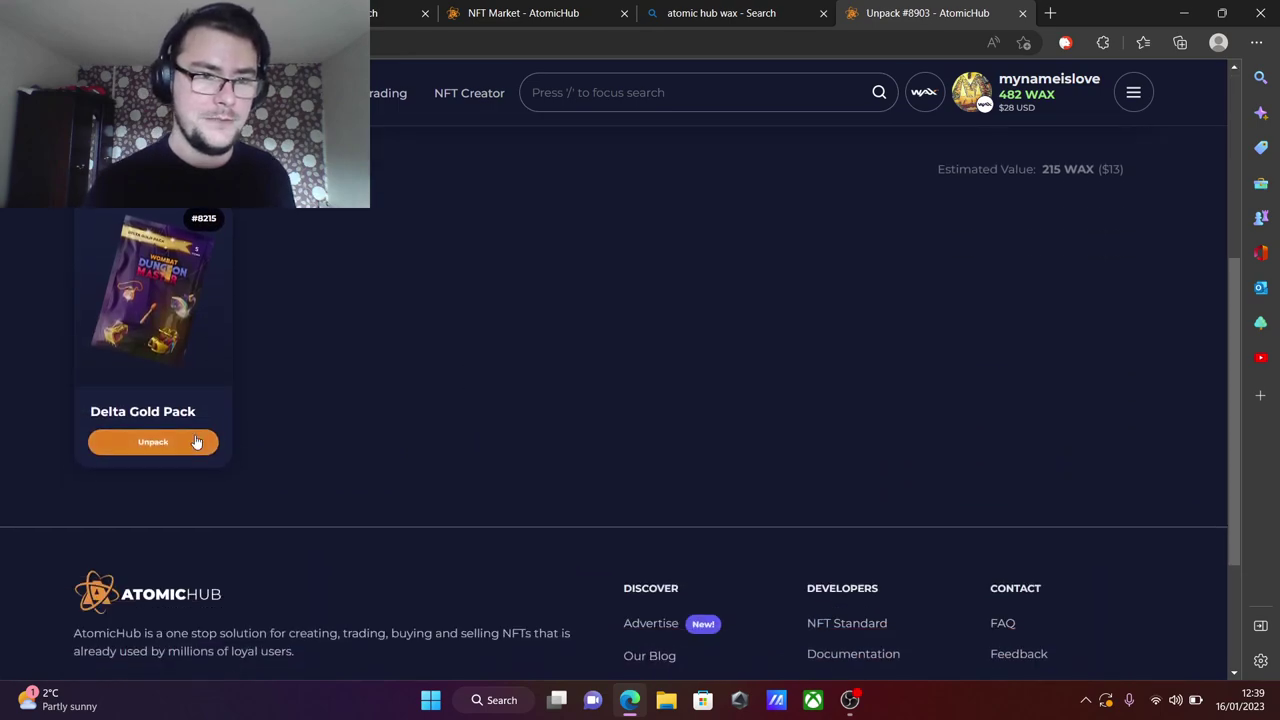
left_click(197, 442)
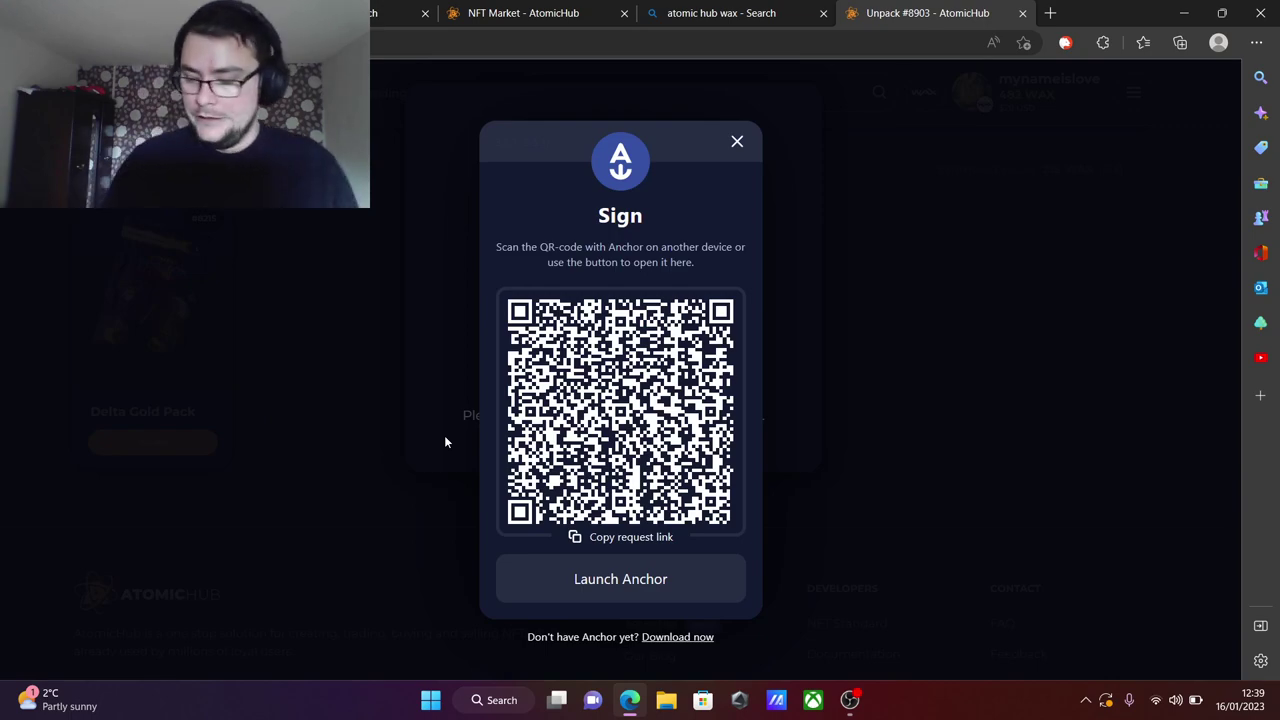
left_click(562, 585)
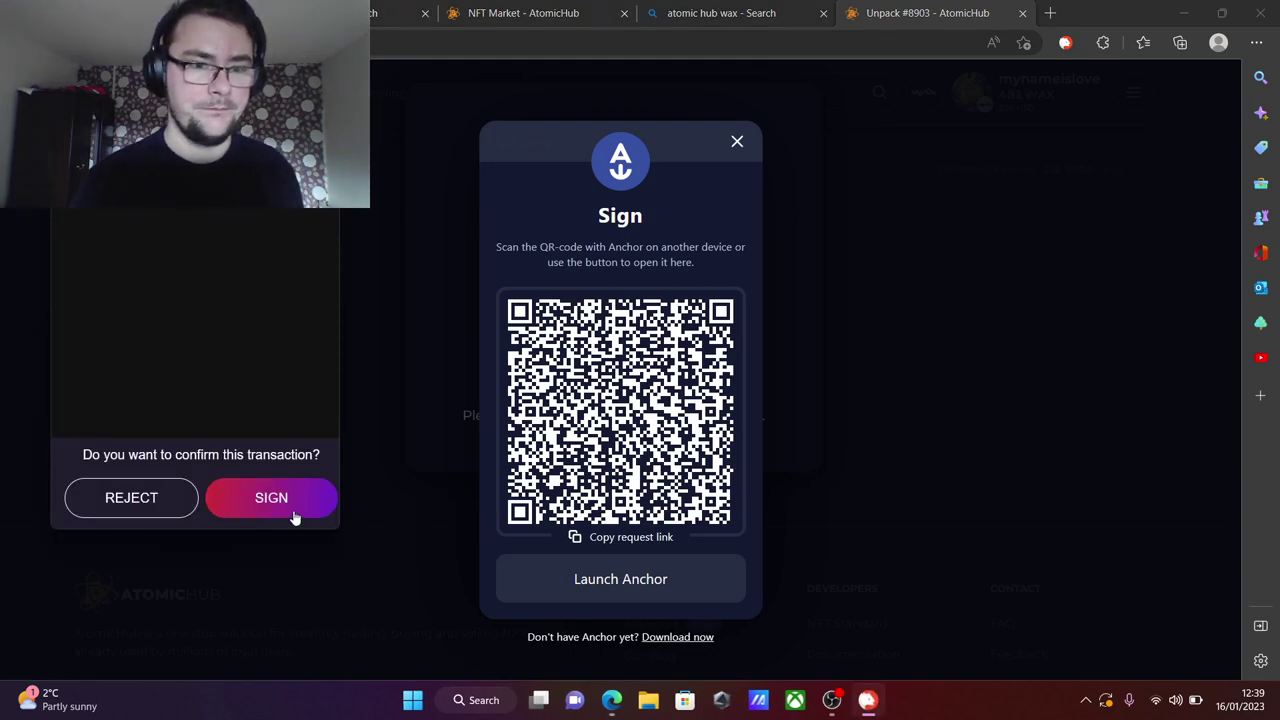
left_click(295, 511)
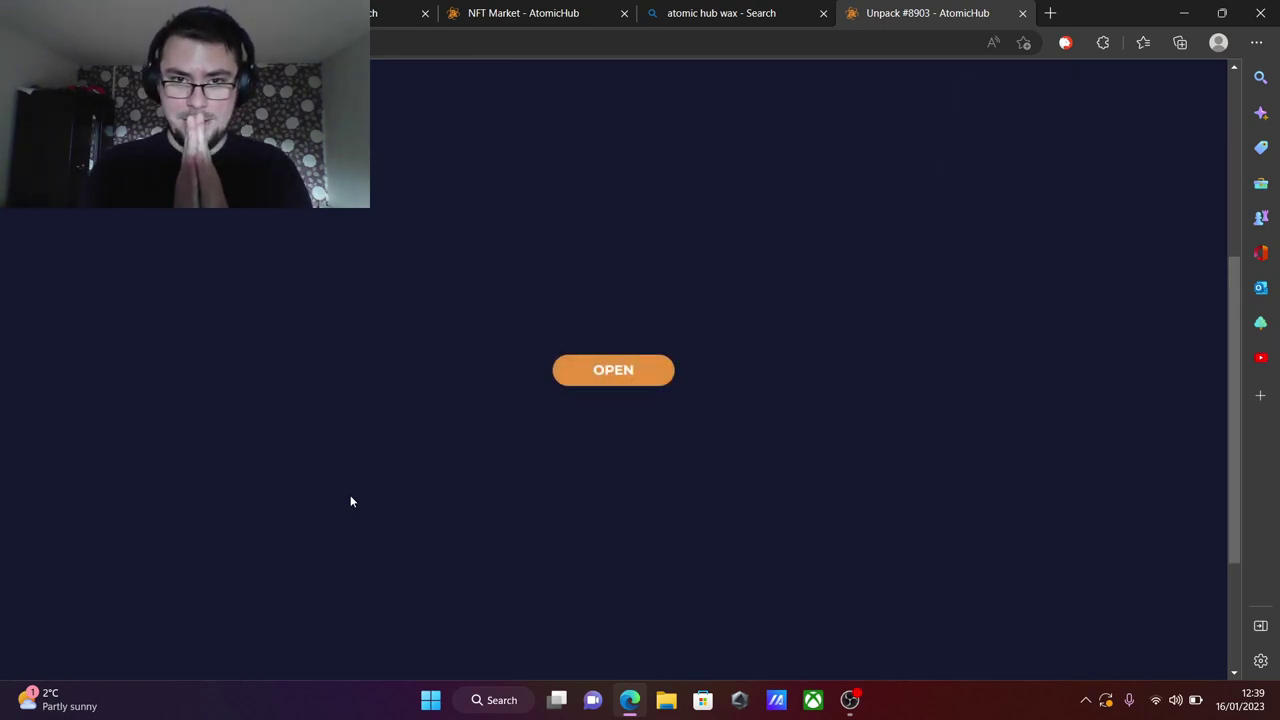
Step: Open the unpacked Delta Gold Pack's contents through Anchor and sign the second wallet transaction
left_click(596, 373)
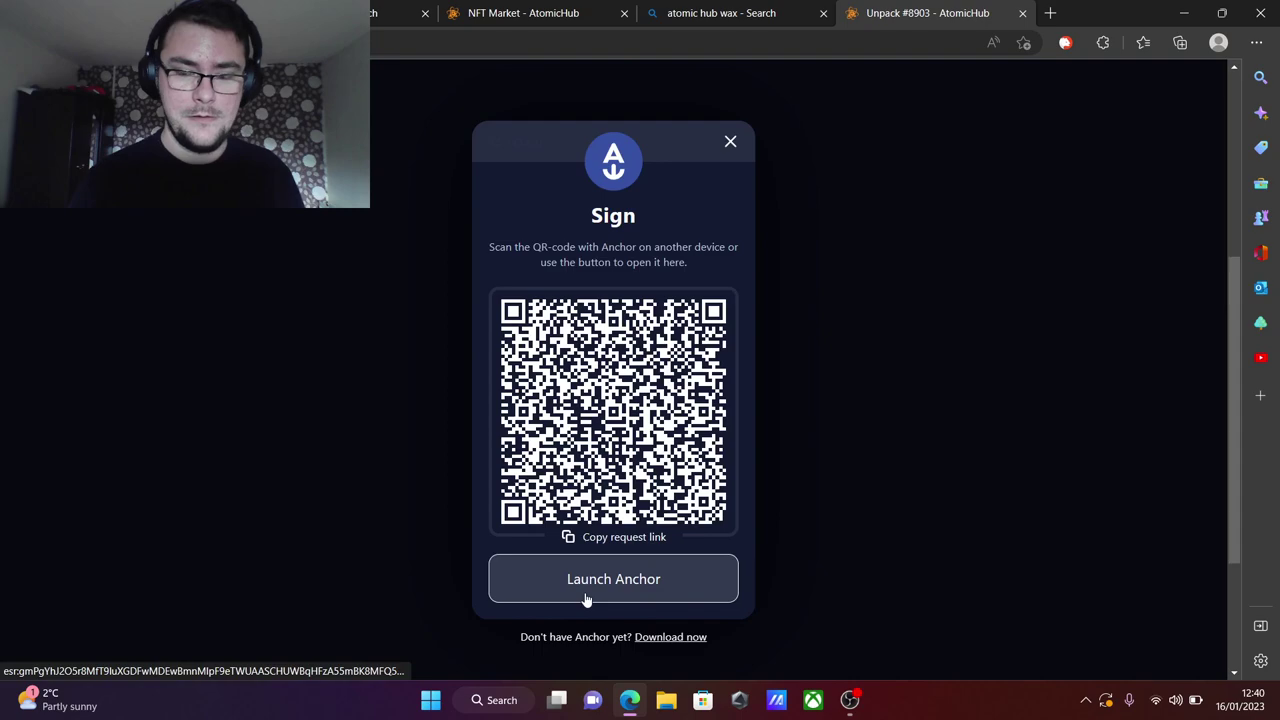
left_click(586, 598)
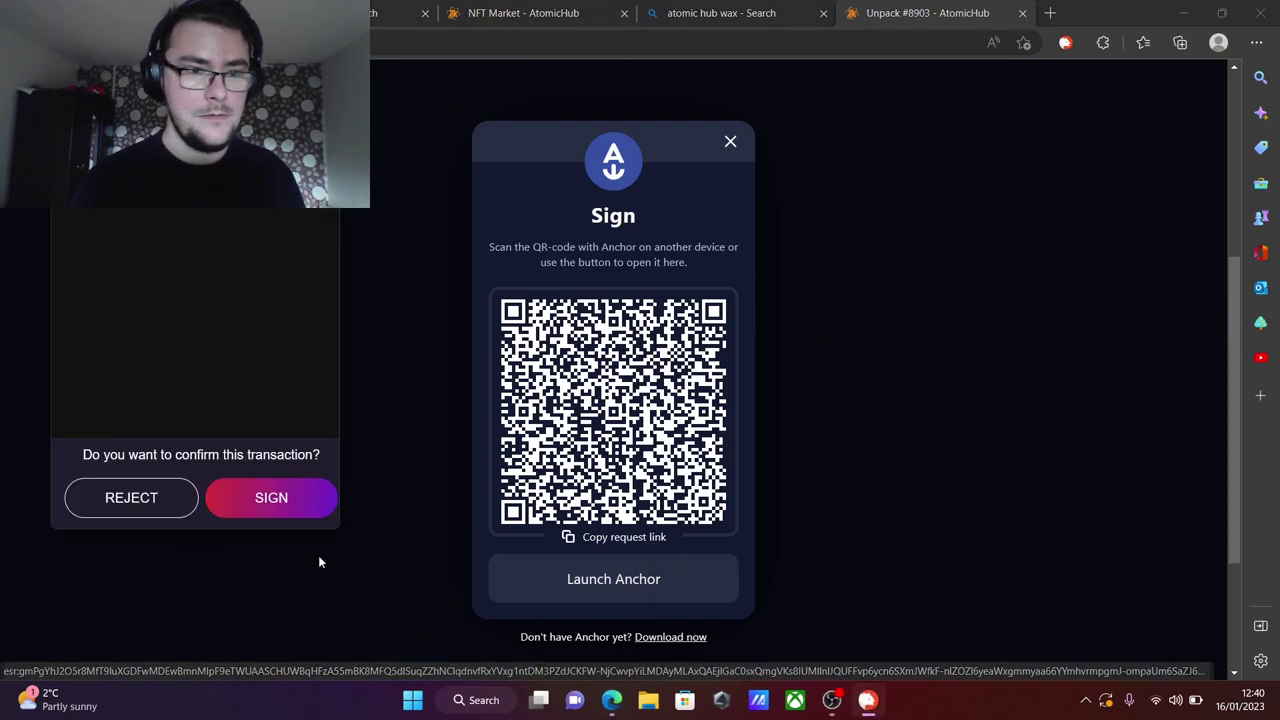
left_click(327, 503)
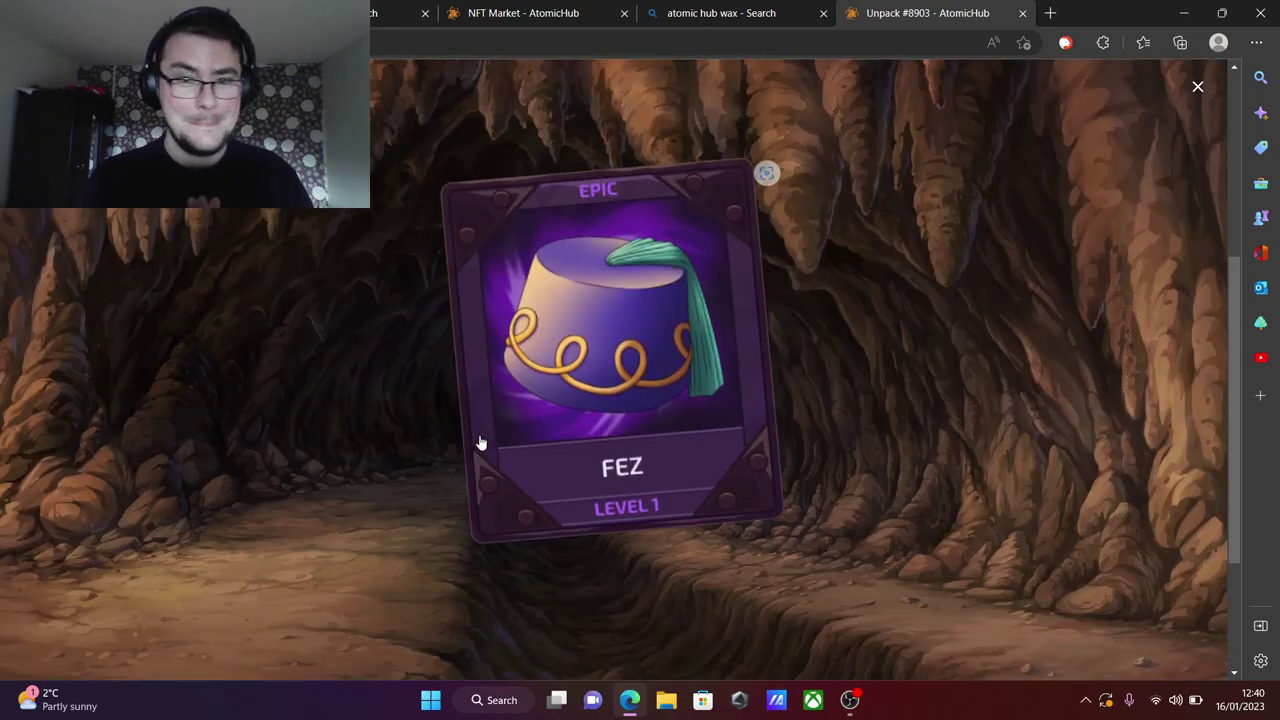
Step: Go through all the item cards revealed from the Delta Gold Pack and close the pack opening
left_click(479, 442)
left_click(479, 442)
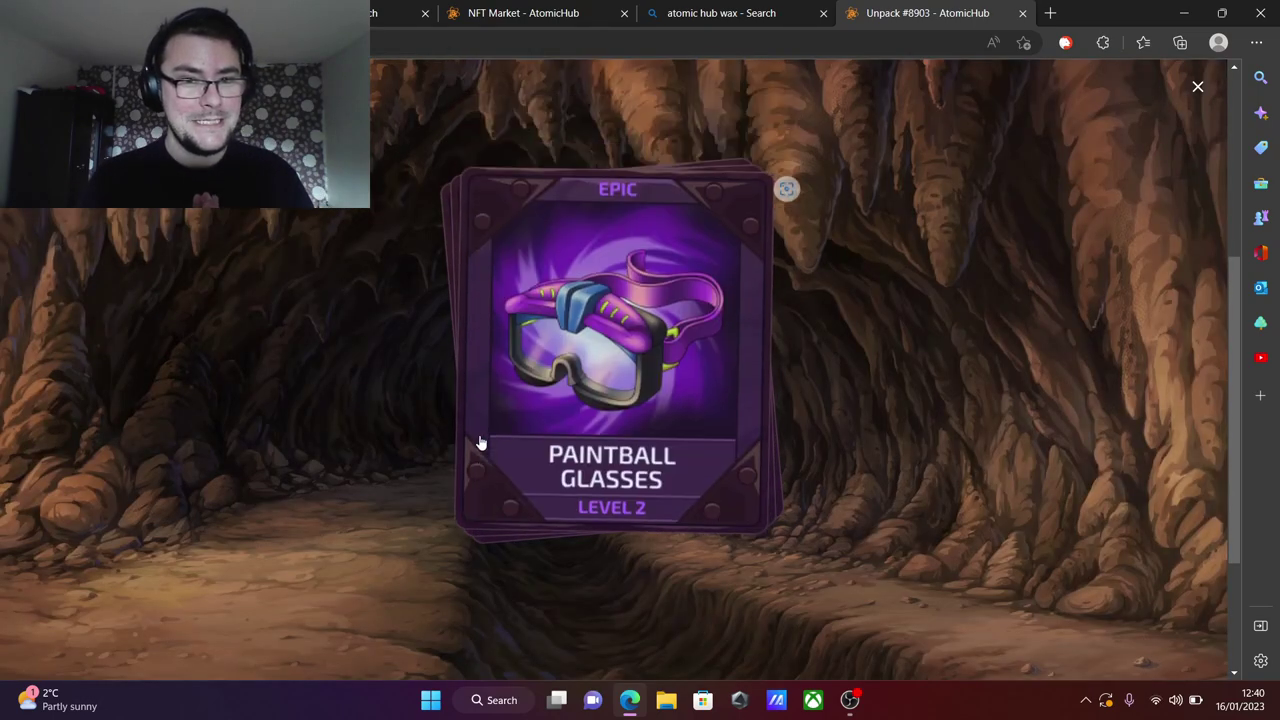
left_click(479, 442)
left_click(479, 442)
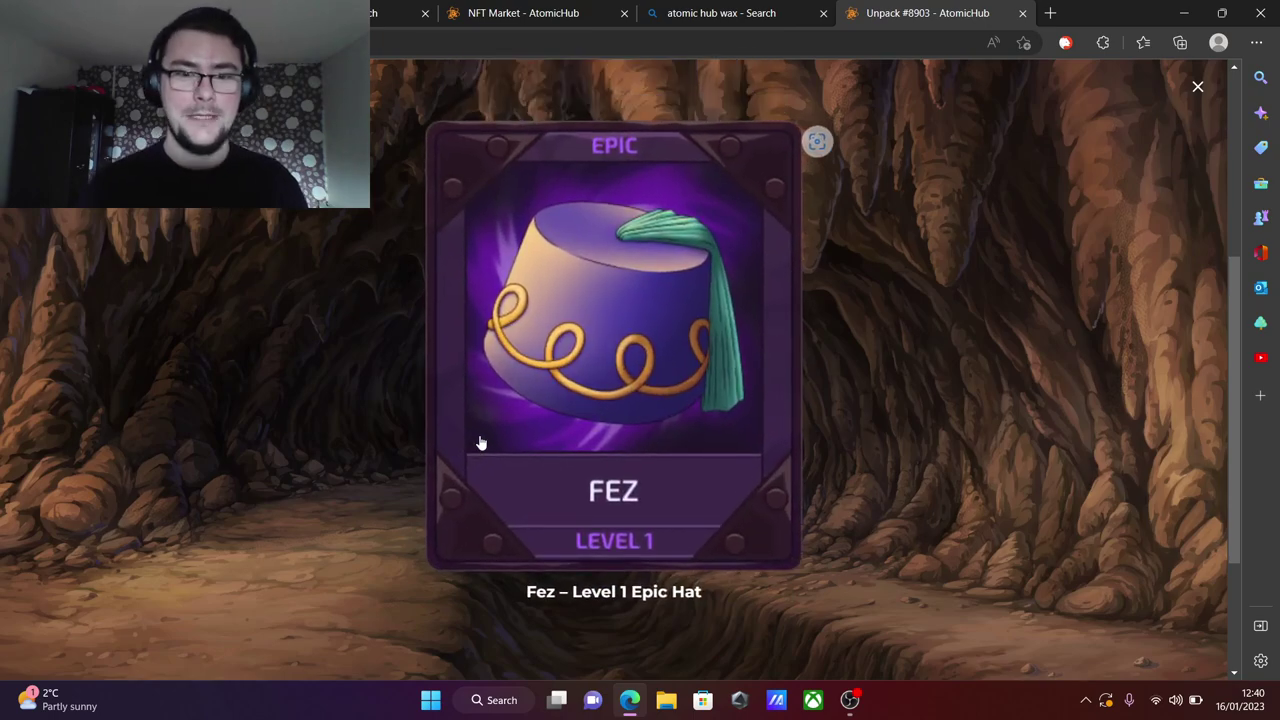
left_click(480, 441)
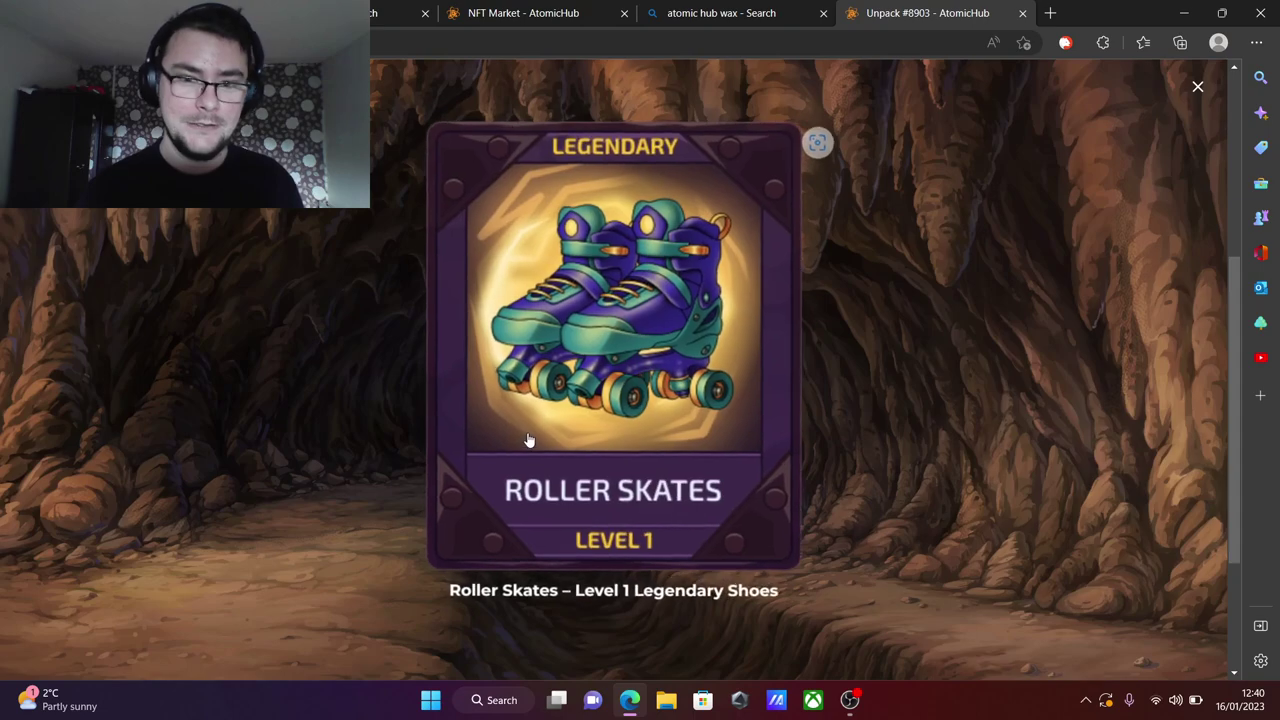
left_click(528, 442)
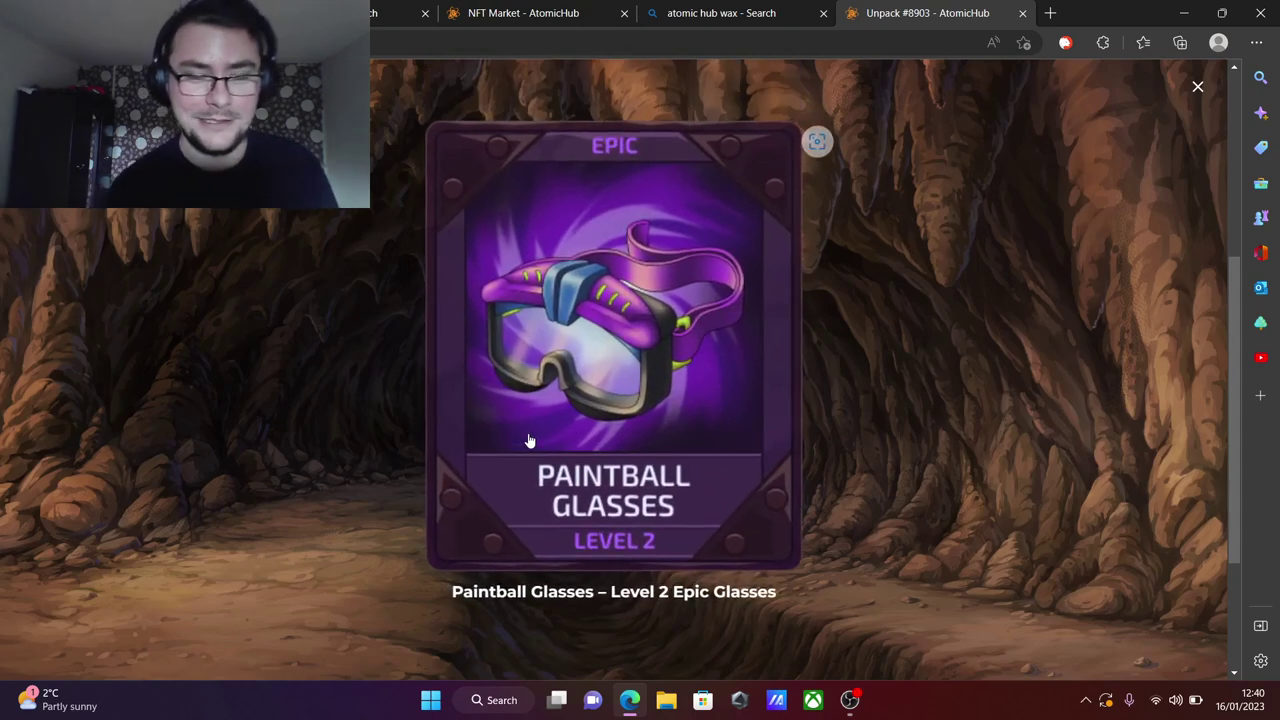
left_click(530, 441)
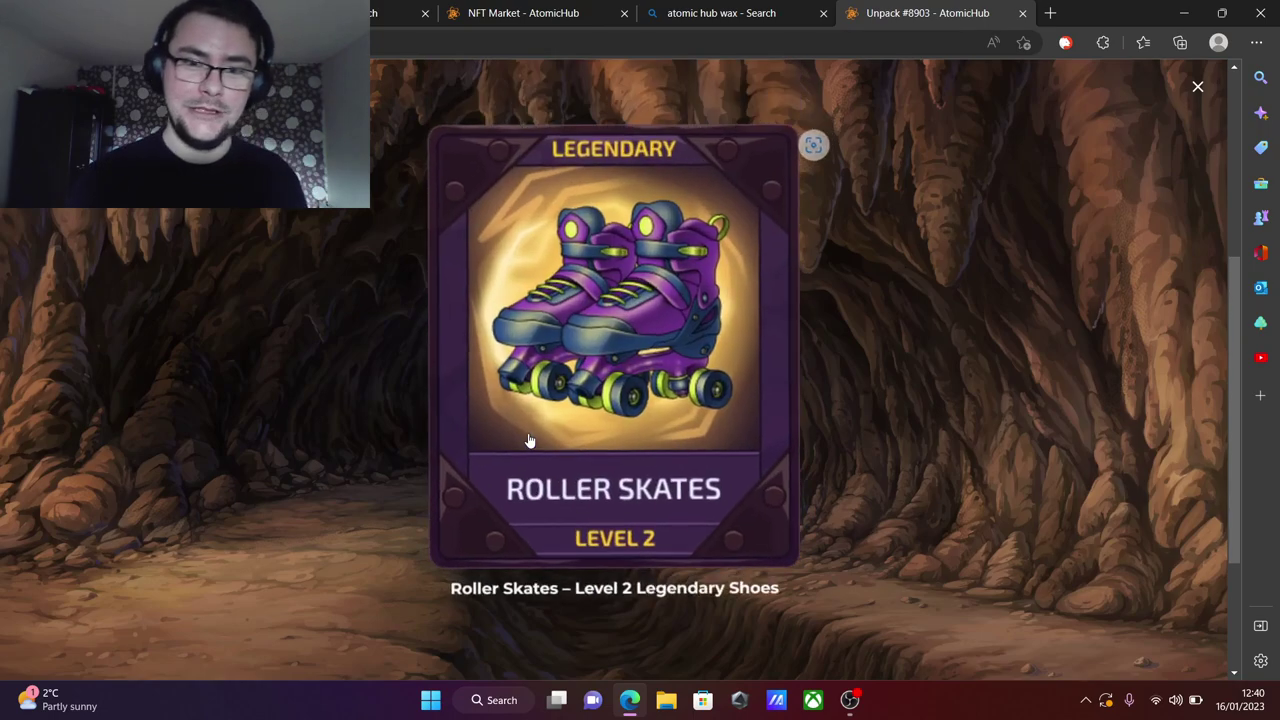
left_click(530, 441)
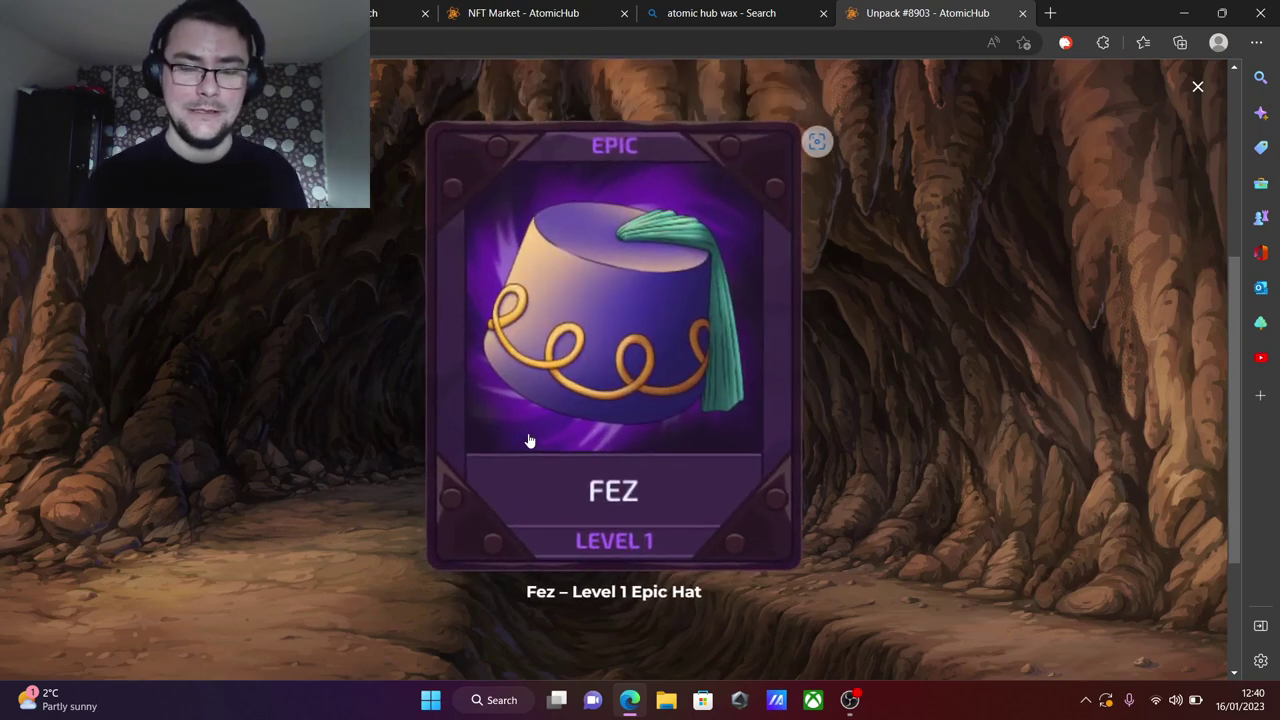
left_click(528, 437)
left_click(583, 375)
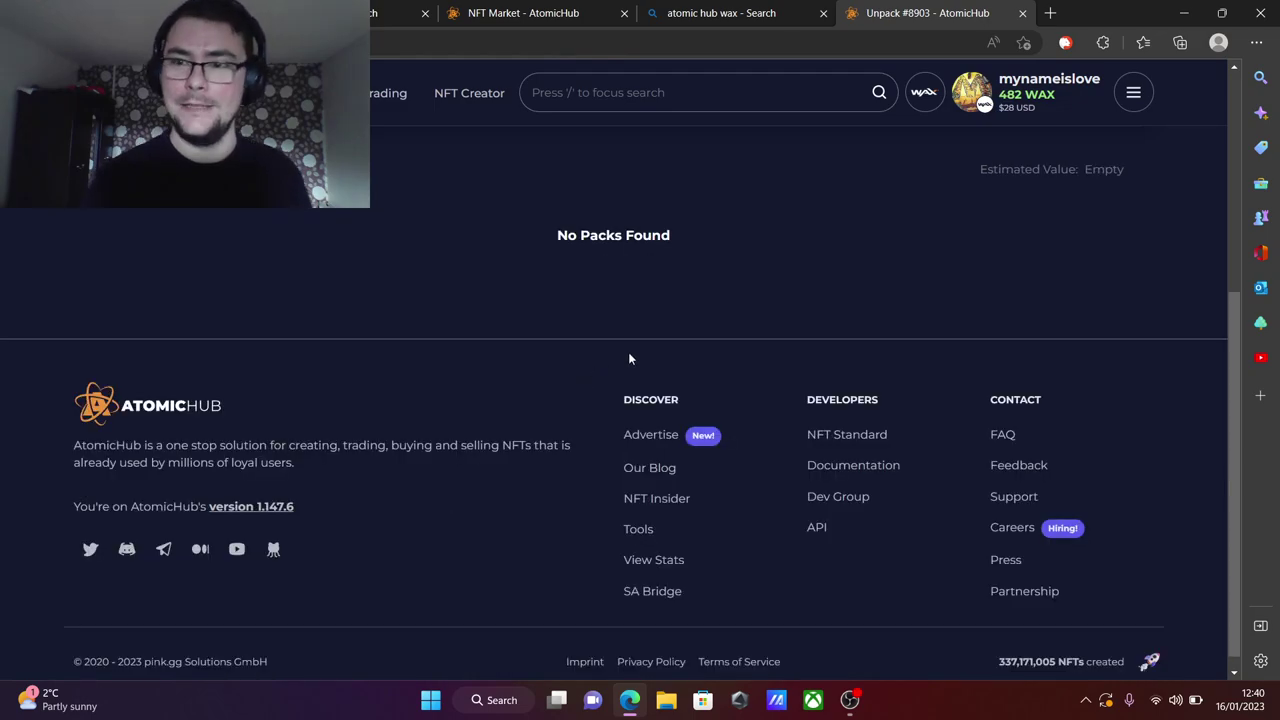
Step: Return to the AtomicHub home page and switch back to the Alcor home page
scroll(622, 365, "up", 4)
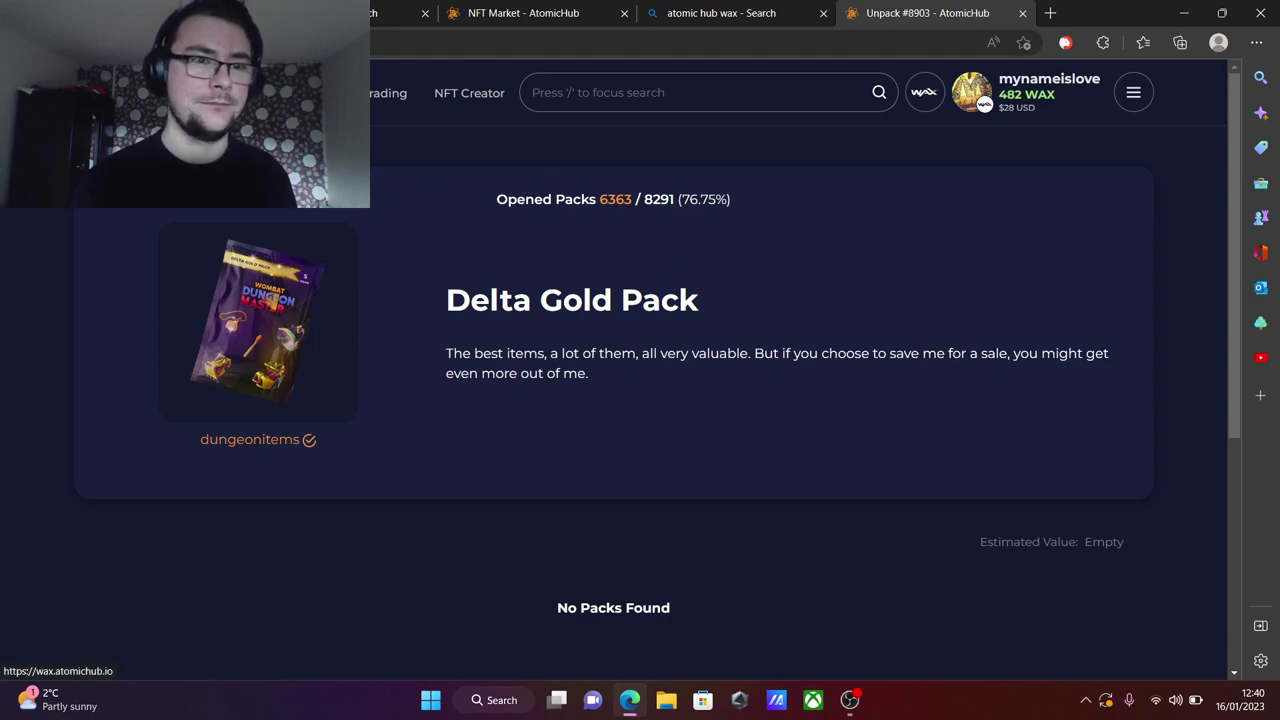
left_click(200, 92)
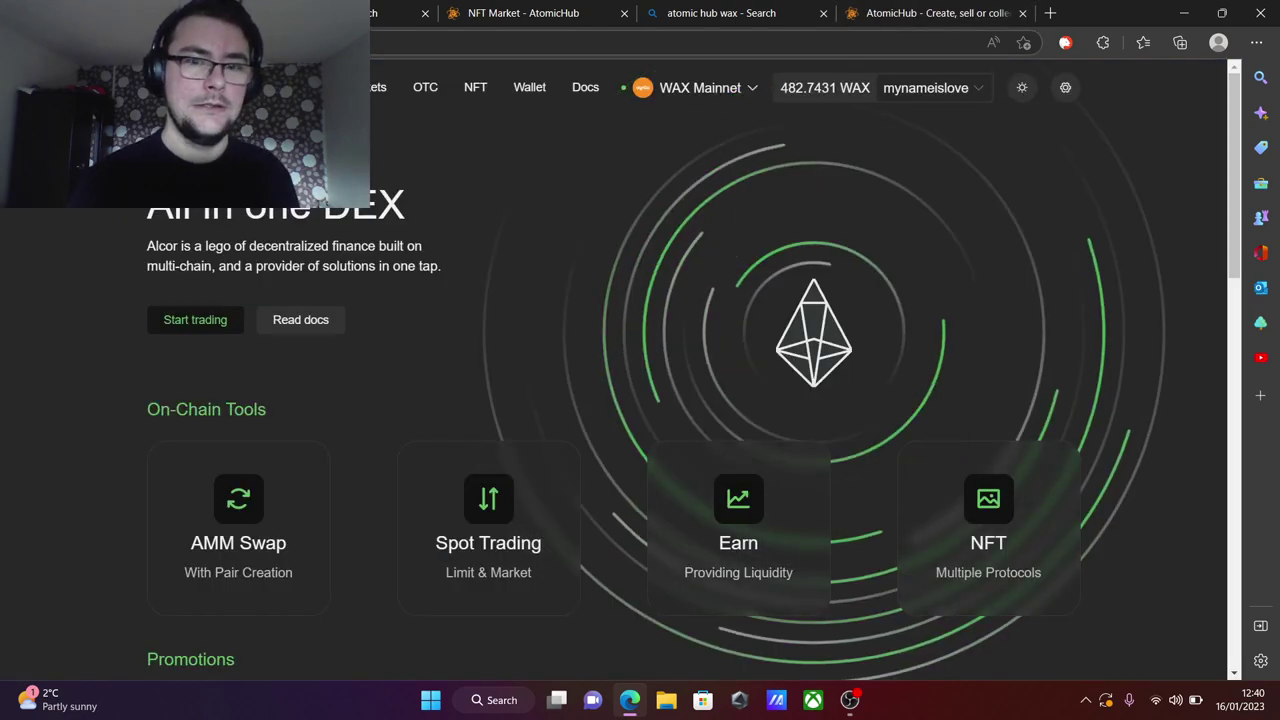
scroll(659, 355, "down", 1)
scroll(659, 355, "up", 1)
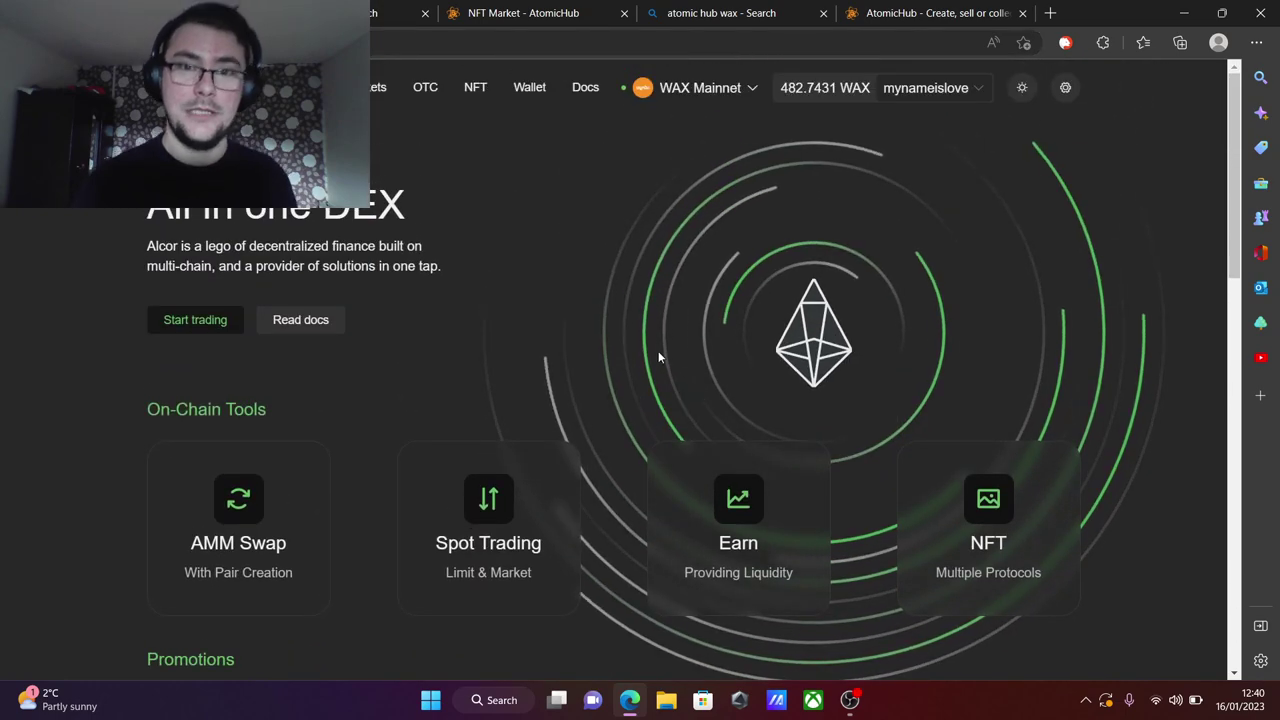